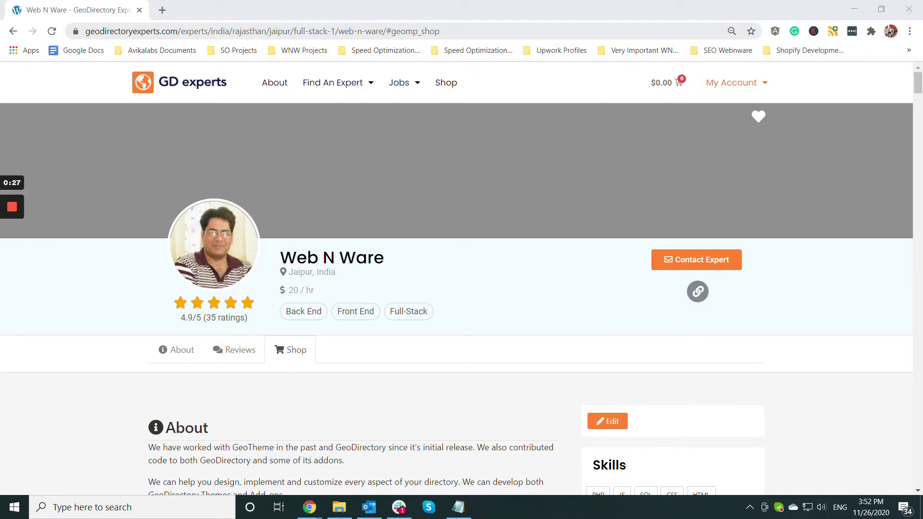
# - Leave the Web N Ware expert profile and bring up the local GeoMarketPlace With WCMP dashboard window
pyautogui.moveTo(440, 32); pyautogui.dragTo(72, 33)
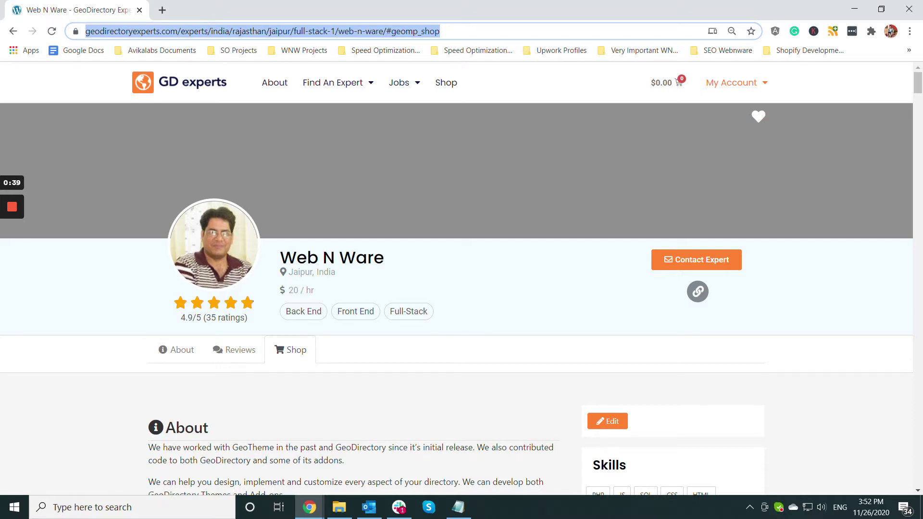
pyautogui.click(310, 507)
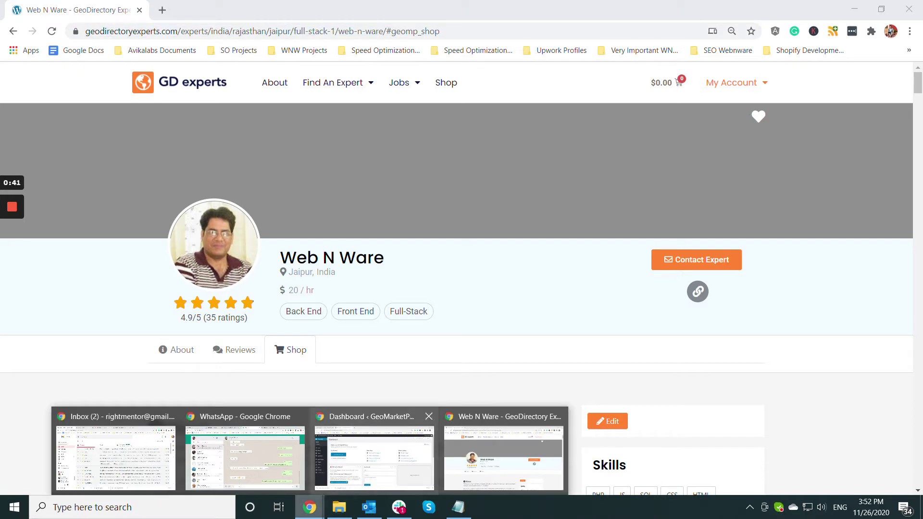
pyautogui.click(374, 454)
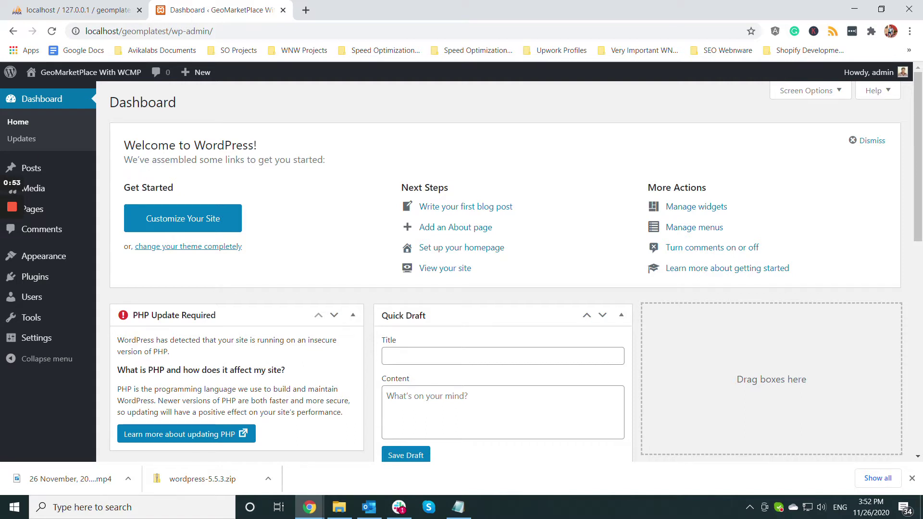
pyautogui.click(458, 507)
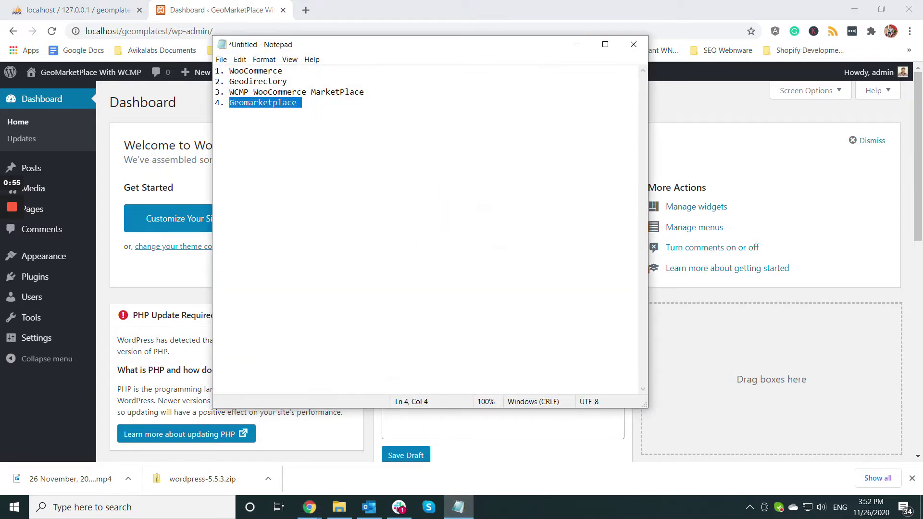
pyautogui.moveTo(283, 71); pyautogui.dragTo(234, 71)
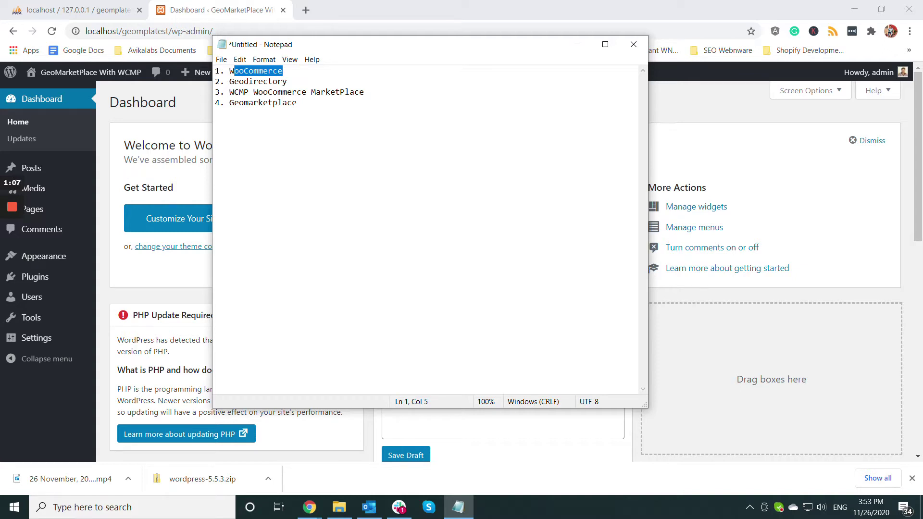
pyautogui.moveTo(299, 103); pyautogui.dragTo(245, 103)
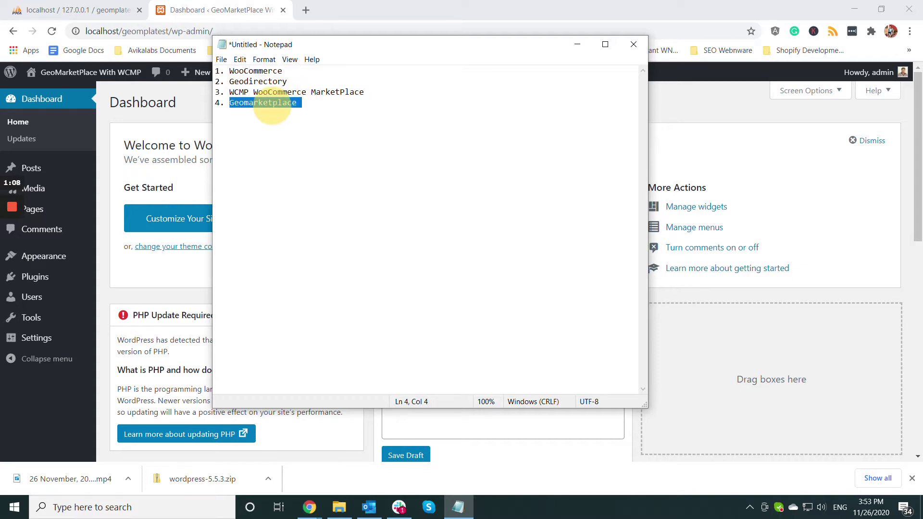
pyautogui.click(249, 103)
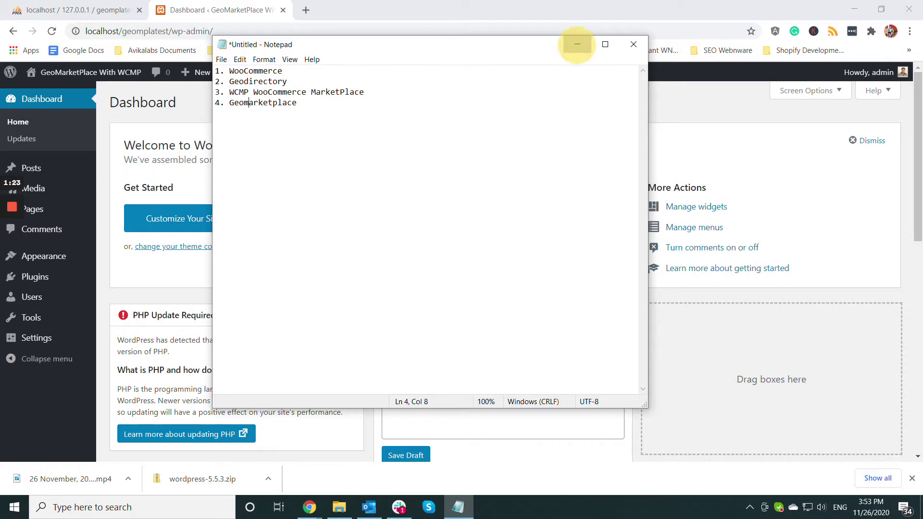
pyautogui.click(577, 44)
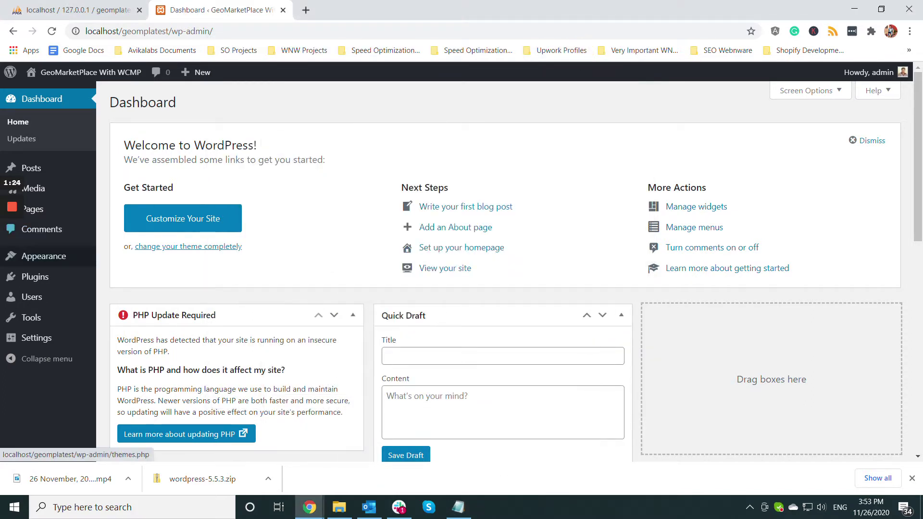
# - Search the plugin directory for 'WooCommerce' and install the WooCommerce plugin
pyautogui.moveTo(35, 276)
pyautogui.click(118, 295)
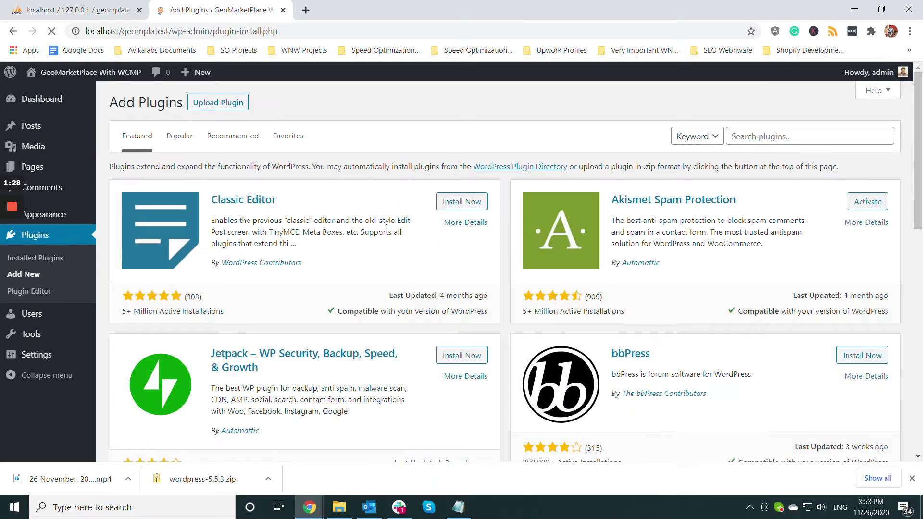
pyautogui.click(755, 134)
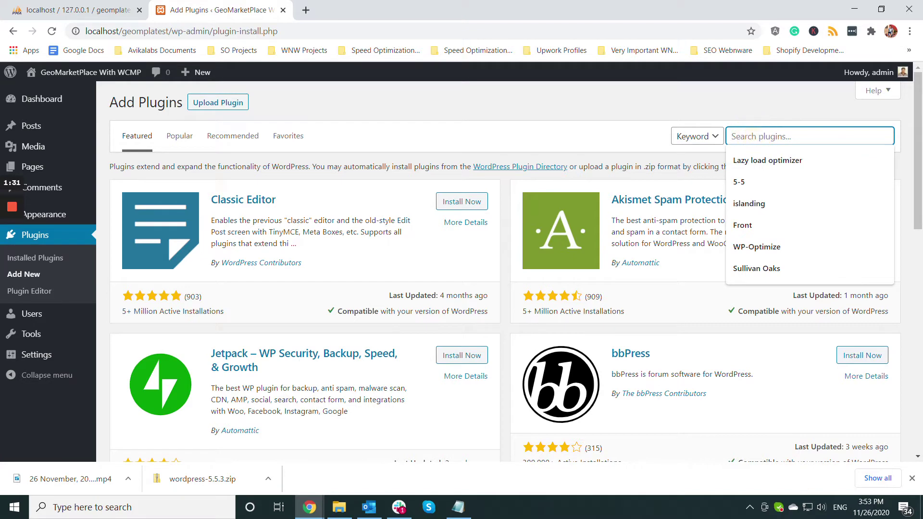
pyautogui.write('WooCommerce')
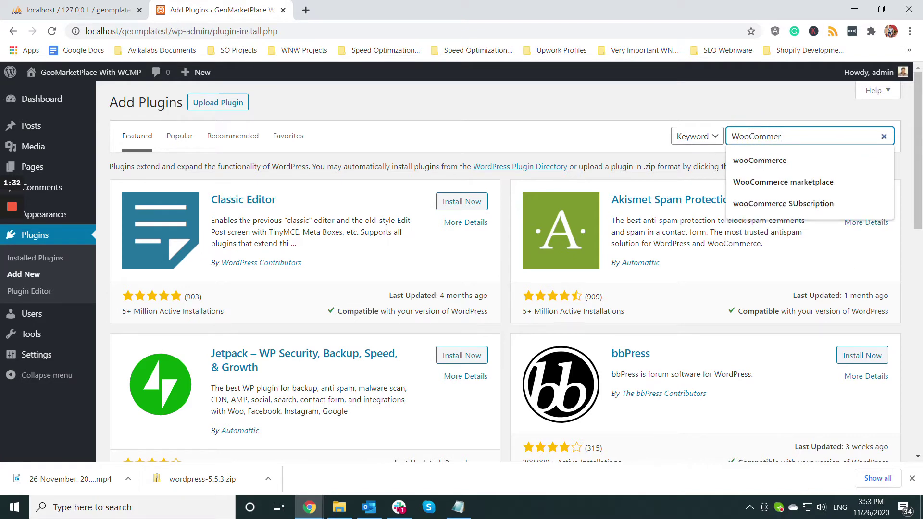
pyautogui.press('Down')
pyautogui.press('Down')
pyautogui.press('Down')
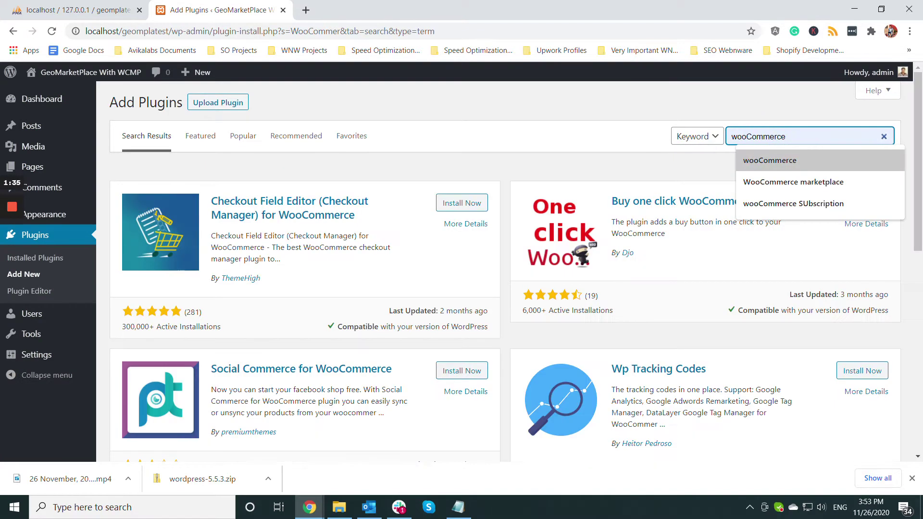
pyautogui.click(780, 161)
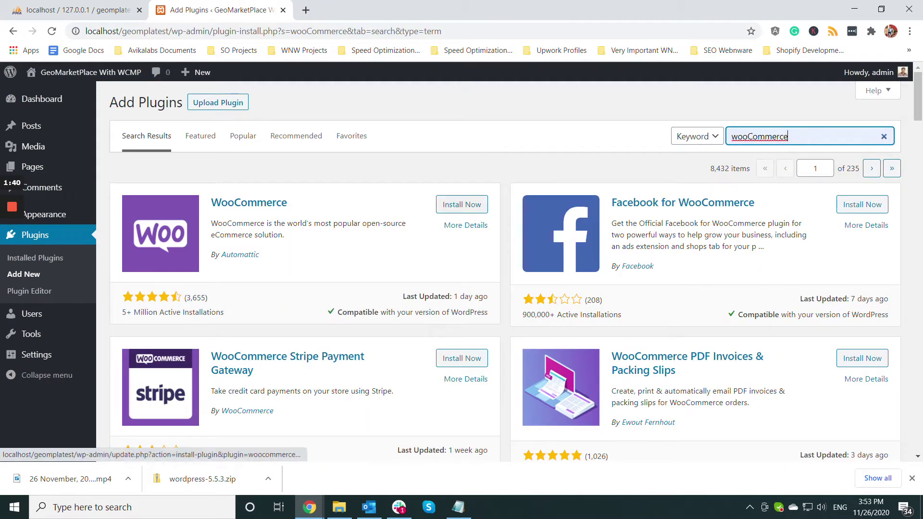
pyautogui.click(462, 204)
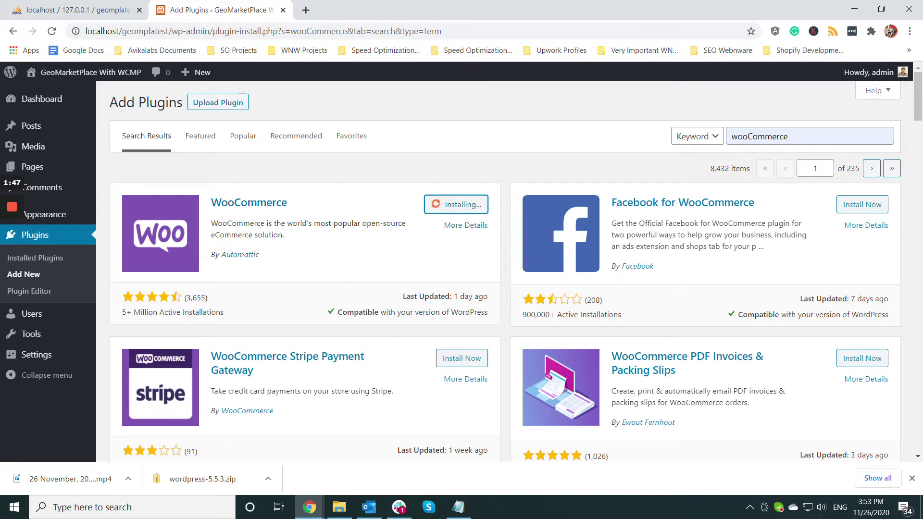
pyautogui.moveTo(12, 207)
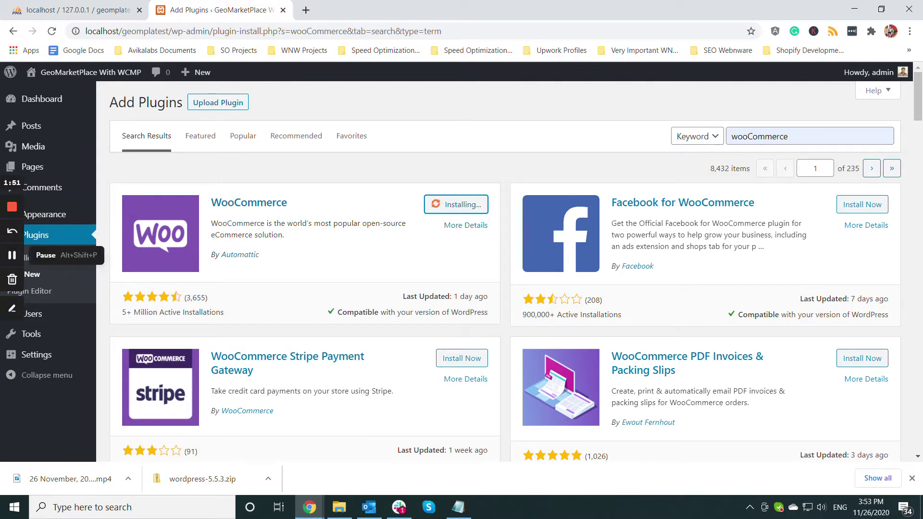
pyautogui.click(12, 255)
pyautogui.click(12, 254)
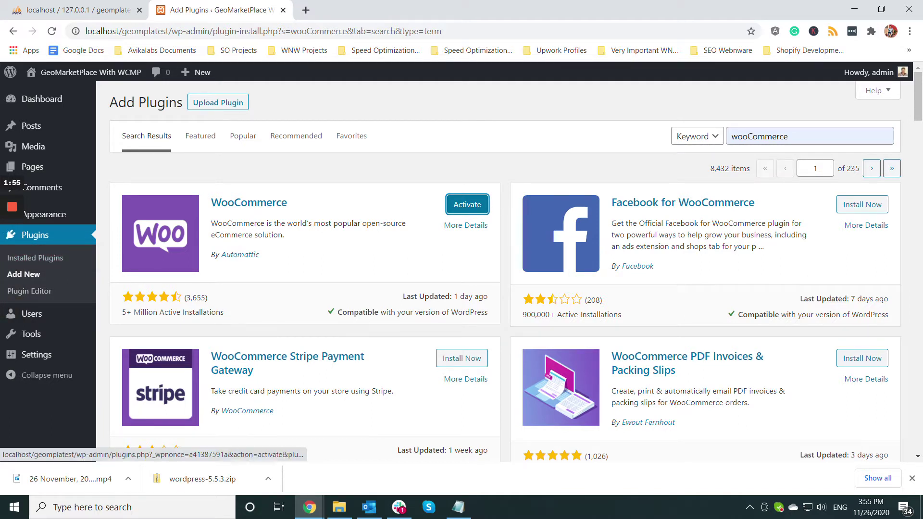
# - Activate WooCommerce and enter the saved store address, city Jaipur and post code 302025
pyautogui.click(467, 204)
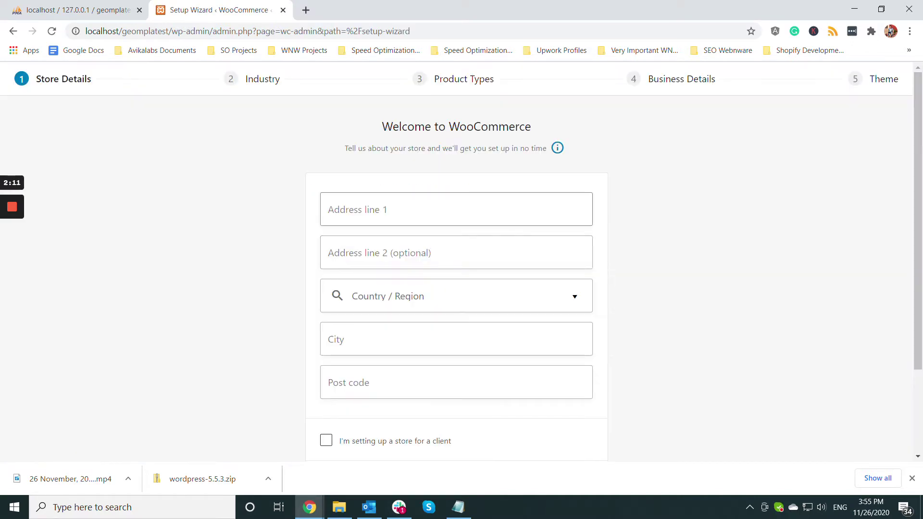
pyautogui.press('Down')
pyautogui.press('Down')
pyautogui.press('Down')
pyautogui.press('Return')
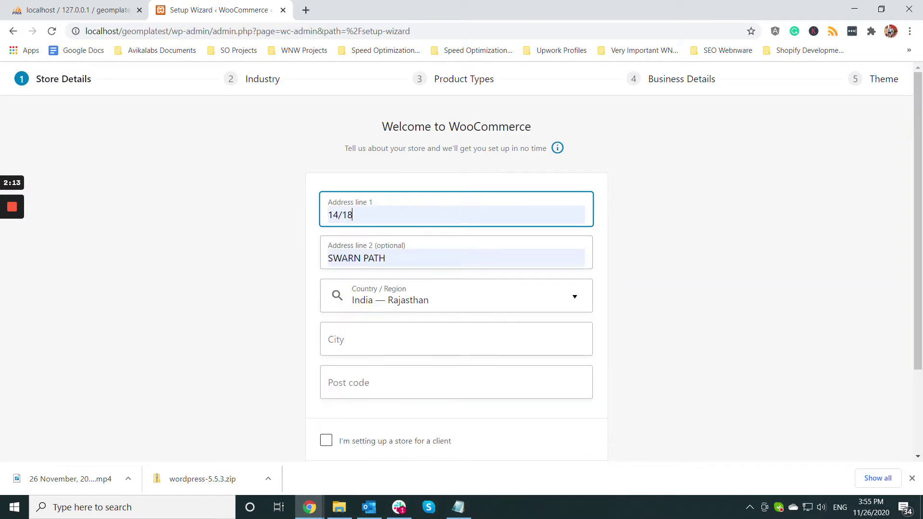
pyautogui.click(336, 340)
pyautogui.write('Jaipur')
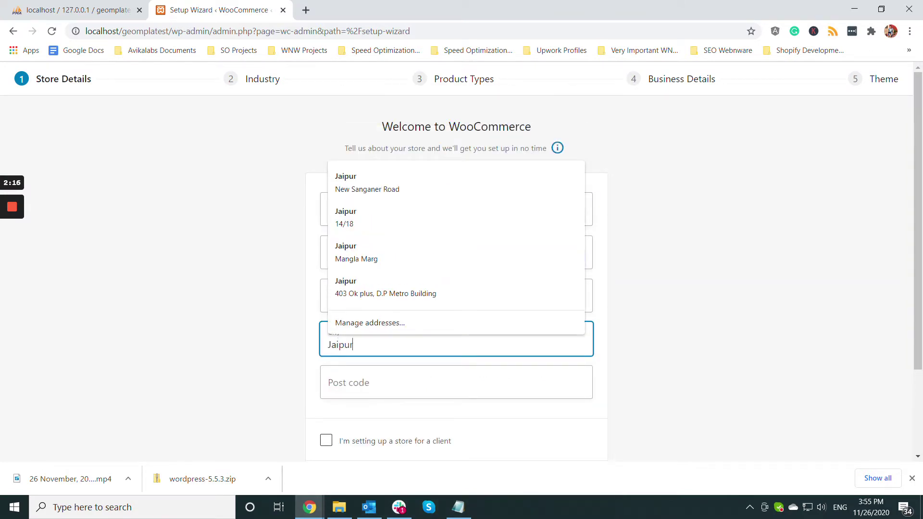
pyautogui.press('Tab')
pyautogui.press('Up')
pyautogui.write('302')
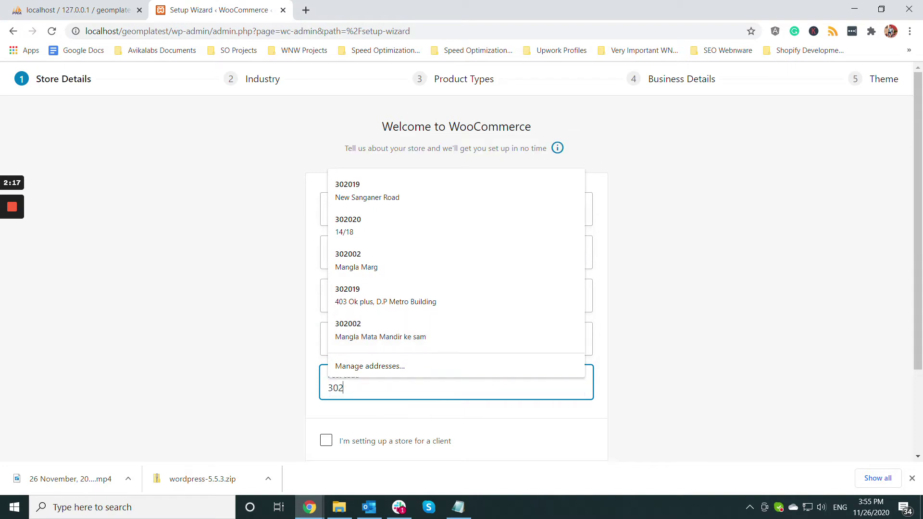
pyautogui.write('025')
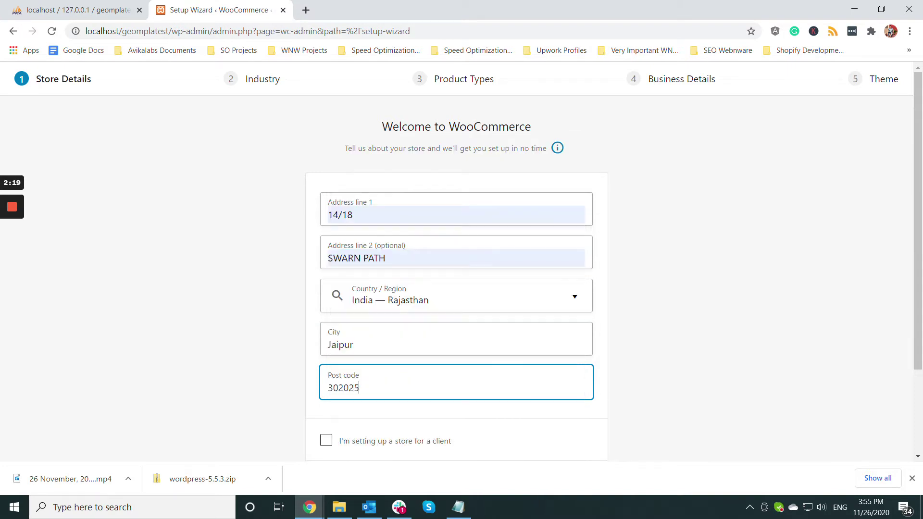
# - Submit the store details and dismiss the Build a better WooCommerce prompt
pyautogui.click(266, 348)
pyautogui.scroll(-3, 265, 348)
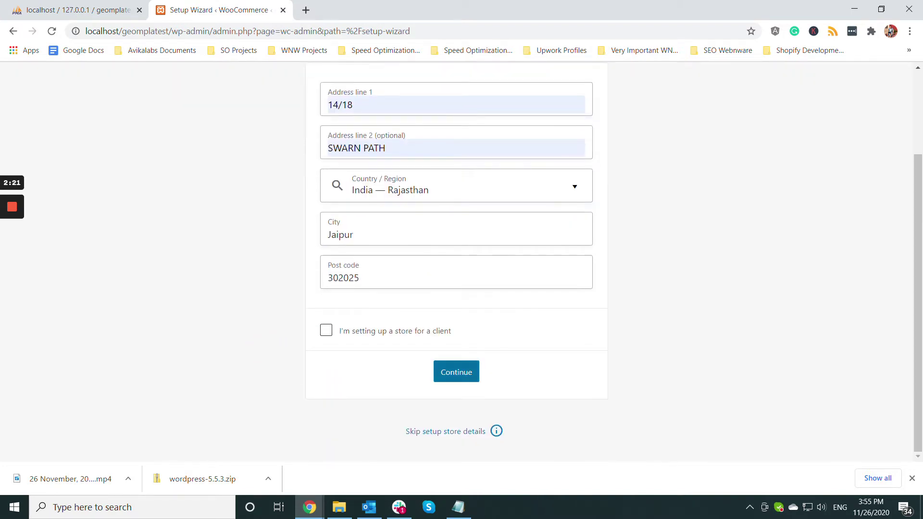
pyautogui.click(456, 372)
pyautogui.click(604, 296)
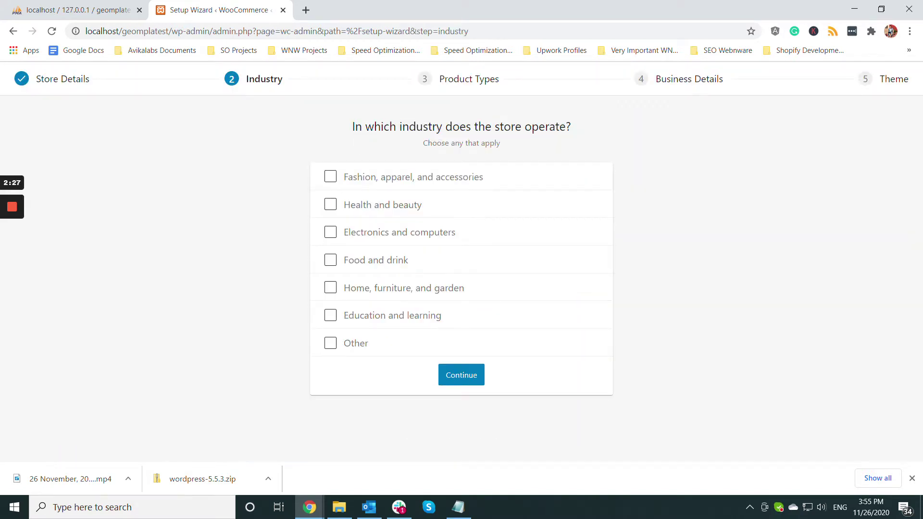
# - Set the industry to Electronics and computers and add Downloads as a product type
pyautogui.click(330, 231)
pyautogui.press('Tab')
pyautogui.press('Return')
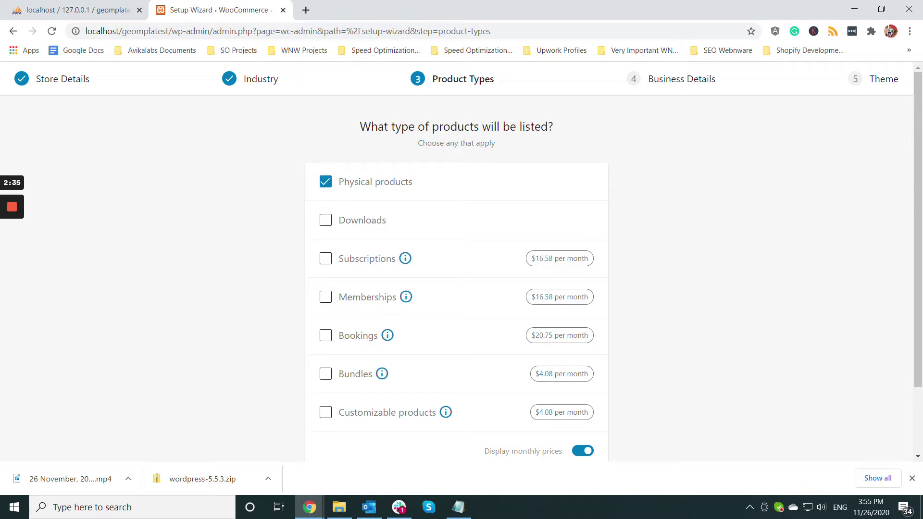
pyautogui.click(327, 220)
pyautogui.scroll(-2, 456, 260)
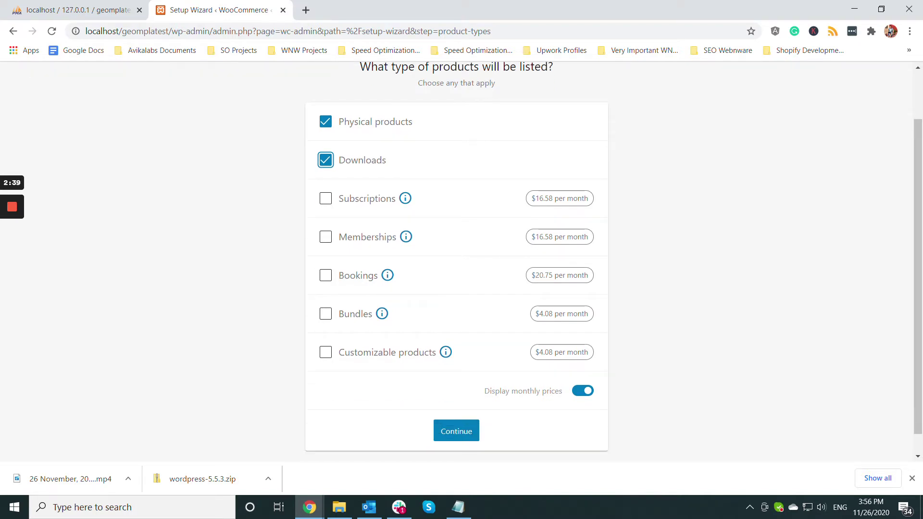
pyautogui.click(456, 431)
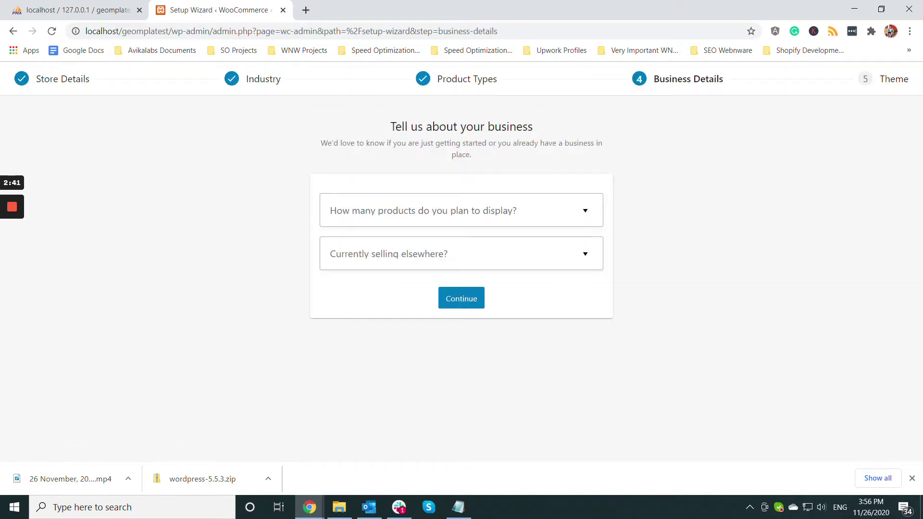
# - Choose 11 - 100 products, answer No to selling elsewhere, and switch off Facebook, Mailchimp and Google Ads
pyautogui.click(452, 210)
pyautogui.click(351, 310)
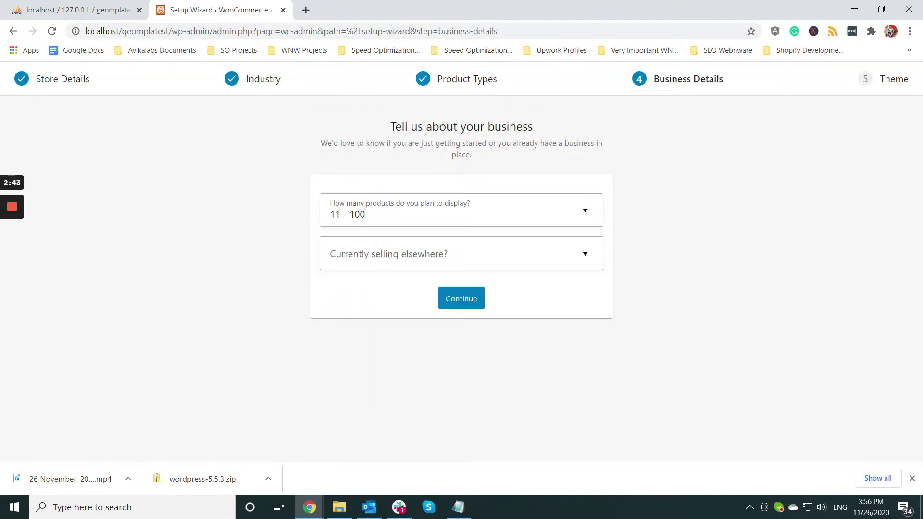
pyautogui.click(461, 253)
pyautogui.click(337, 288)
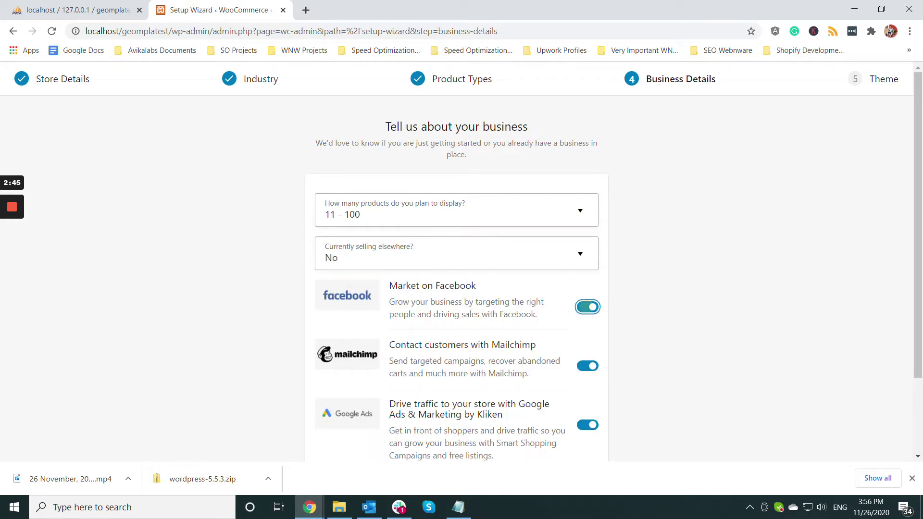
pyautogui.press('space')
pyautogui.press('Tab')
pyautogui.press('space')
pyautogui.press('Tab')
pyautogui.press('space')
pyautogui.scroll(-3, 457, 260)
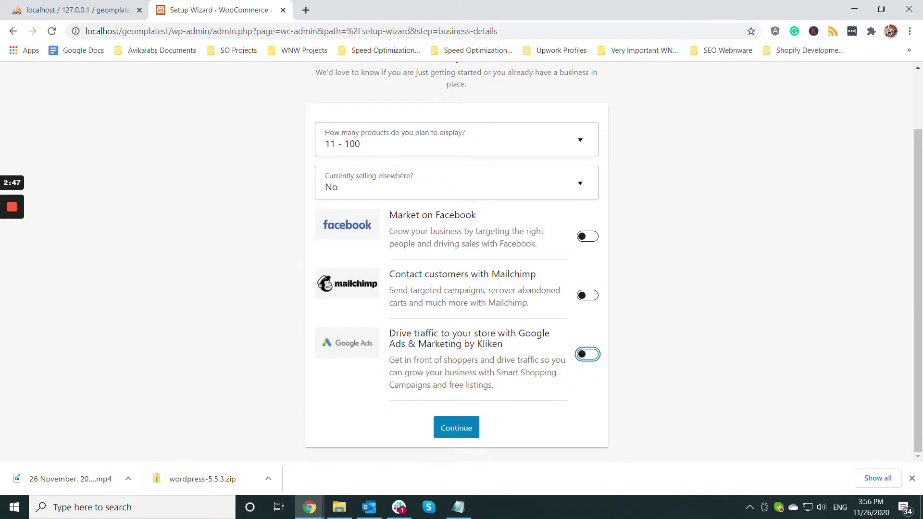
pyautogui.press('Tab')
pyautogui.press('Return')
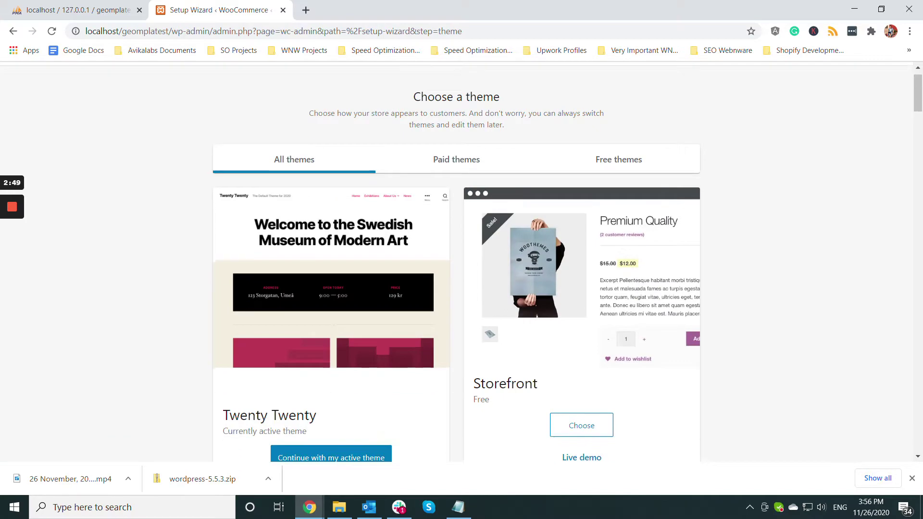
# - Choose the Storefront theme and decline the Jetpack and Shipping & Tax offer
pyautogui.scroll(-3, 456, 260)
pyautogui.scroll(1, 457, 260)
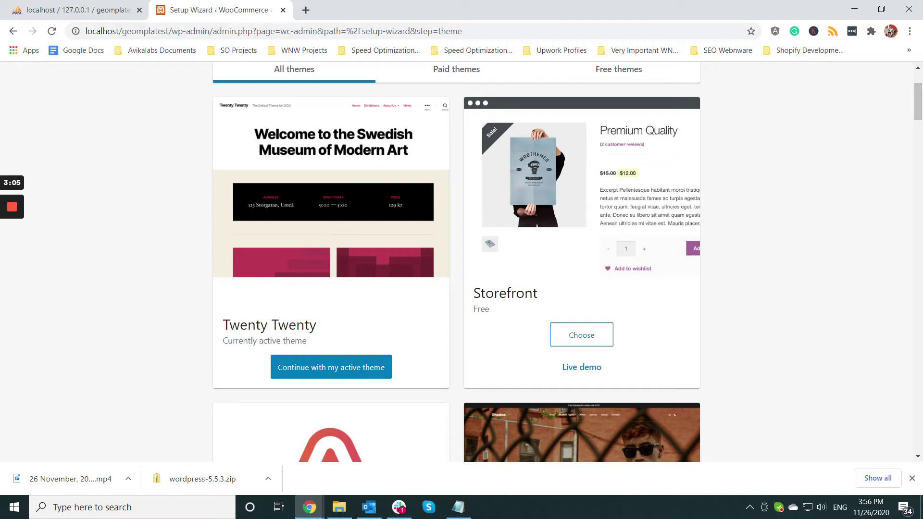
pyautogui.click(581, 335)
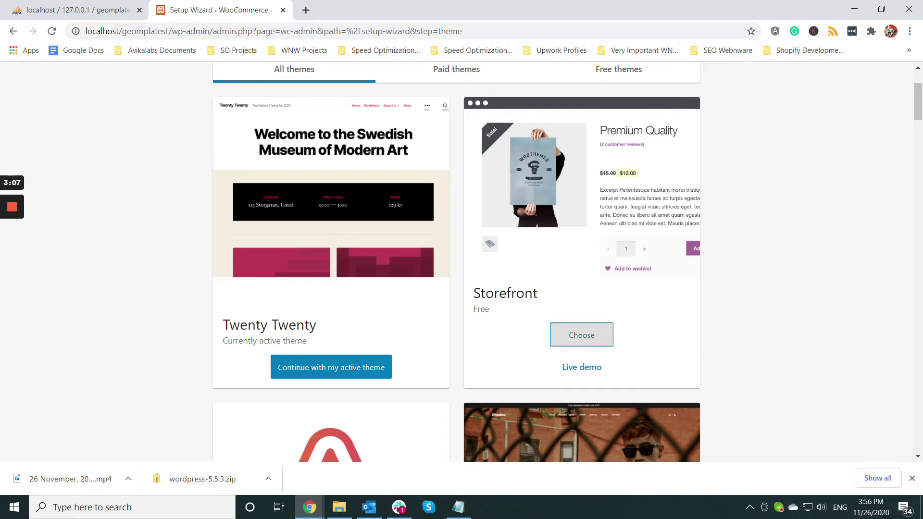
pyautogui.click(12, 255)
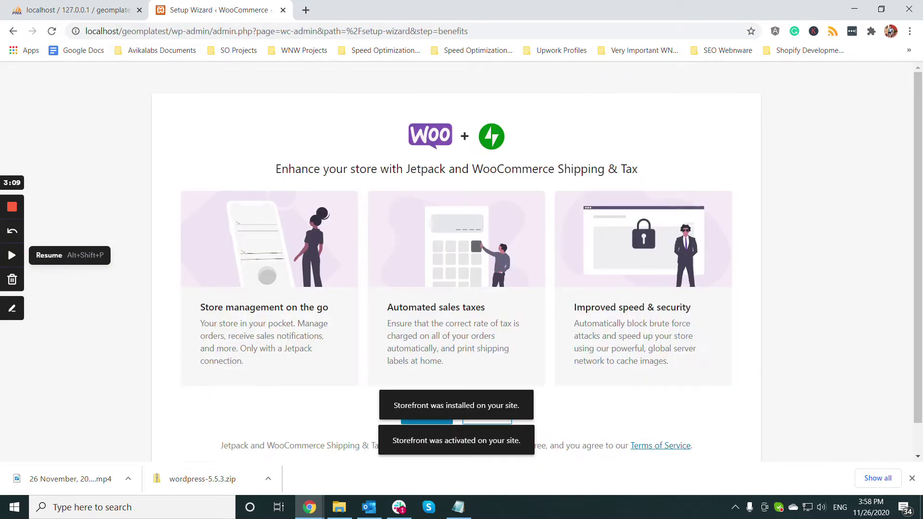
pyautogui.click(12, 255)
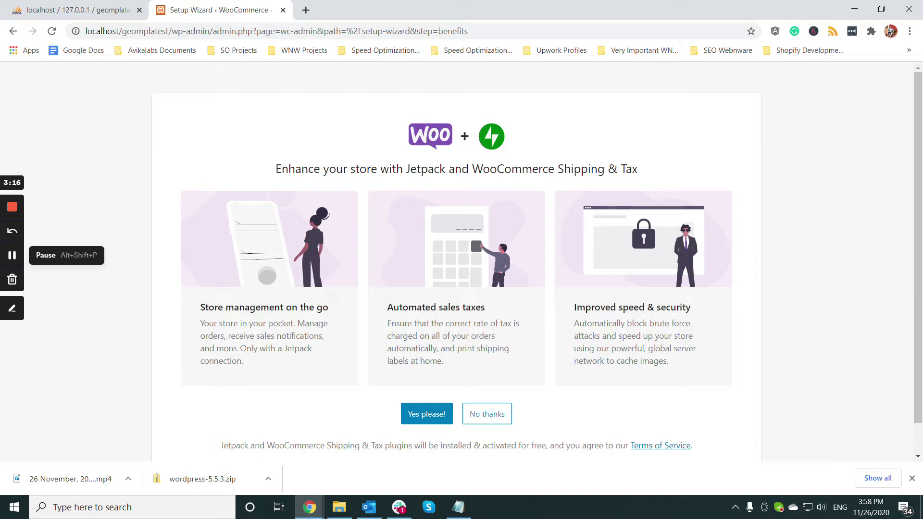
pyautogui.click(487, 414)
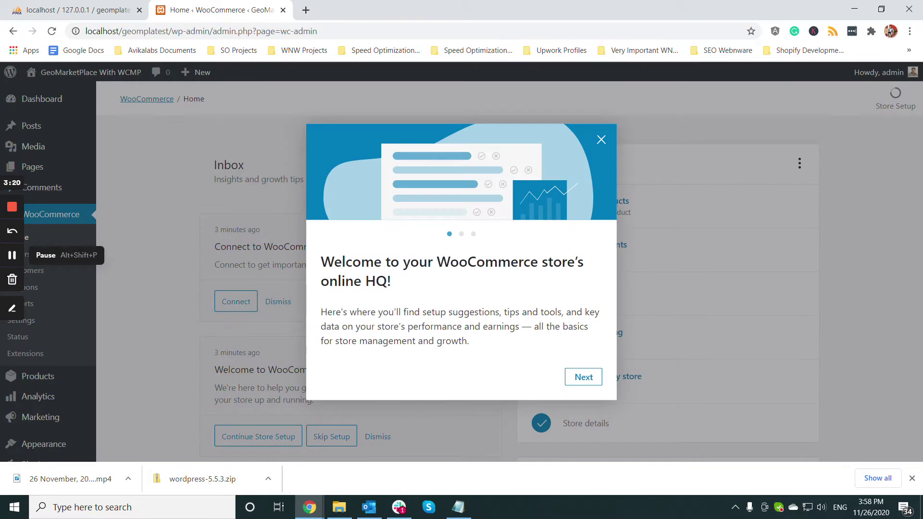
# - Dismiss the WooCommerce store welcome tour
pyautogui.press('Escape')
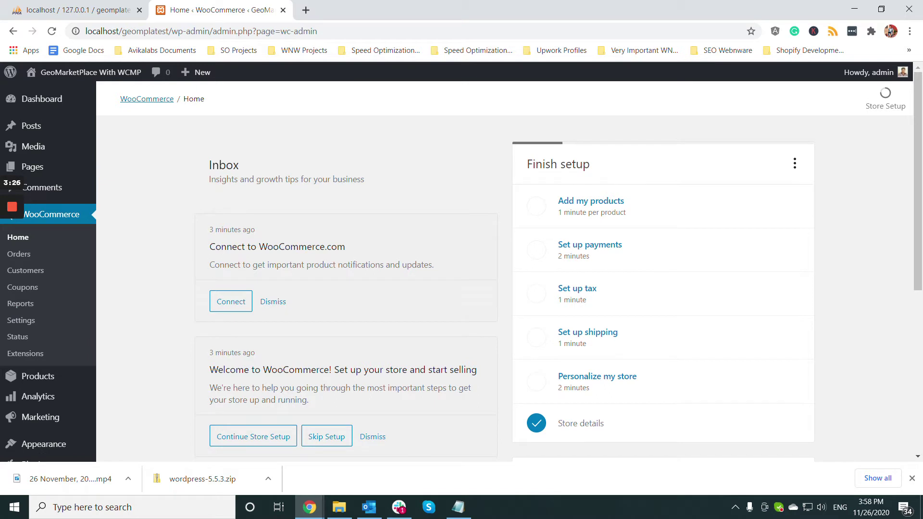
pyautogui.scroll(-1, 462, 264)
pyautogui.scroll(1, 461, 264)
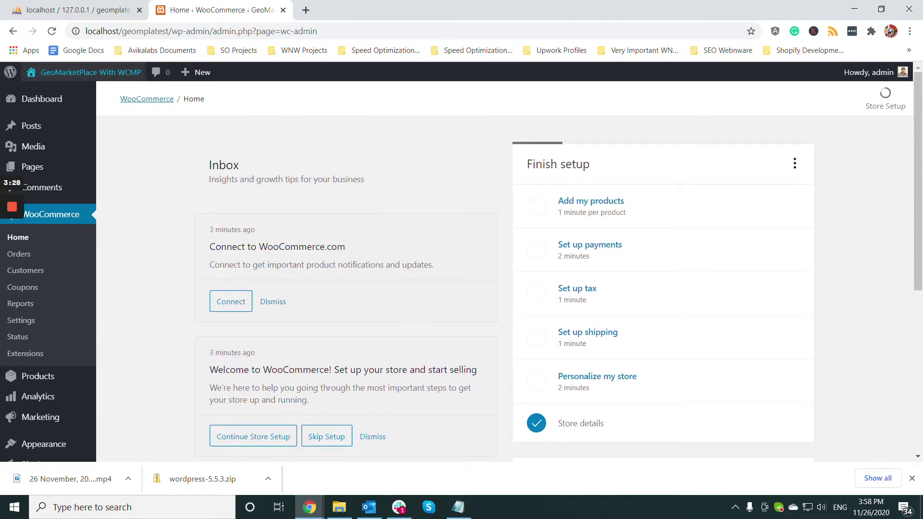
# - Open the live site in a new tab and go to its Shop page
pyautogui.moveTo(72, 72)
pyautogui.rightClick(45, 93)
pyautogui.click(96, 102)
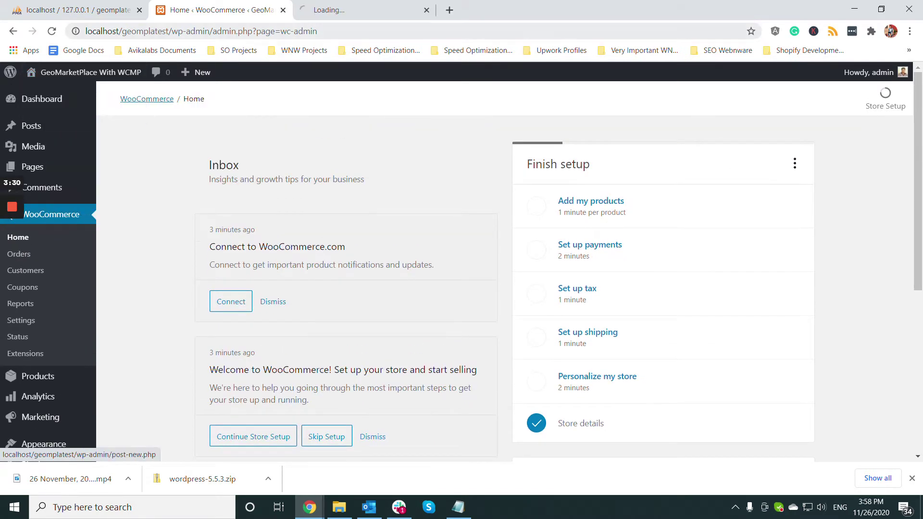
pyautogui.click(360, 10)
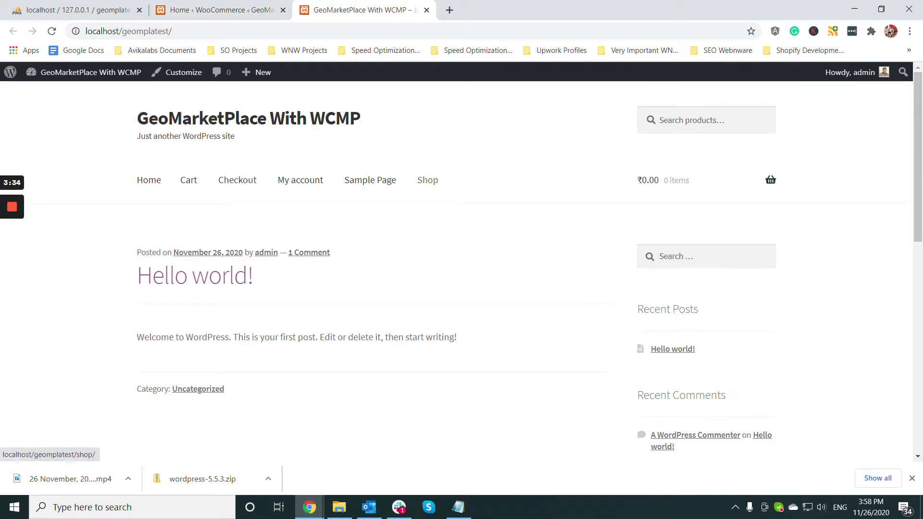
pyautogui.click(428, 179)
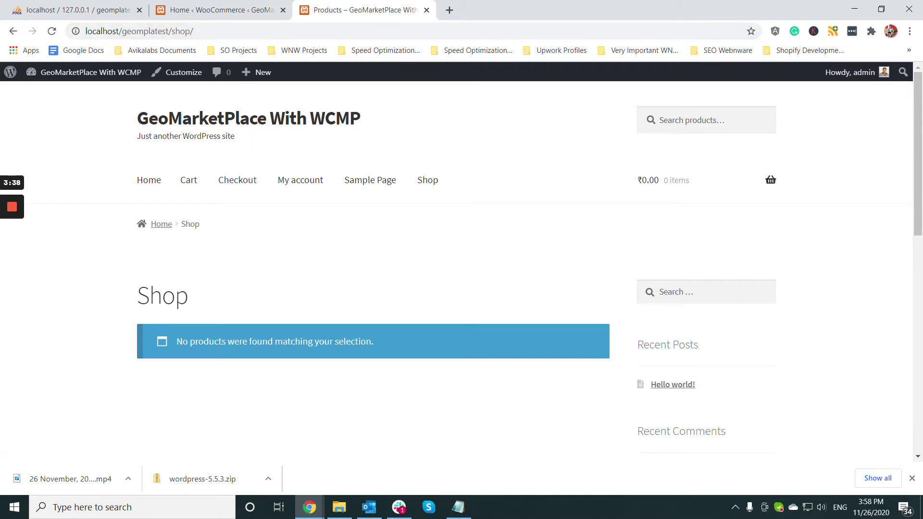
# - Back in the admin tab, go to Tools > Import and run the WooCommerce products (CSV) importer
pyautogui.click(221, 10)
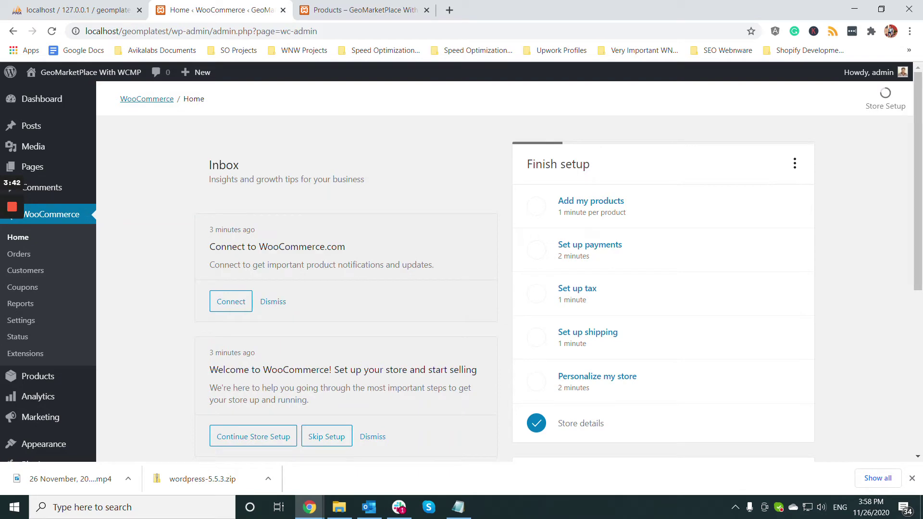
pyautogui.scroll(-3, 43, 298)
pyautogui.moveTo(41, 297)
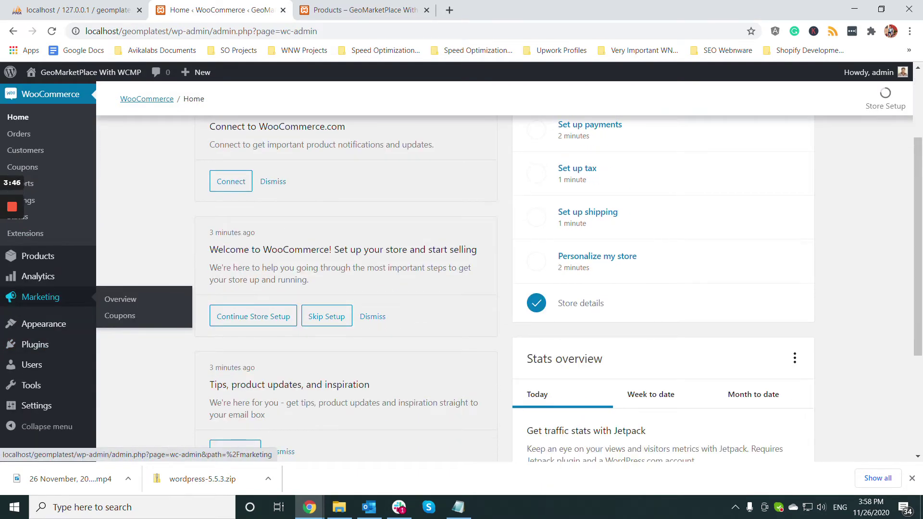
pyautogui.moveTo(35, 344)
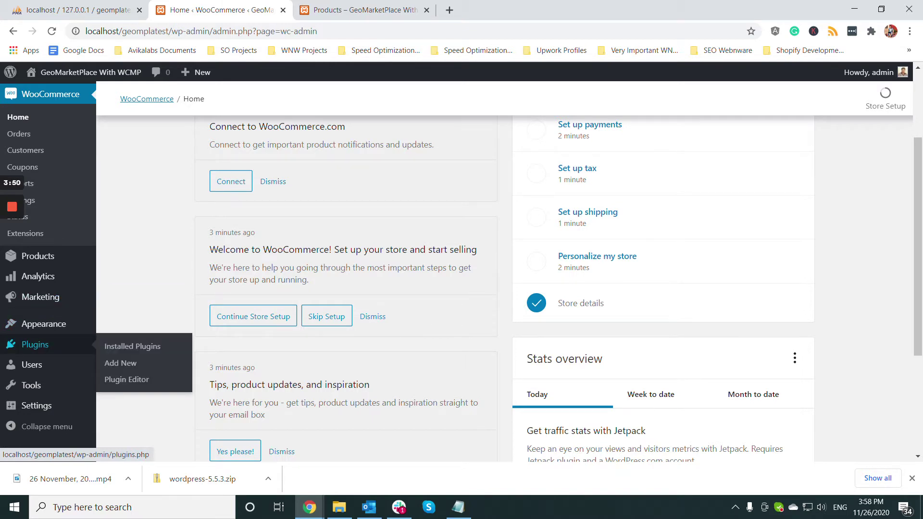
pyautogui.moveTo(30, 385)
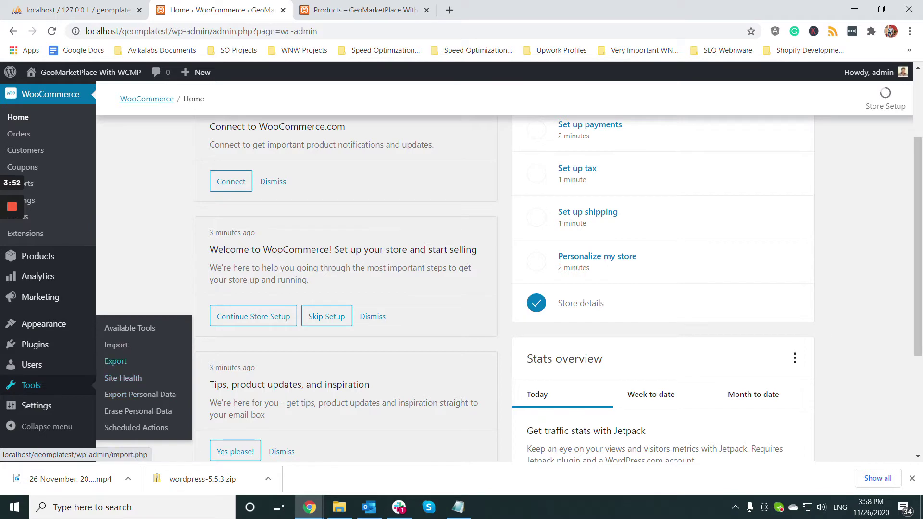
pyautogui.click(116, 345)
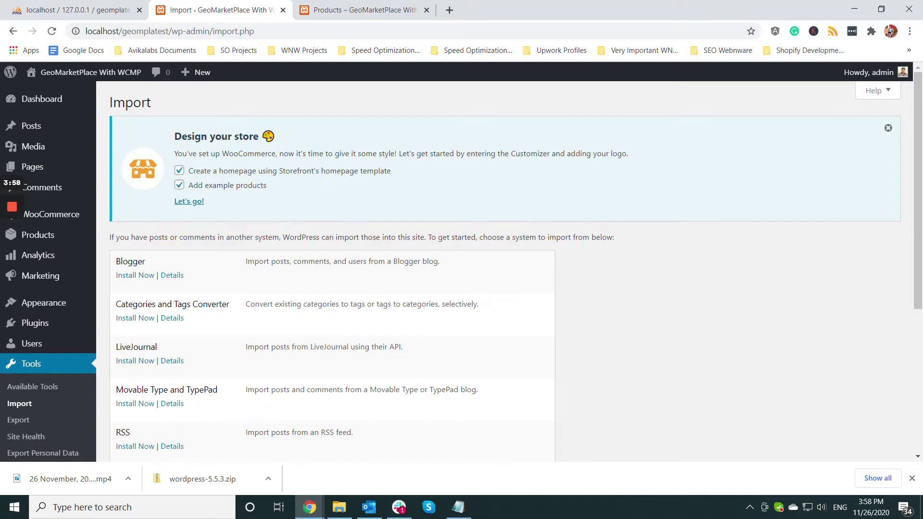
pyautogui.scroll(-4, 331, 269)
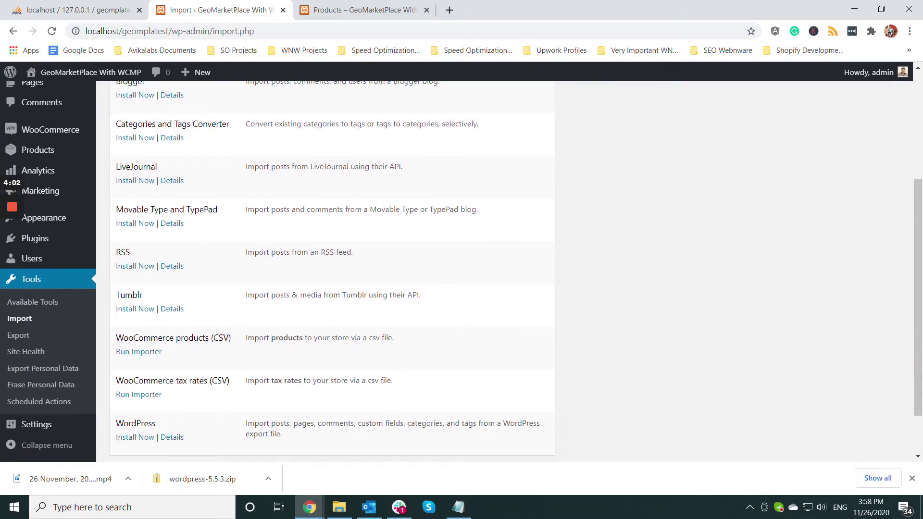
pyautogui.click(138, 351)
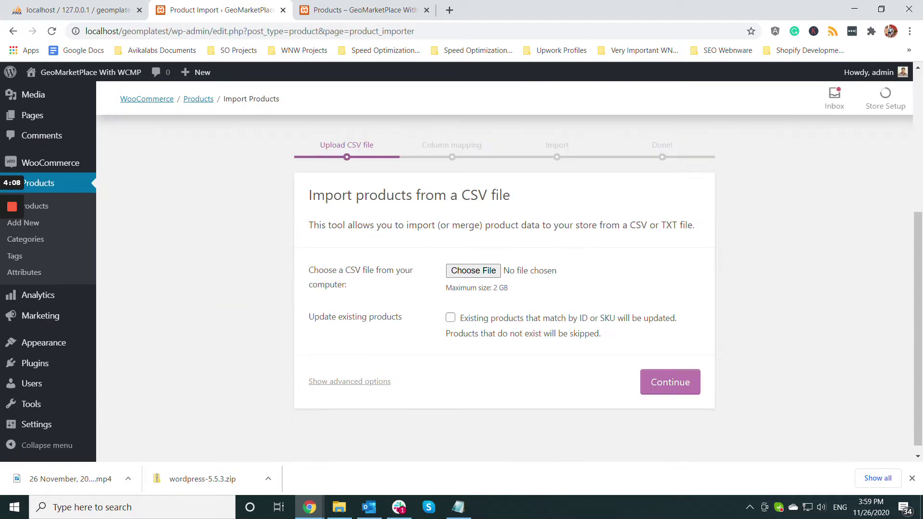
# - Browse the upload dialog to E:\xampp\htdocs\geomplatest\wp-content\plugins
pyautogui.click(475, 269)
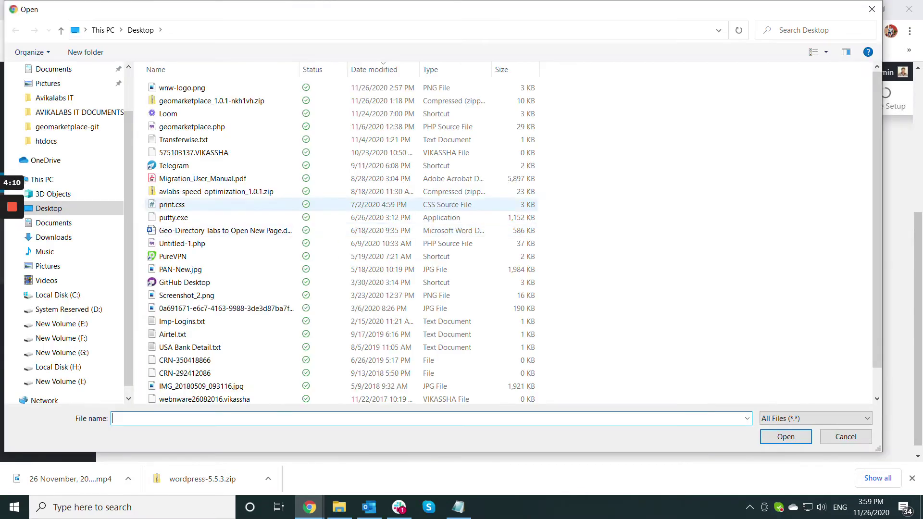
pyautogui.click(57, 323)
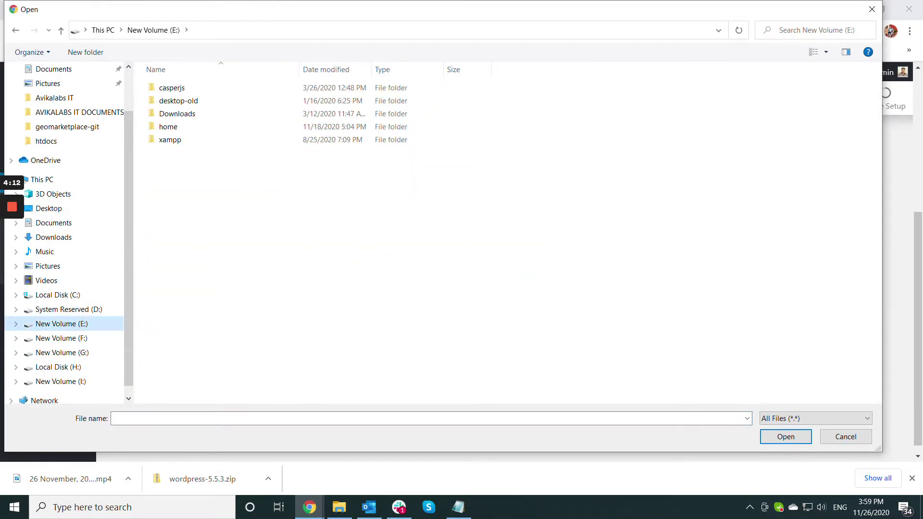
pyautogui.doubleClick(169, 139)
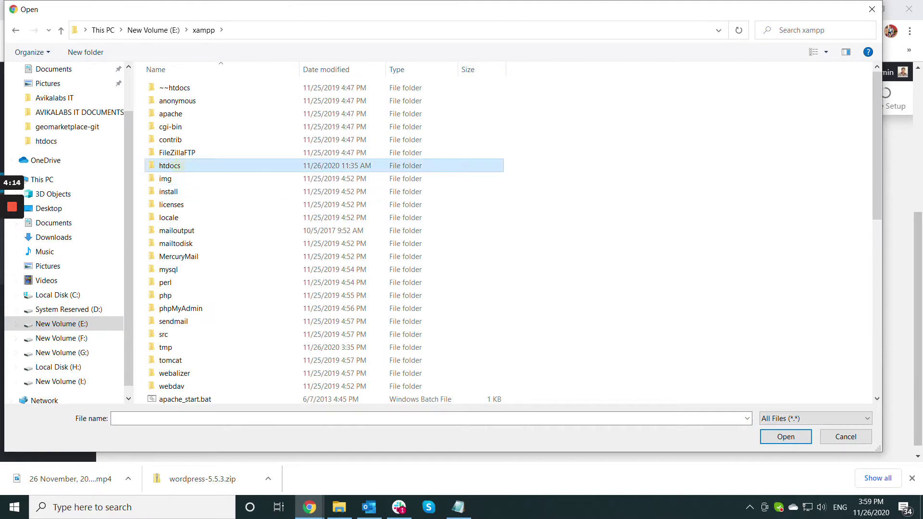
pyautogui.doubleClick(169, 165)
pyautogui.scroll(-1, 193, 326)
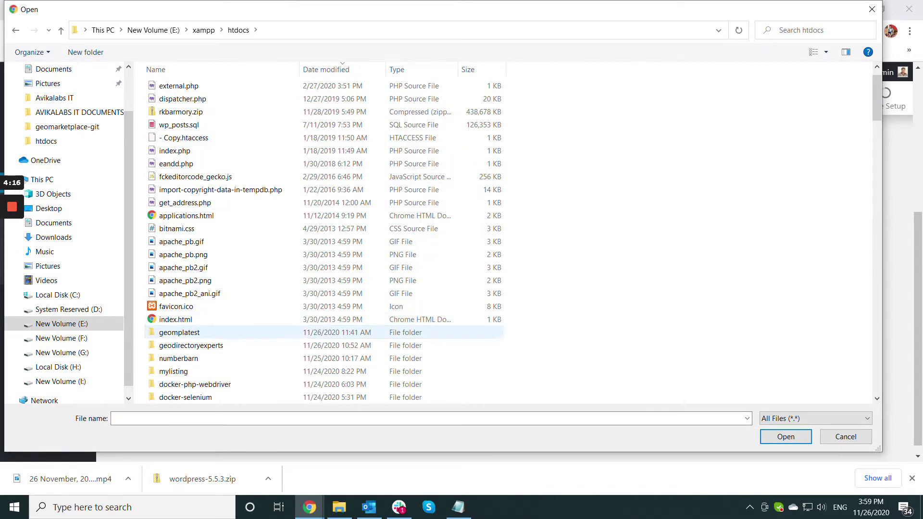
pyautogui.doubleClick(179, 332)
pyautogui.doubleClick(178, 100)
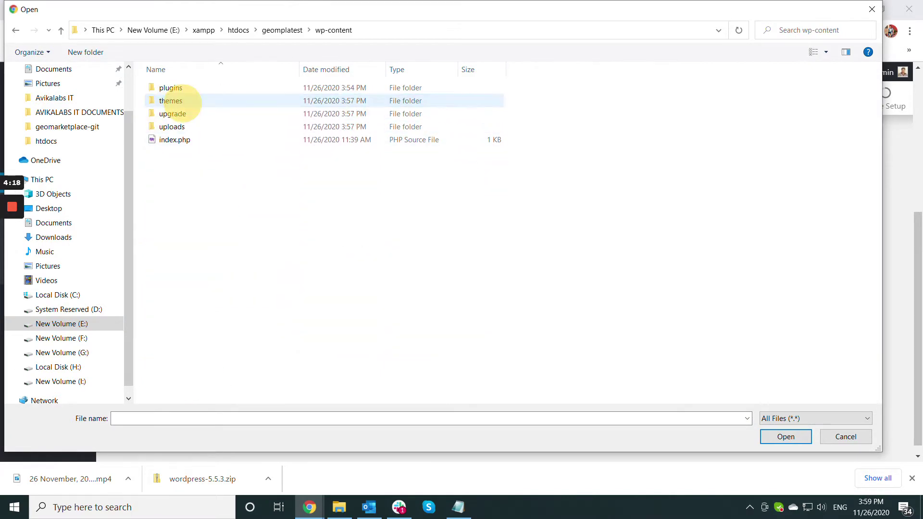
pyautogui.doubleClick(176, 87)
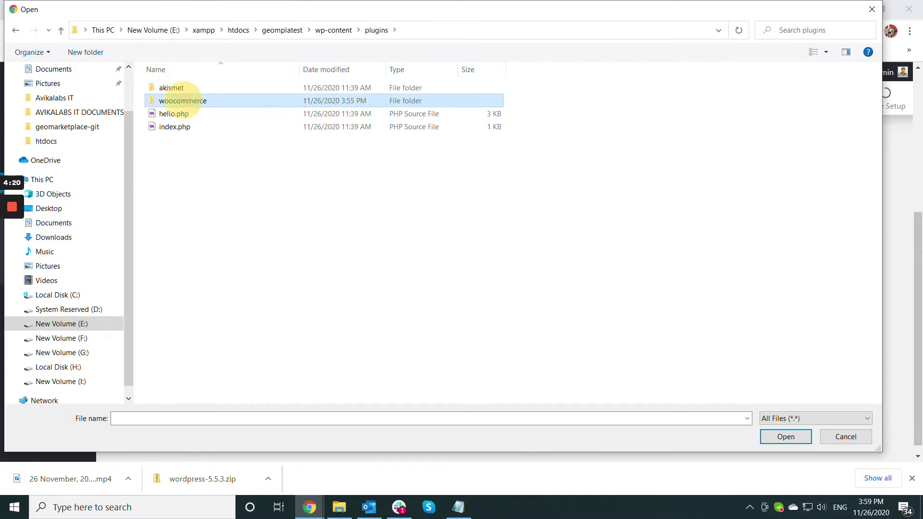
# - Pick sample_products.csv from woocommerce\sample-data and continue to column mapping
pyautogui.doubleClick(186, 100)
pyautogui.doubleClick(173, 140)
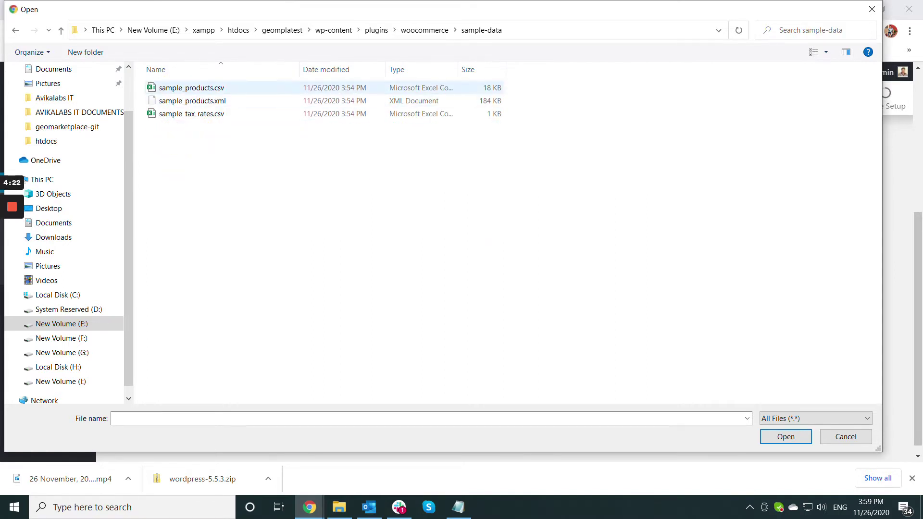
pyautogui.click(200, 88)
pyautogui.click(786, 436)
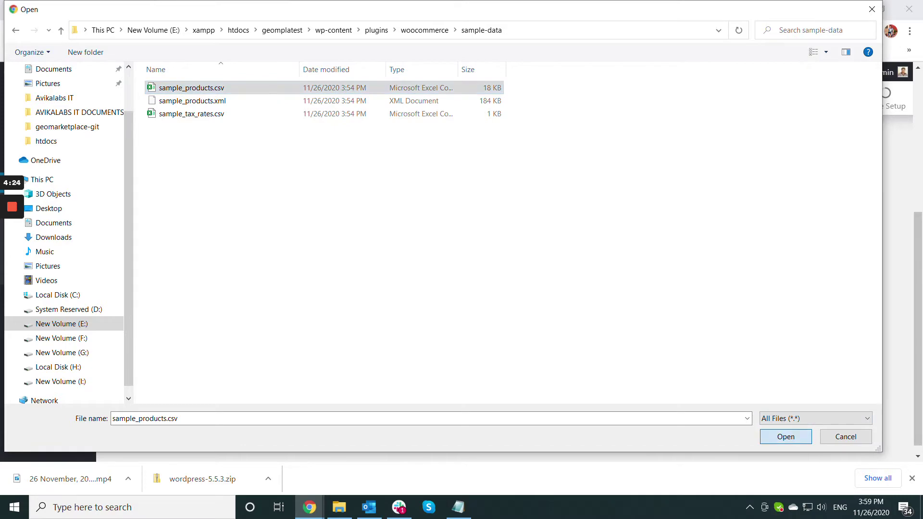
pyautogui.click(670, 382)
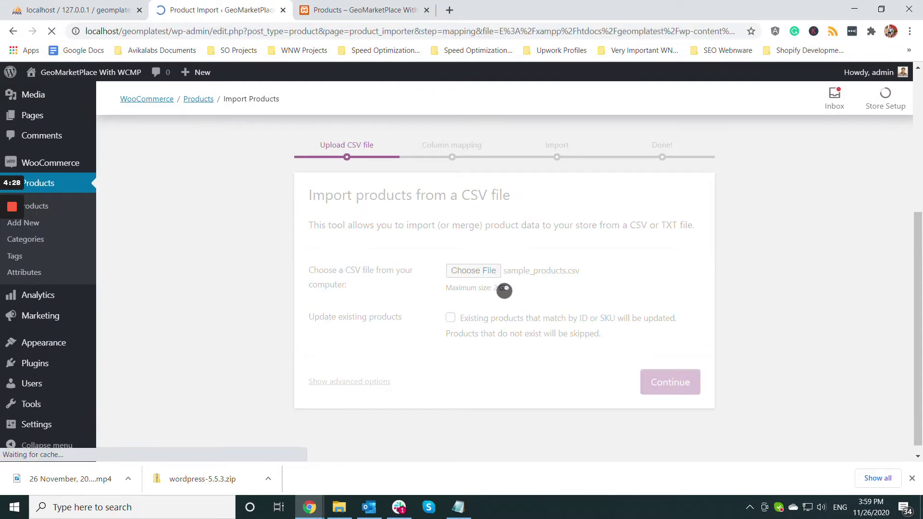
# - Run the importer with the mapped columns, then view the 25 imported products
pyautogui.scroll(-10, 504, 291)
pyautogui.scroll(-20, 504, 288)
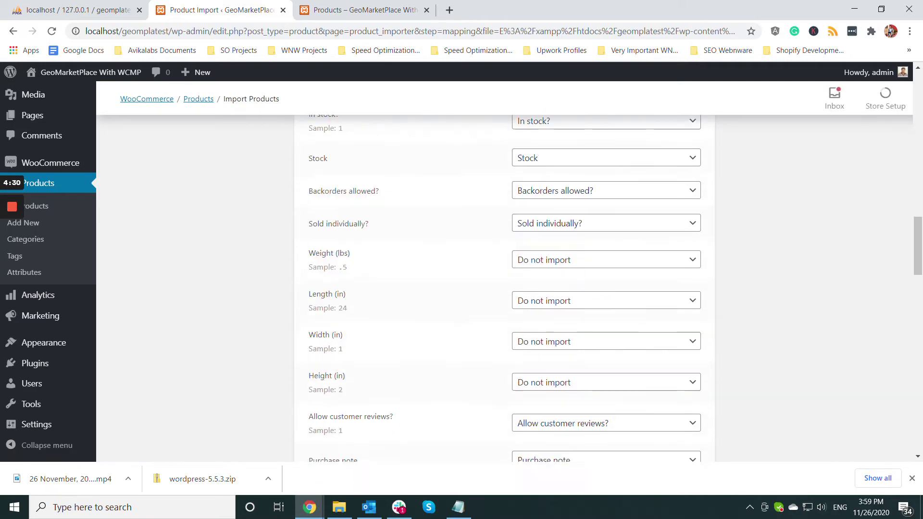
pyautogui.scroll(-5, 644, 364)
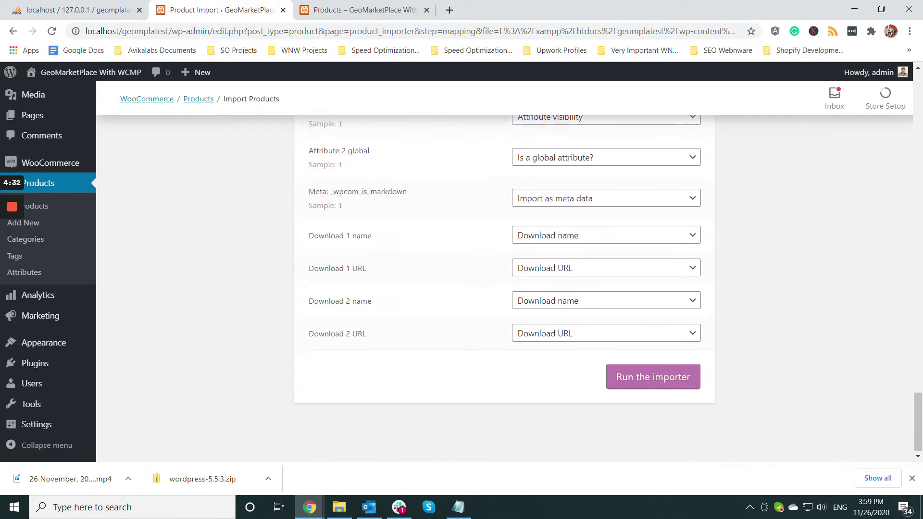
pyautogui.click(644, 364)
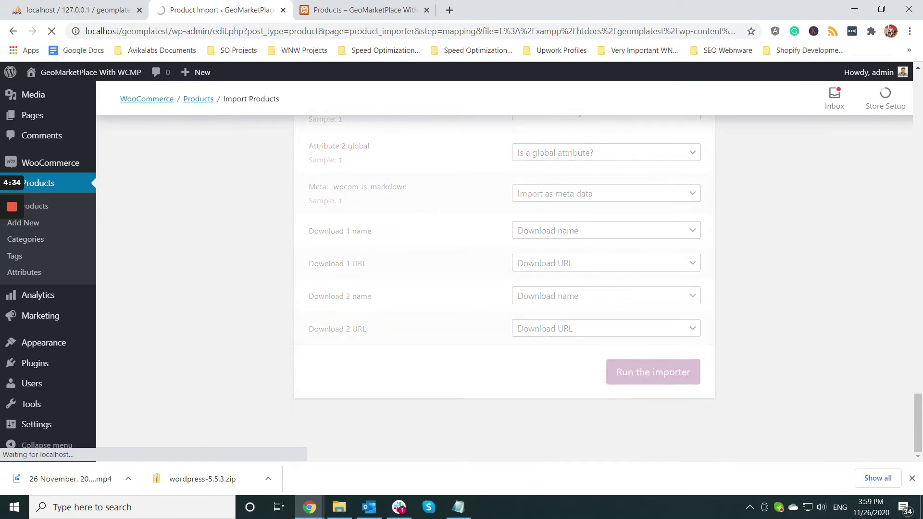
pyautogui.scroll(-3, 504, 288)
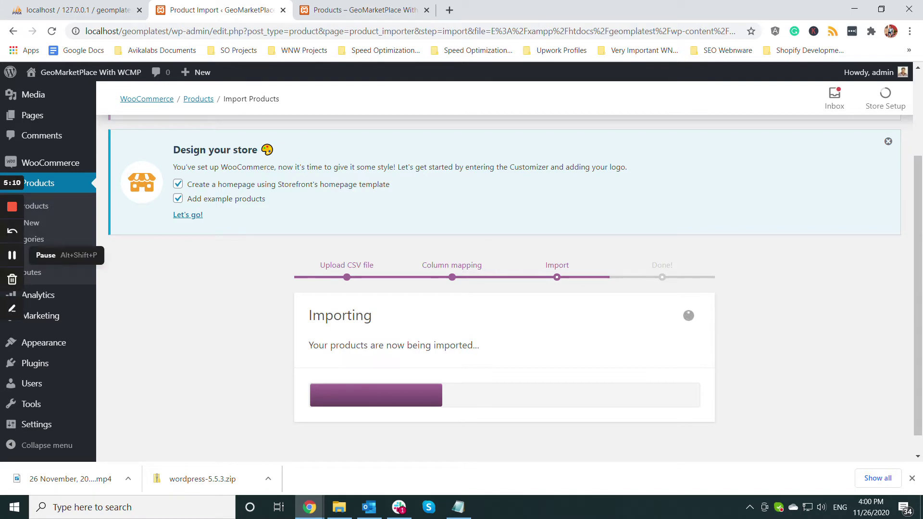
pyautogui.click(12, 255)
pyautogui.click(12, 255)
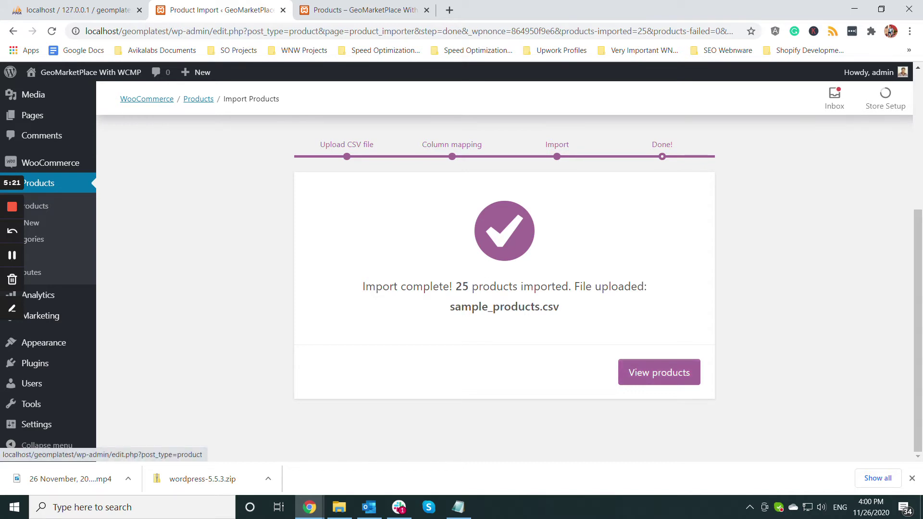
pyautogui.click(659, 373)
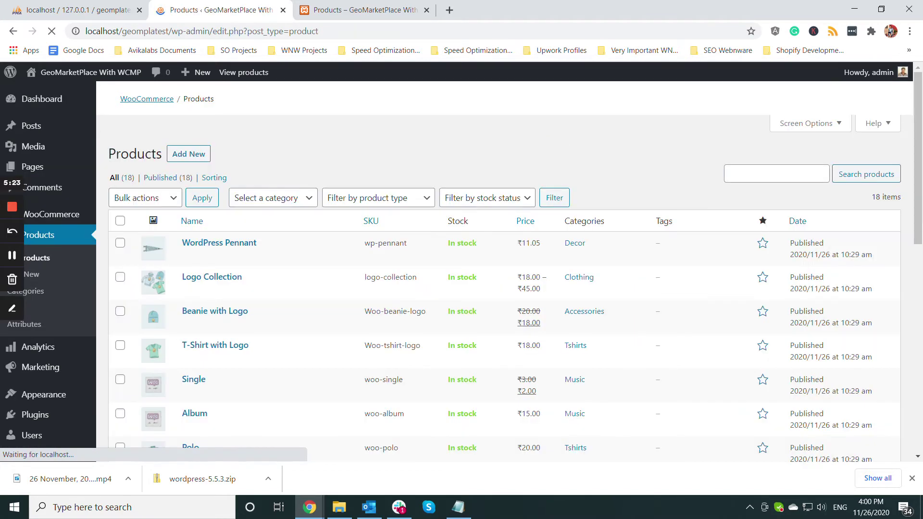
pyautogui.click(355, 10)
pyautogui.click(343, 30)
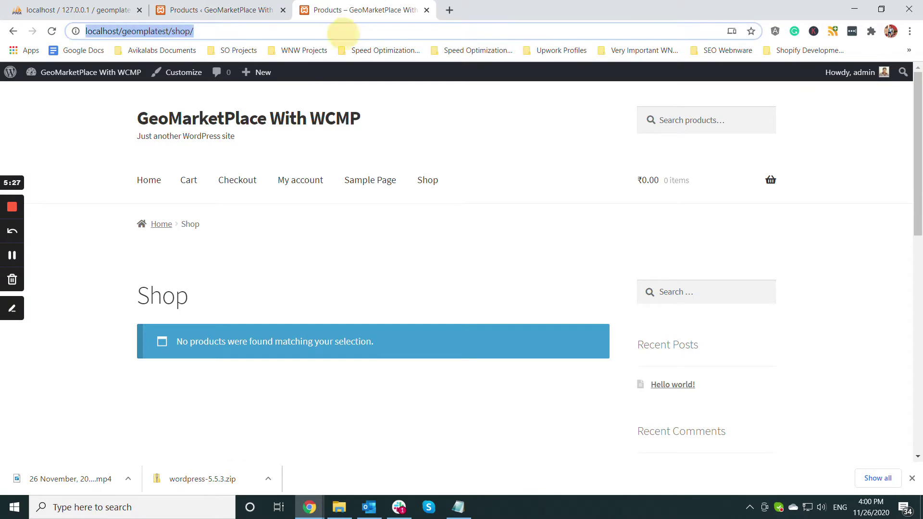
pyautogui.press('Return')
pyautogui.scroll(-6, 373, 240)
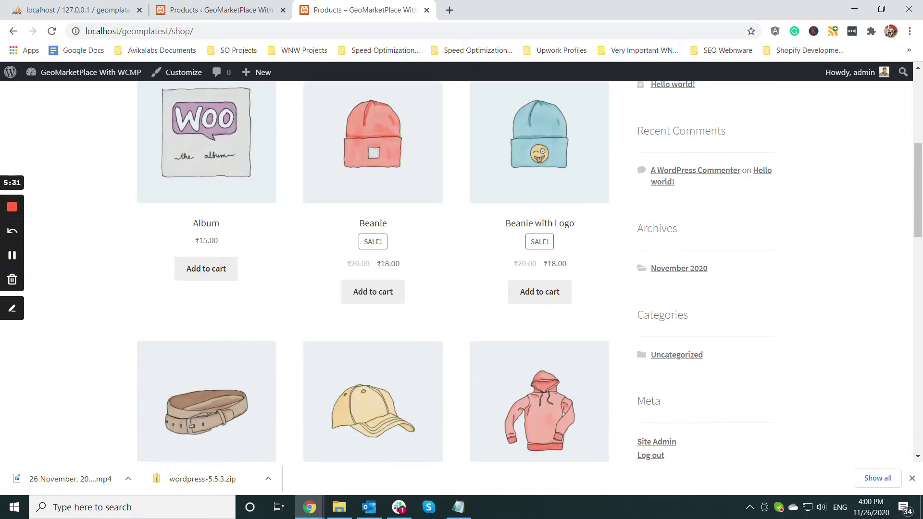
pyautogui.scroll(6, 373, 240)
pyautogui.click(221, 10)
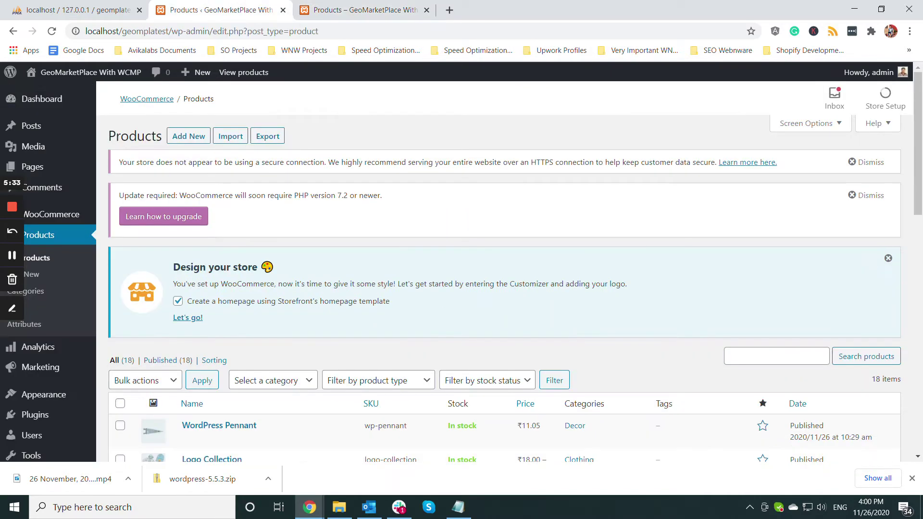
pyautogui.click(458, 507)
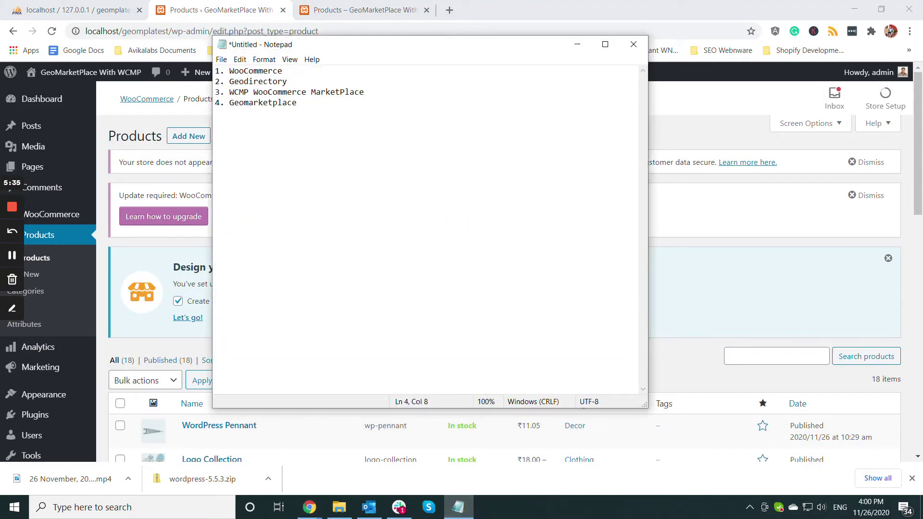
pyautogui.moveTo(288, 81); pyautogui.dragTo(228, 80)
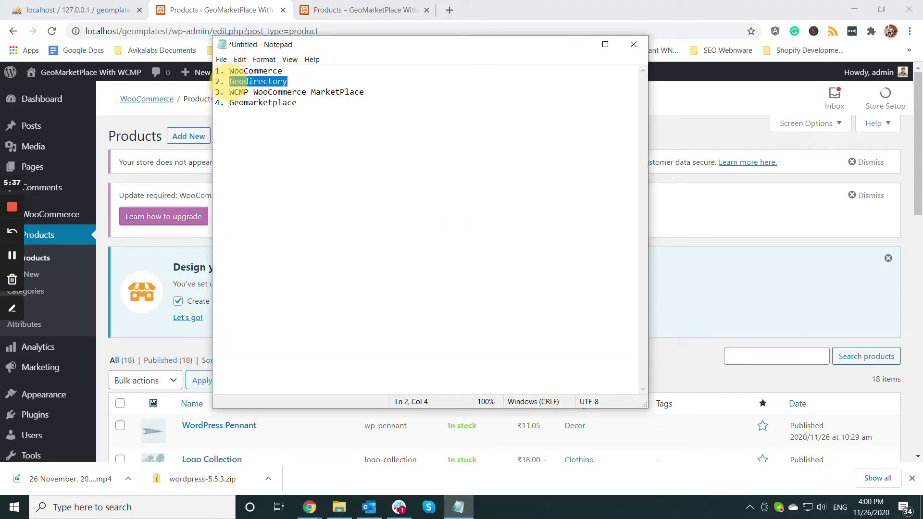
pyautogui.click(577, 44)
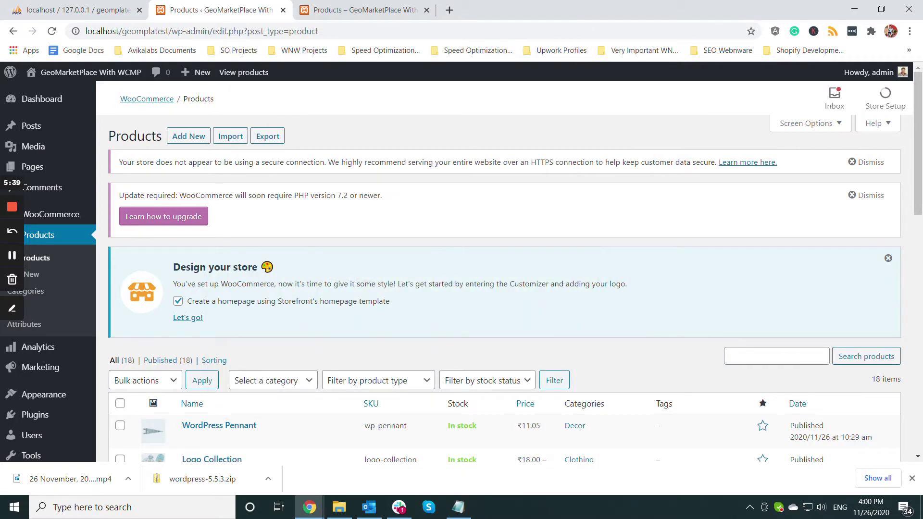
pyautogui.scroll(-1, 48, 367)
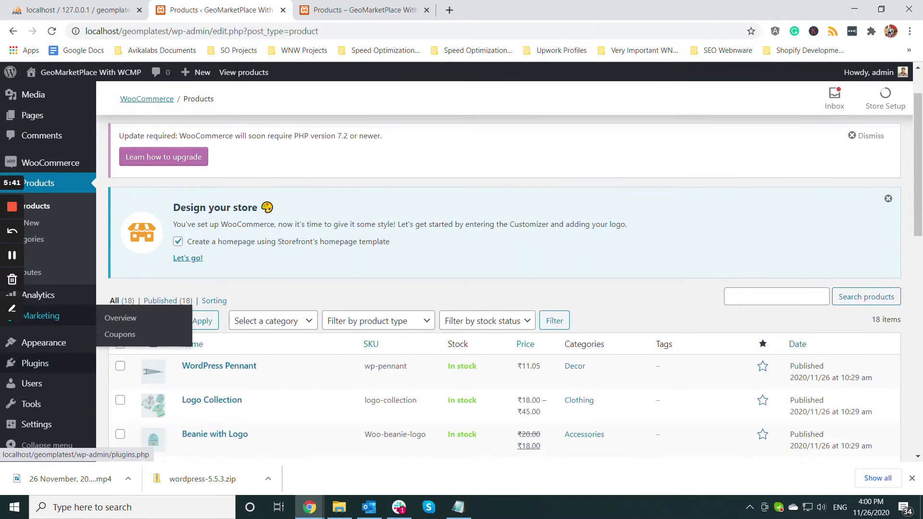
# - Search the plugin directory for 'geodirectory', then install and activate GeoDirectory
pyautogui.moveTo(58, 364)
pyautogui.click(132, 364)
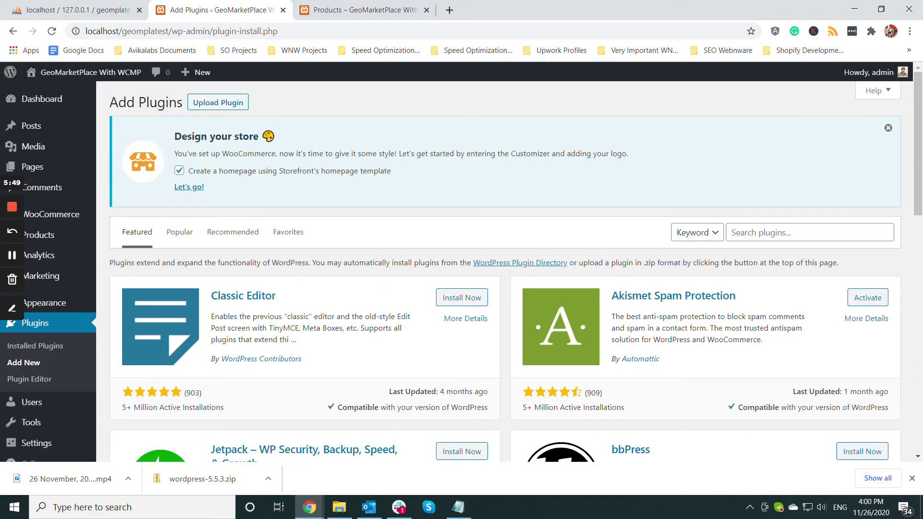
pyautogui.click(742, 233)
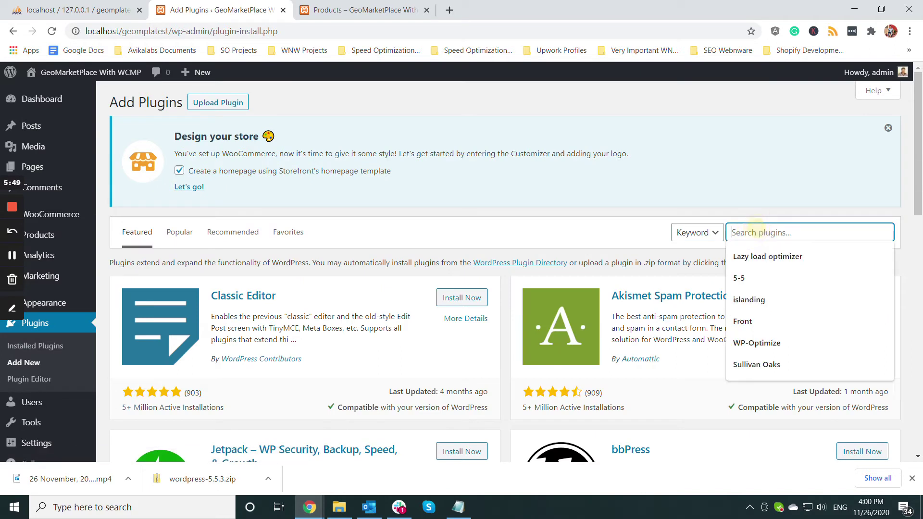
pyautogui.write('Geo')
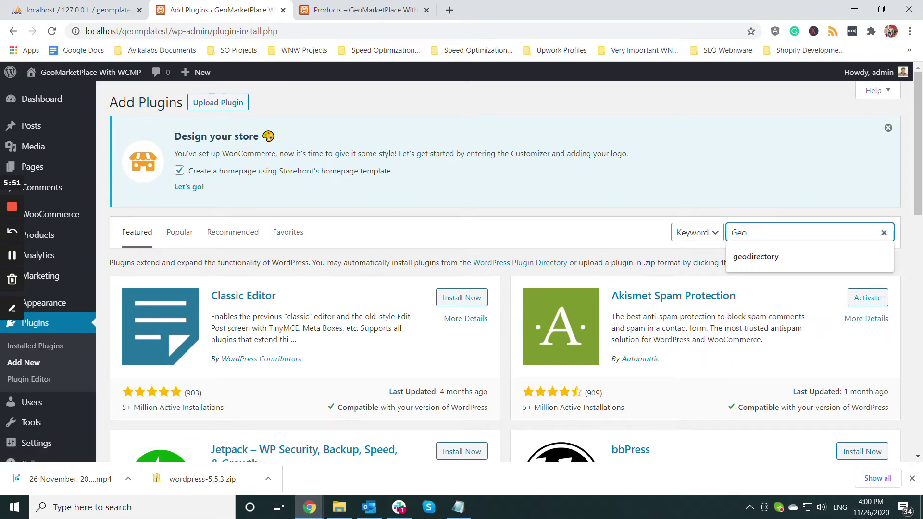
pyautogui.press('Down')
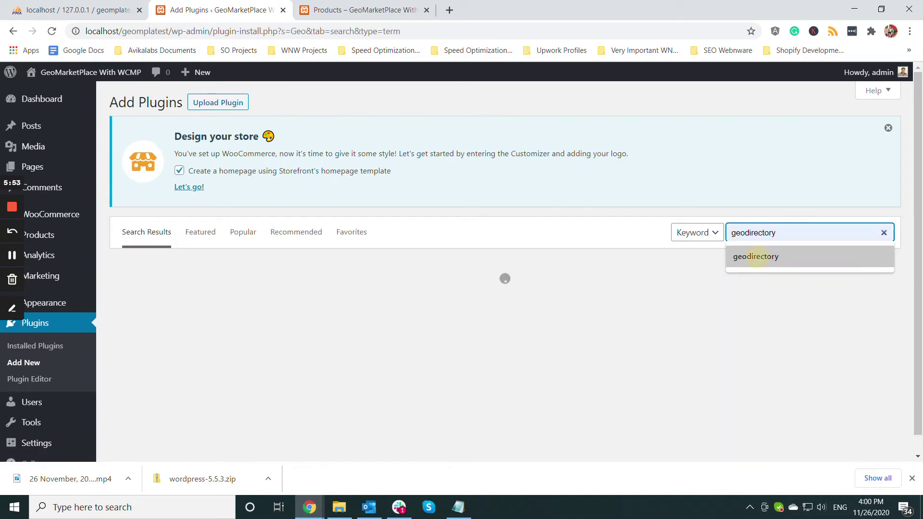
pyautogui.press('Return')
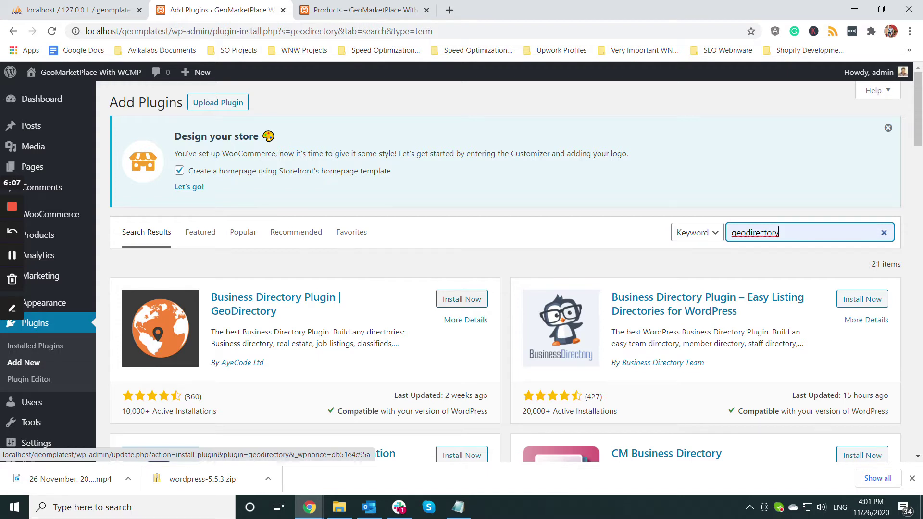
pyautogui.click(461, 299)
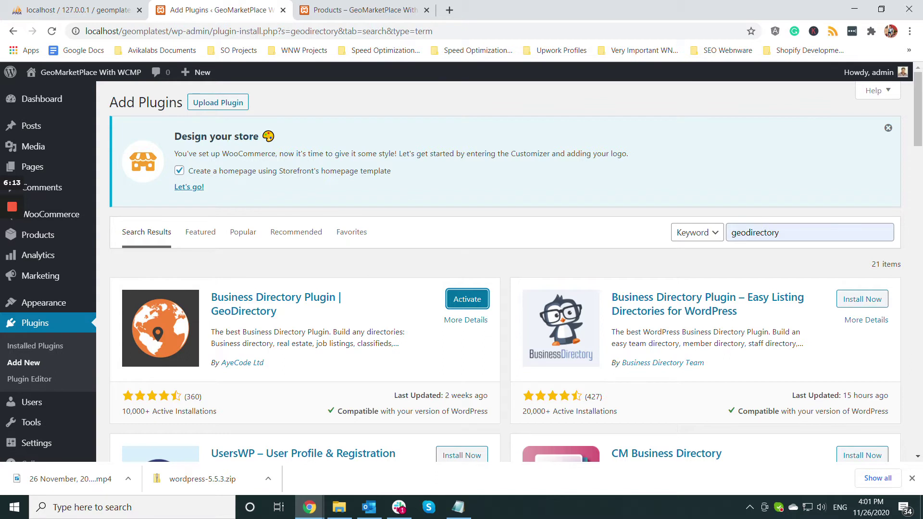
pyautogui.click(468, 299)
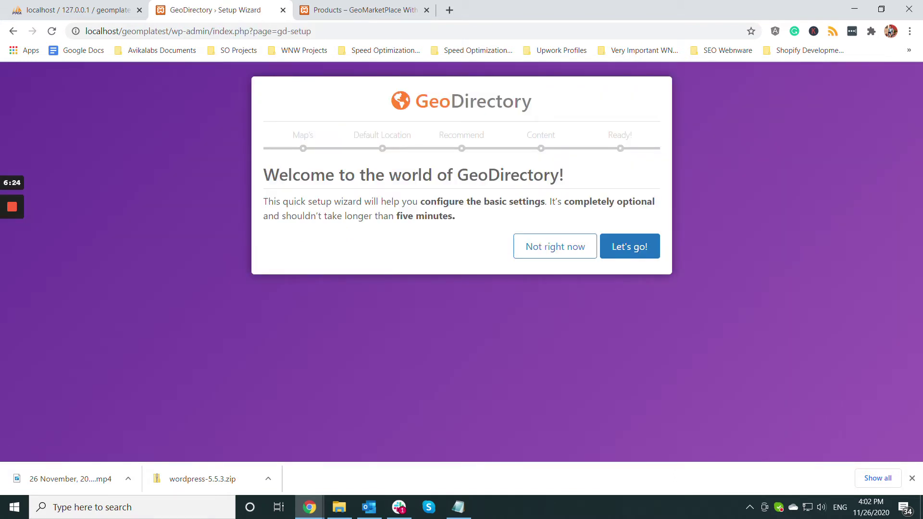
# - Keep the default maps and location, skipping AyeCode Connect, Ninja Forms and UsersWP
pyautogui.click(629, 246)
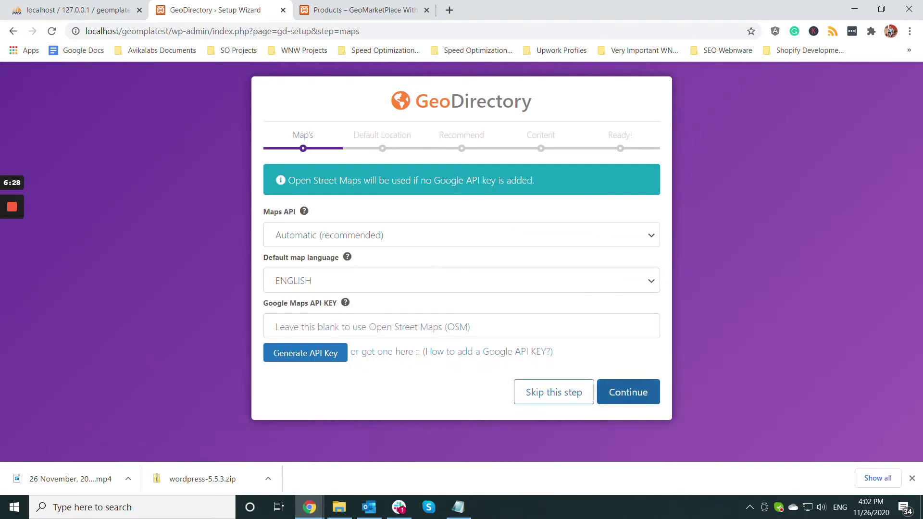
pyautogui.click(629, 392)
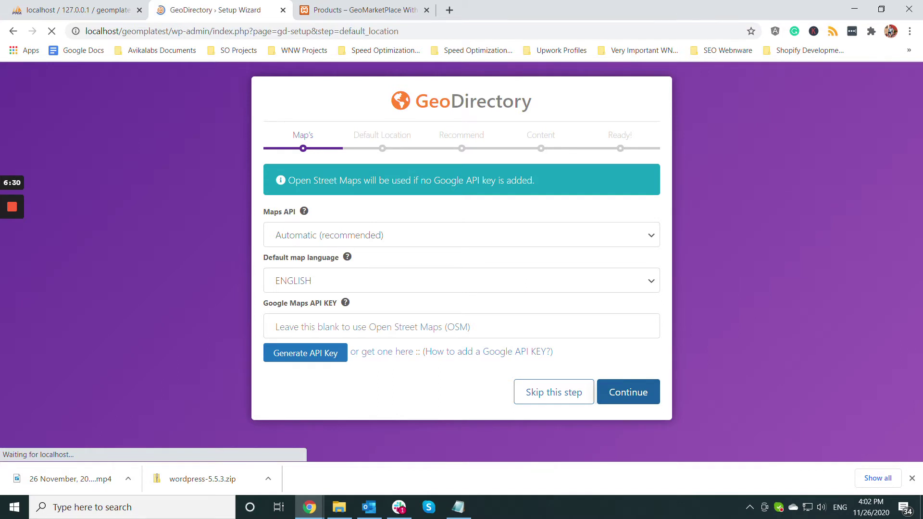
pyautogui.click(628, 394)
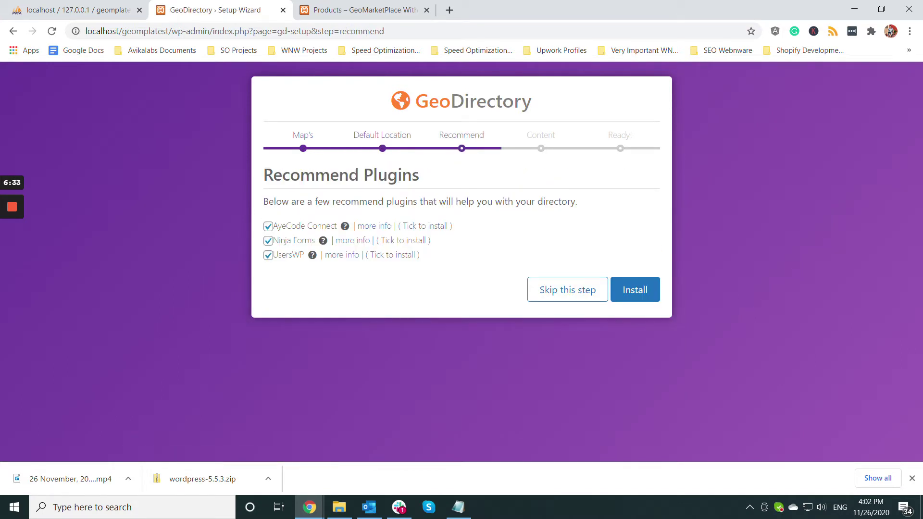
pyautogui.click(268, 226)
pyautogui.click(267, 241)
pyautogui.click(268, 255)
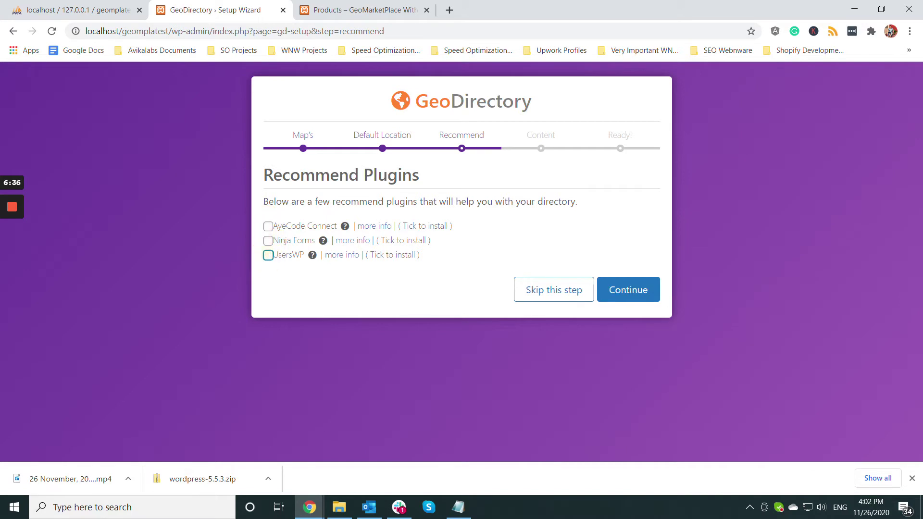
pyautogui.click(628, 290)
# - Set the dummy Places count to 5 and insert the posts
pyautogui.click(432, 268)
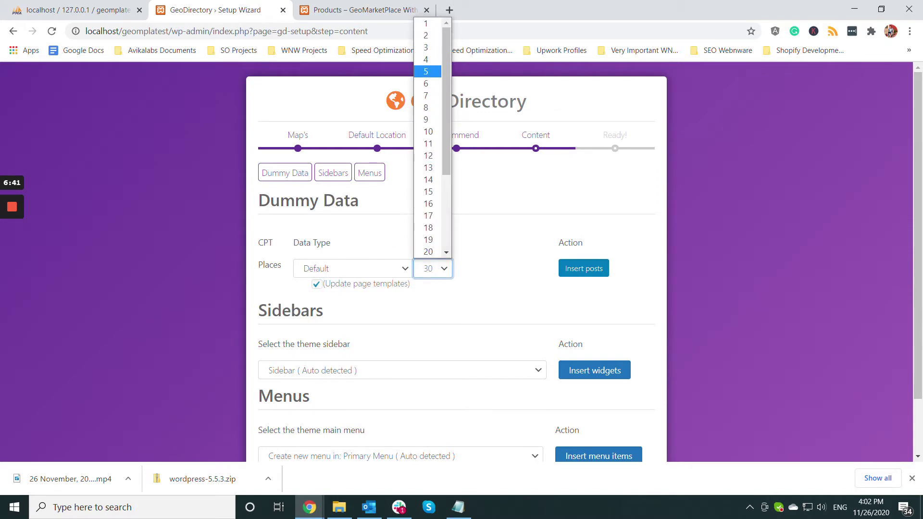
pyautogui.press('Return')
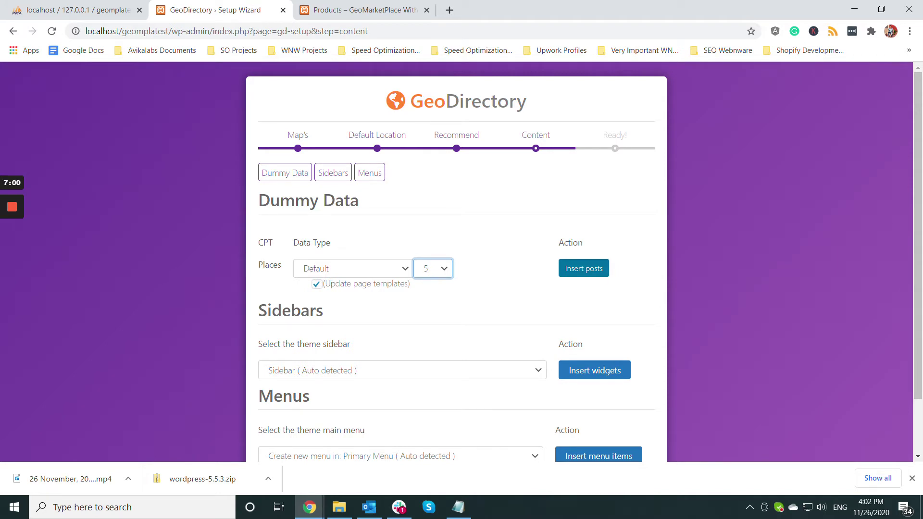
pyautogui.press('Tab')
pyautogui.press('Return')
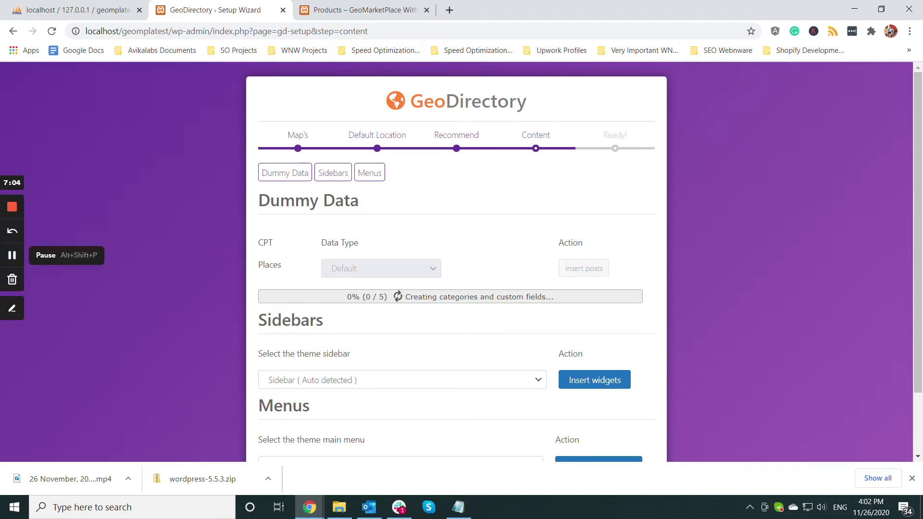
# - Wait for the 5 dummy Places, finish the GeoDirectory wizard and return to the Dashboard
pyautogui.click(12, 255)
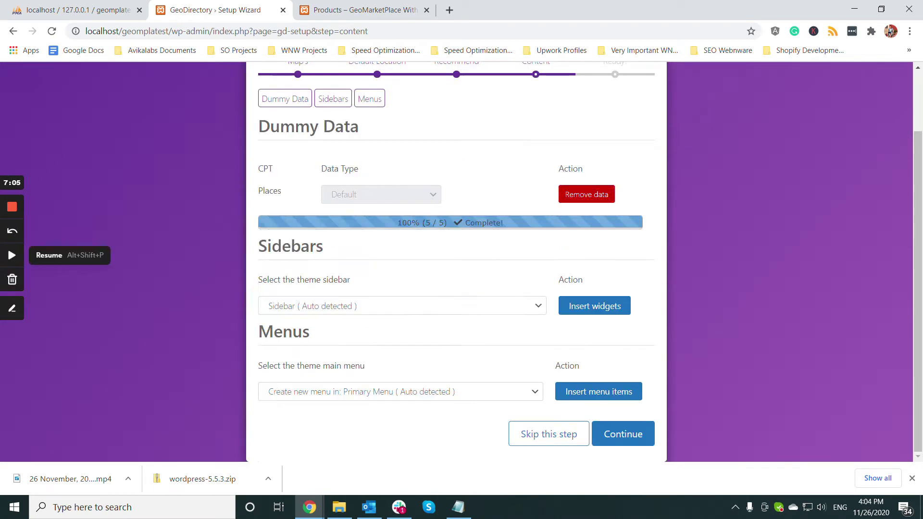
pyautogui.click(12, 255)
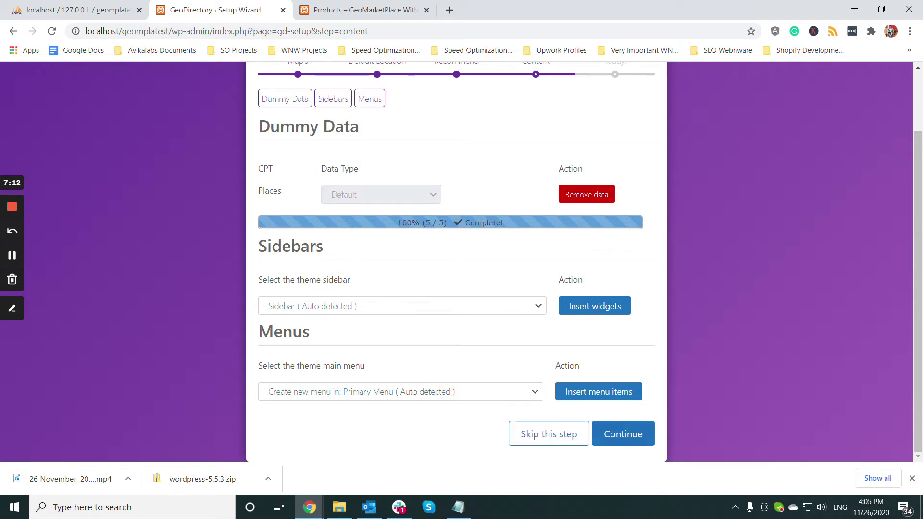
pyautogui.click(628, 436)
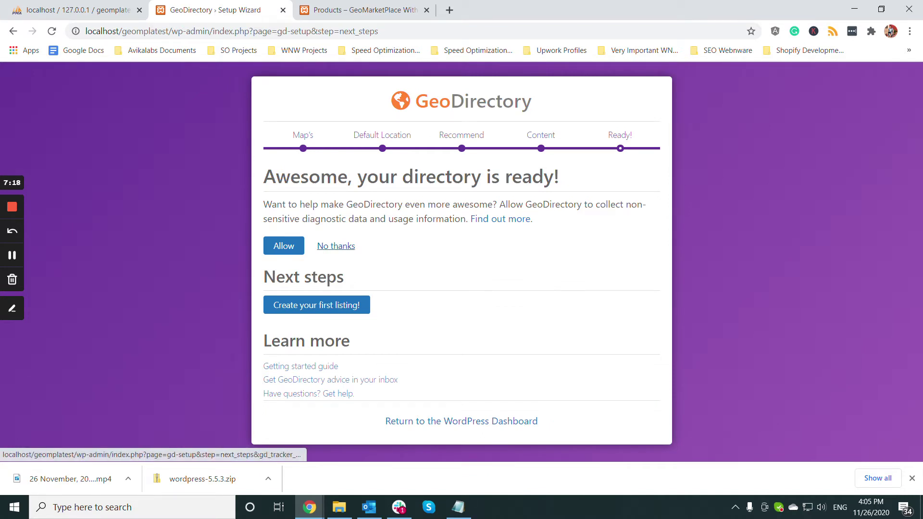
pyautogui.click(469, 422)
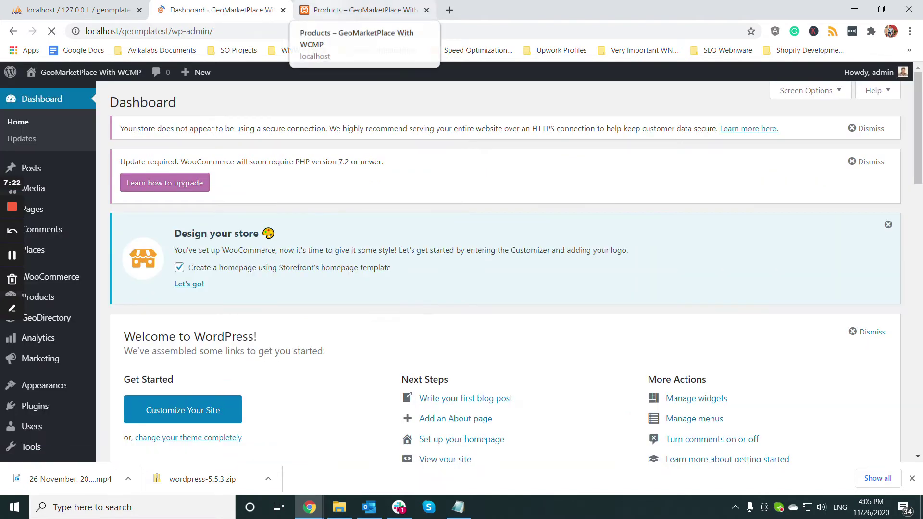
# - Reload the storefront shop page in the browser
pyautogui.click(337, 9)
pyautogui.scroll(4, 373, 269)
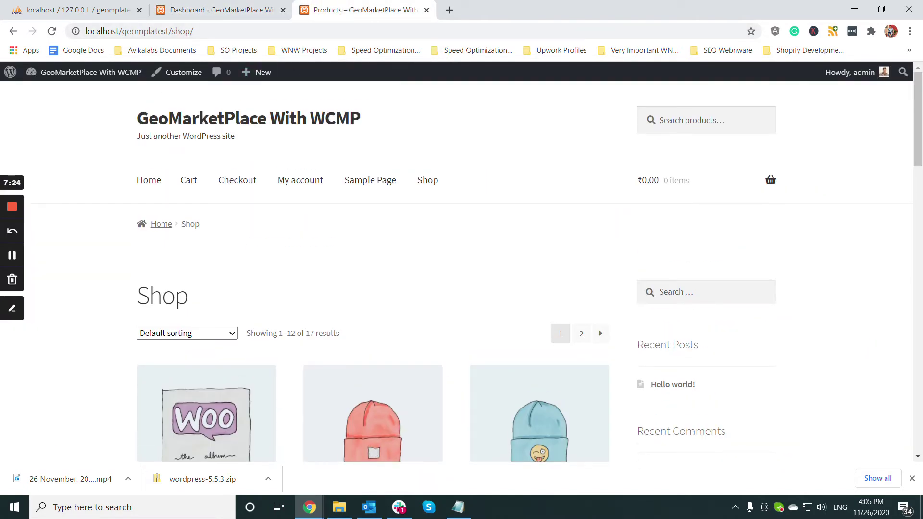
pyautogui.click(139, 31)
pyautogui.press('Return')
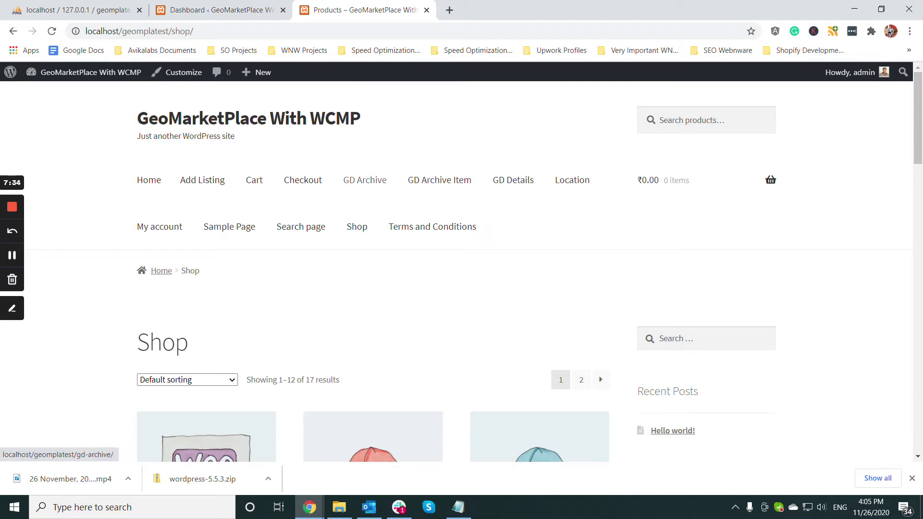
# - Open the Location page and scroll past the Philadelphia map to the place listings
pyautogui.click(572, 180)
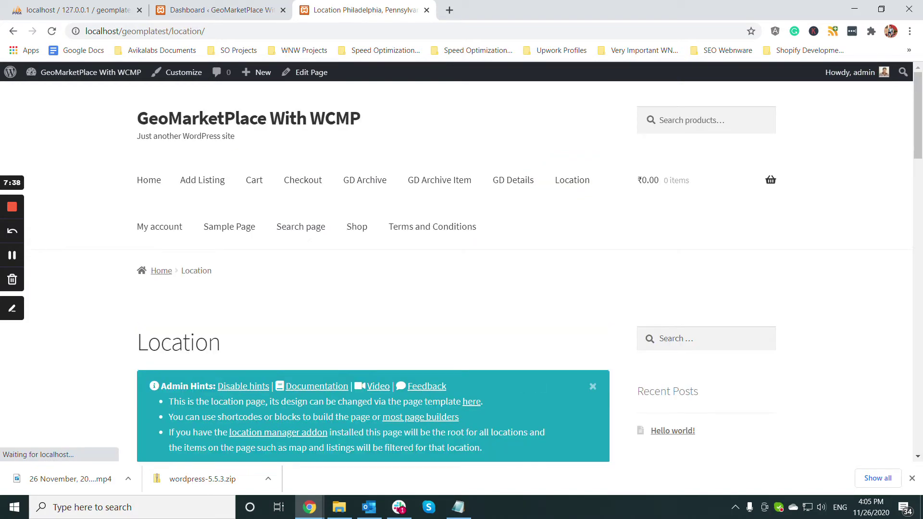
pyautogui.scroll(-8, 528, 272)
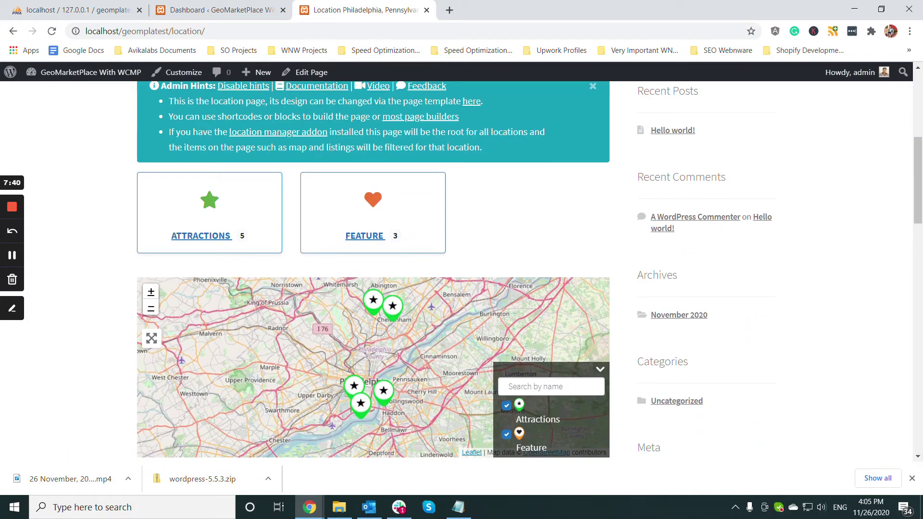
pyautogui.scroll(-15, 373, 272)
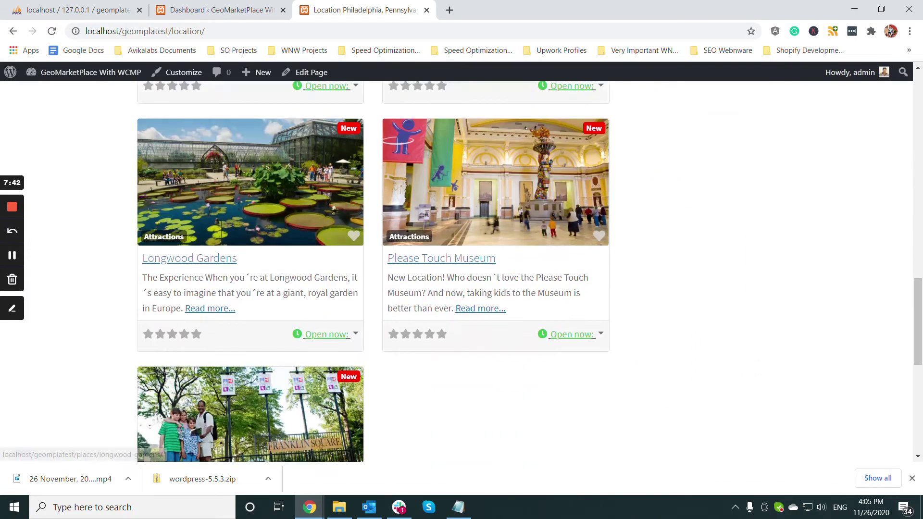
# - Check the Notepad plugin list and select the WCMP WooCommerce MarketPlace line
pyautogui.scroll(6, 373, 271)
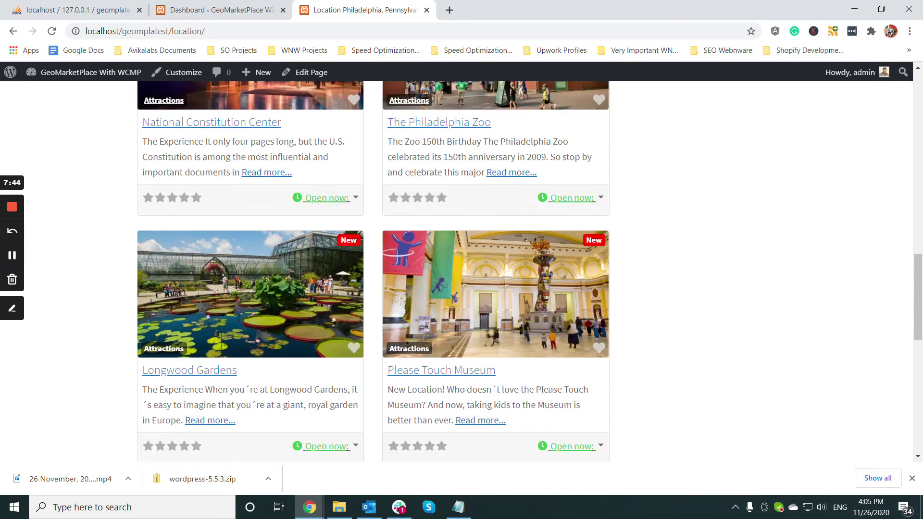
pyautogui.click(458, 507)
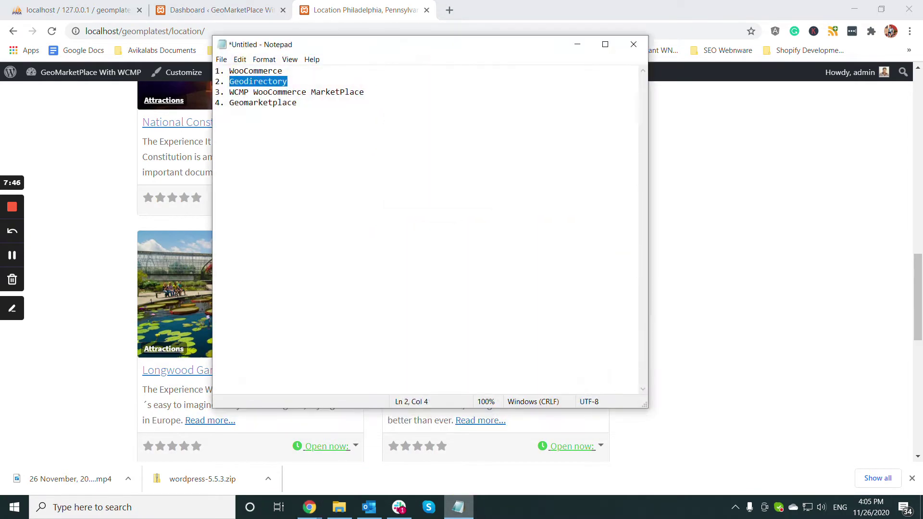
pyautogui.click(366, 92)
pyautogui.moveTo(365, 92); pyautogui.dragTo(230, 96)
# - Search Plugins > Add New for 'WCMP'
pyautogui.click(221, 9)
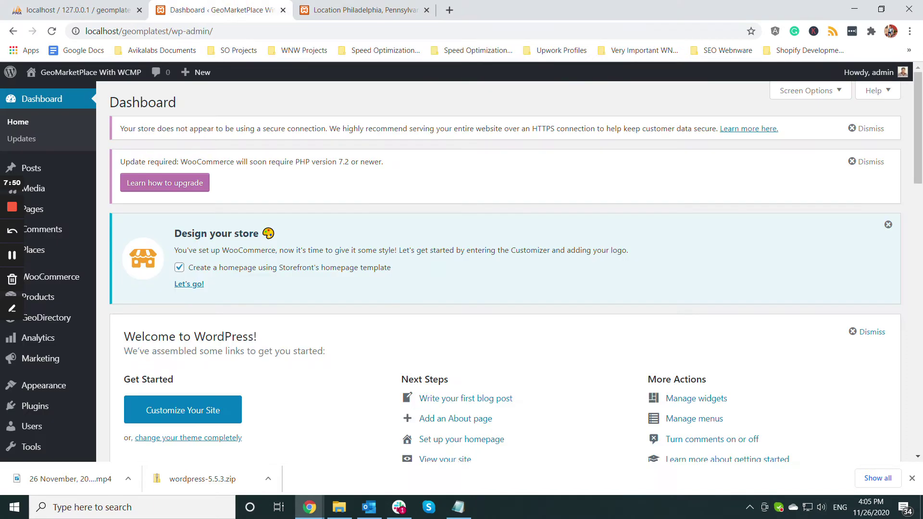
pyautogui.moveTo(72, 406)
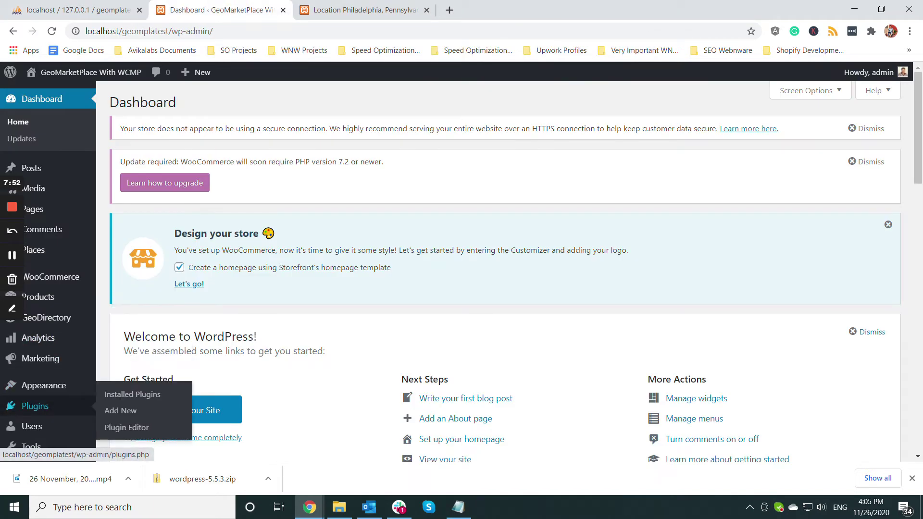
pyautogui.click(114, 410)
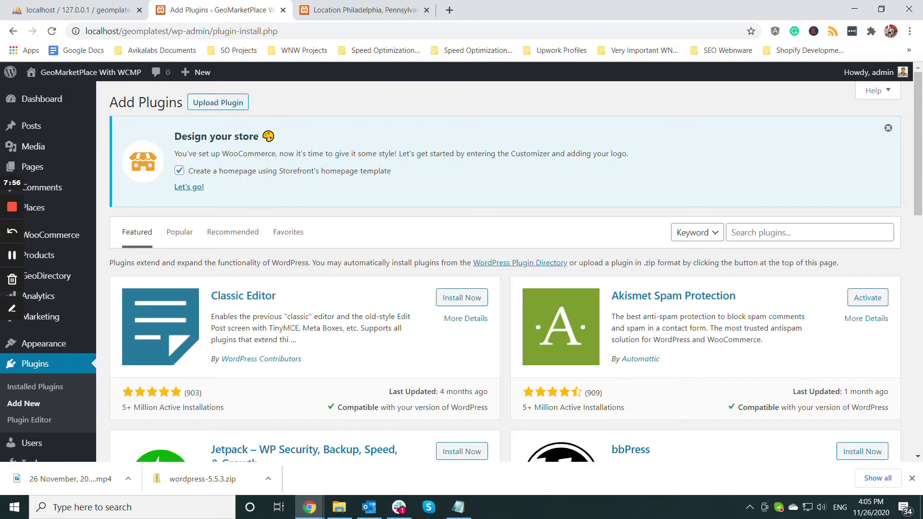
pyautogui.click(751, 233)
pyautogui.write('W')
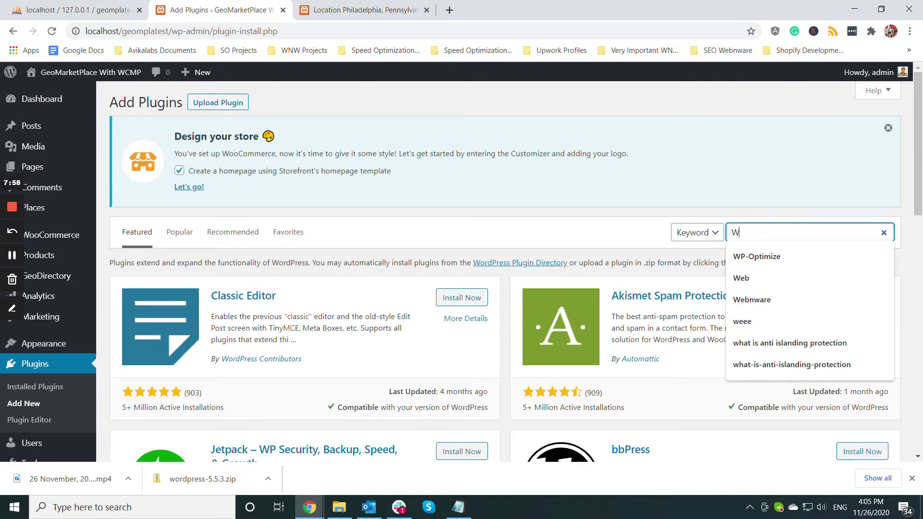
pyautogui.write('CMP')
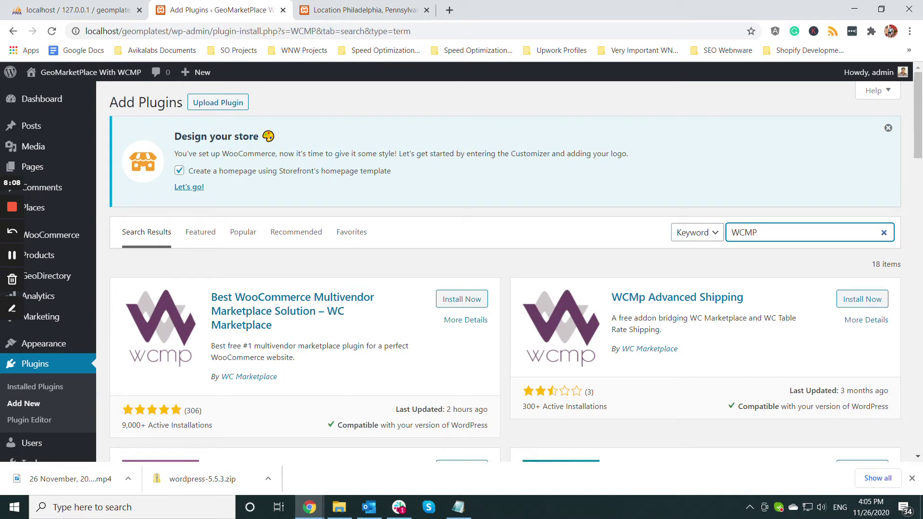
# - Install the WC Marketplace plugin from the search results and activate it
pyautogui.click(461, 299)
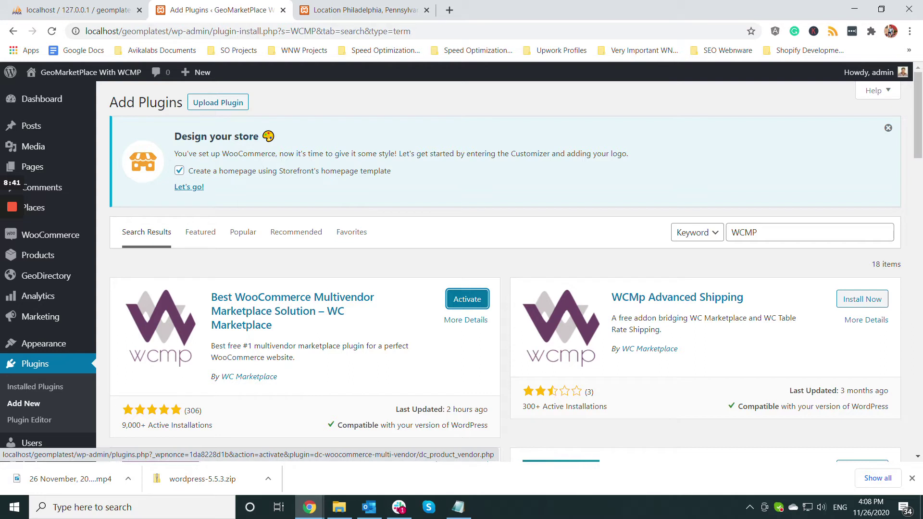
pyautogui.click(467, 299)
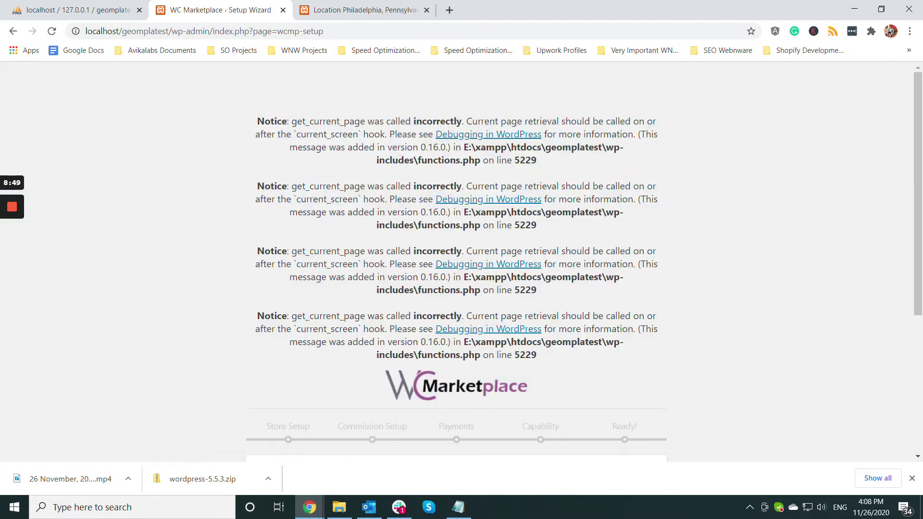
# - Start the WC Marketplace setup wizard with Let's go!
pyautogui.scroll(-3, 456, 265)
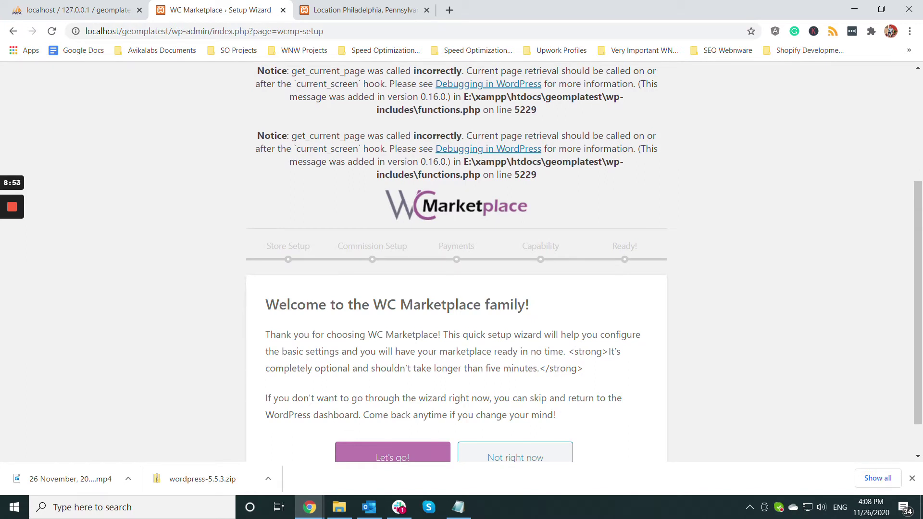
pyautogui.scroll(4, 461, 262)
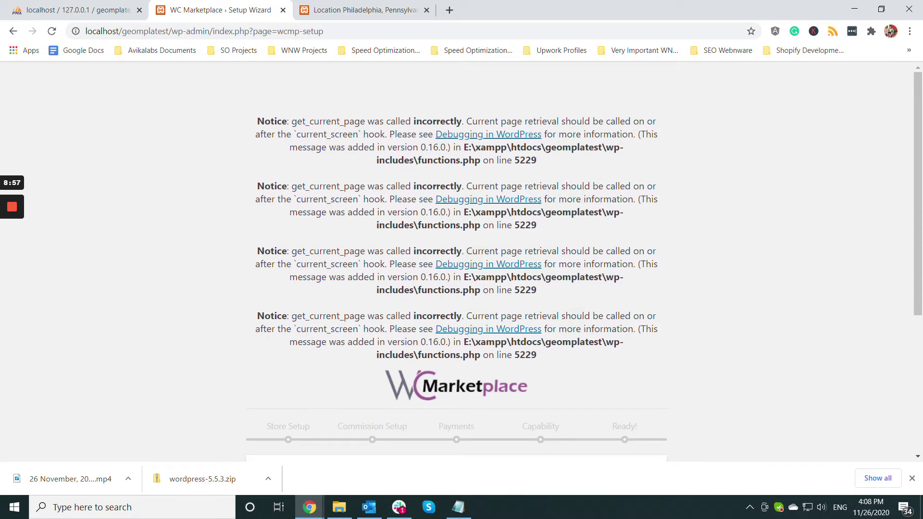
pyautogui.scroll(-5, 456, 262)
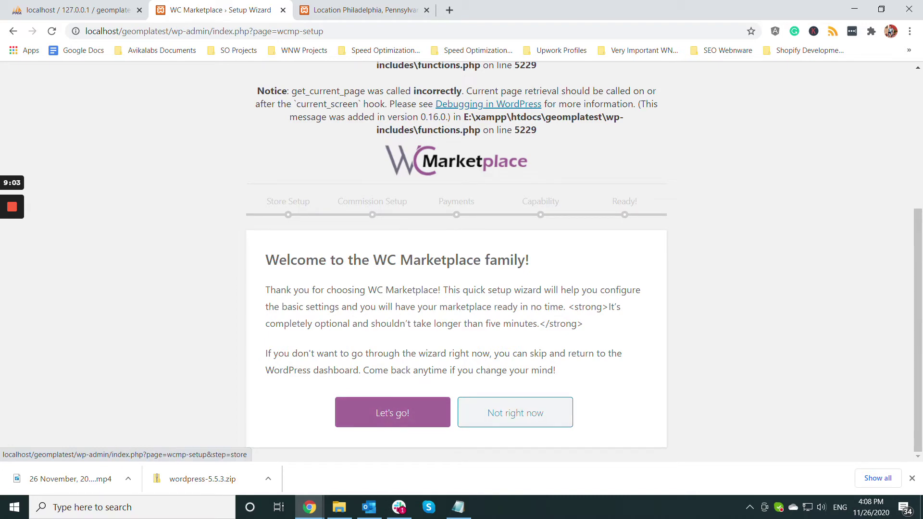
pyautogui.click(399, 412)
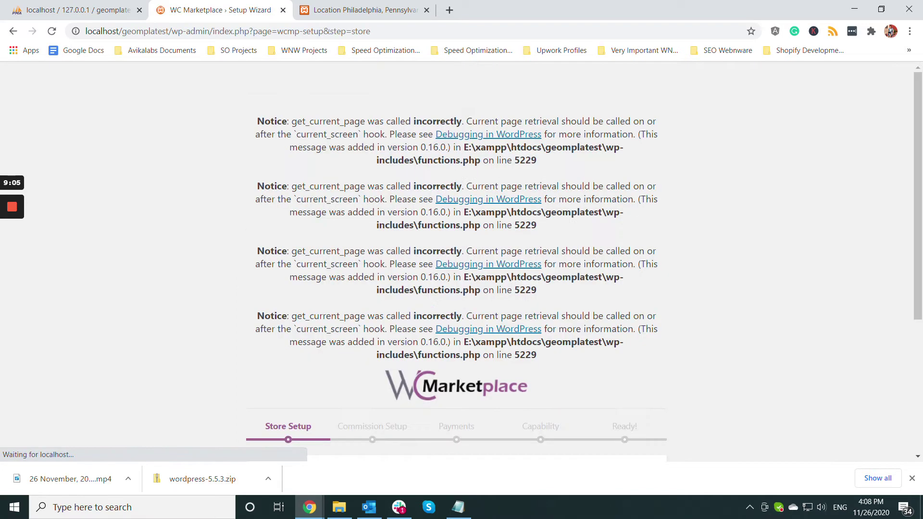
# - Show the site's wp-content\uploads folder in File Explorer
pyautogui.scroll(-4, 457, 288)
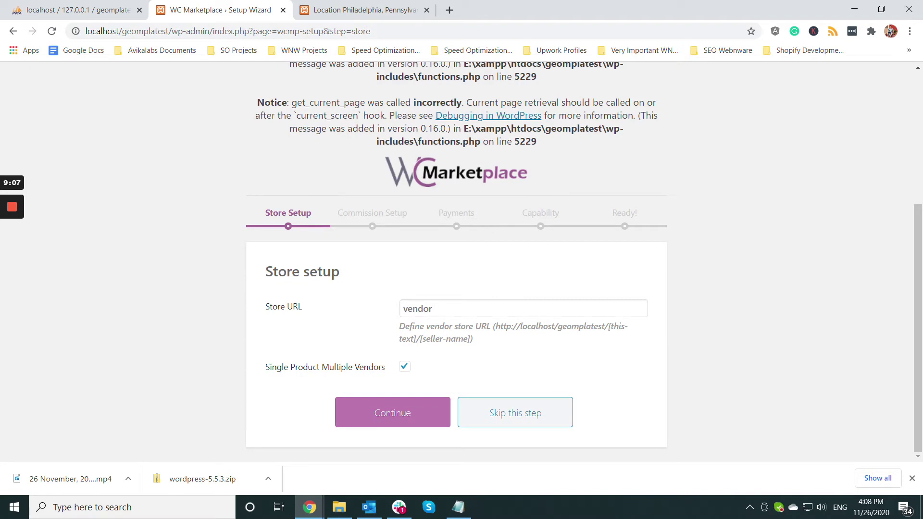
pyautogui.scroll(4, 456, 259)
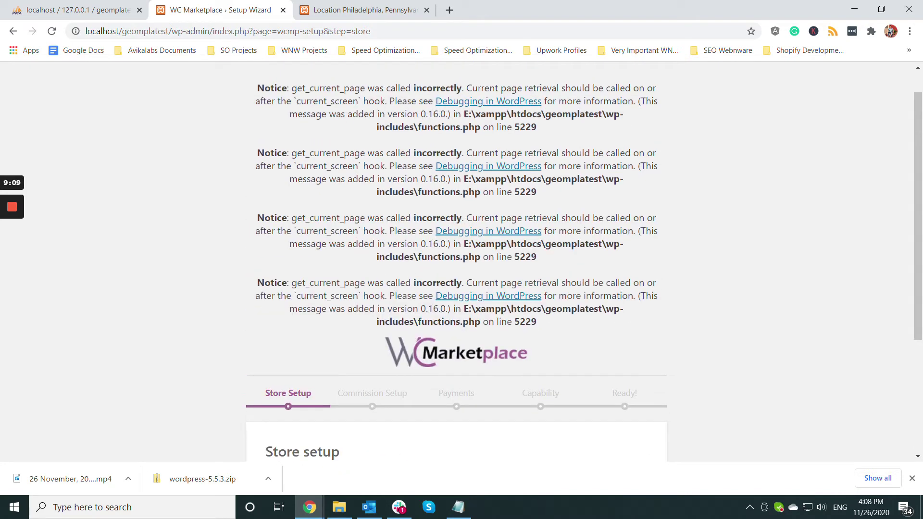
pyautogui.click(339, 507)
pyautogui.click(268, 218)
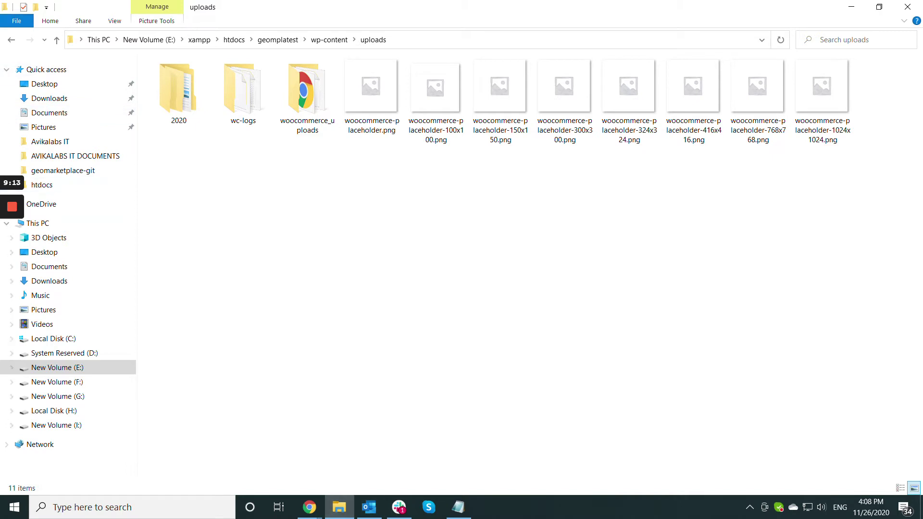
# - Go up to the geomplatest folder and open it with Visual Studio Code
pyautogui.hotkey('alt', 'Left')
pyautogui.hotkey('alt', 'Left')
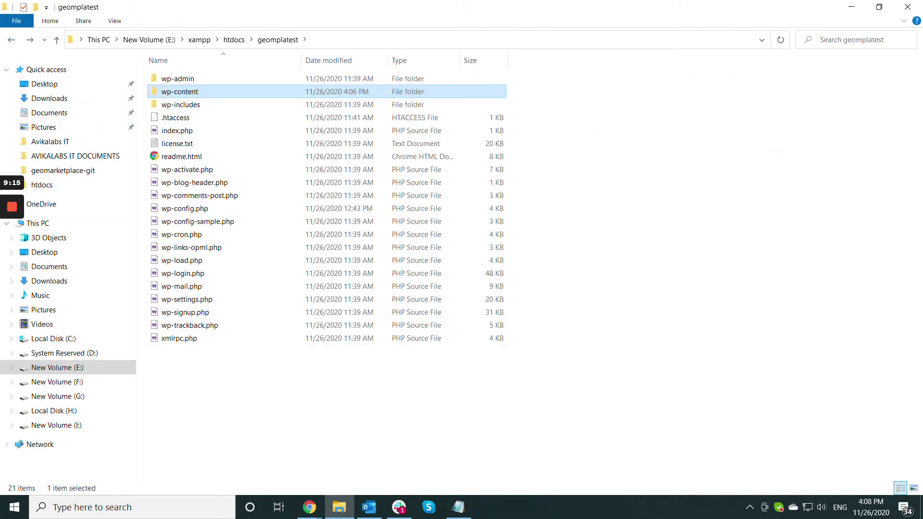
pyautogui.rightClick(195, 379)
pyautogui.click(256, 312)
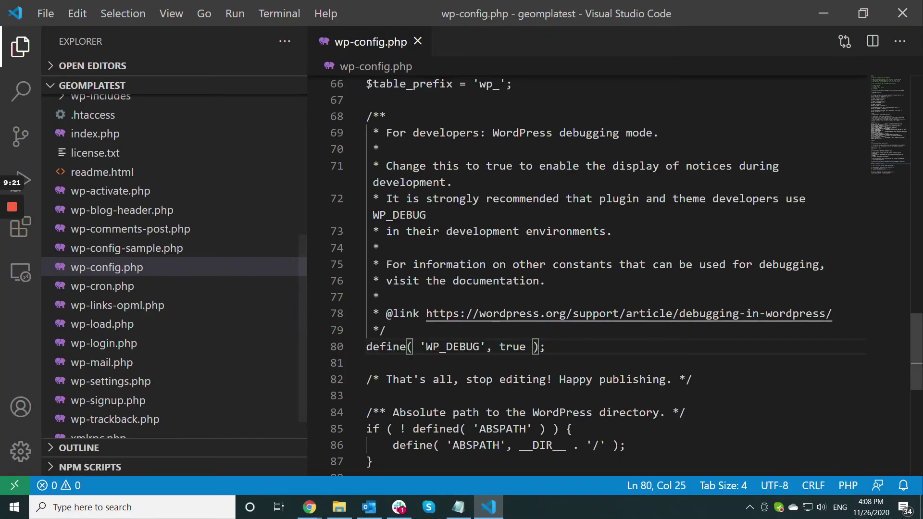
# - Change WP_DEBUG from true to false on line 80, save, and return to the Setup Wizard
pyautogui.doubleClick(511, 347)
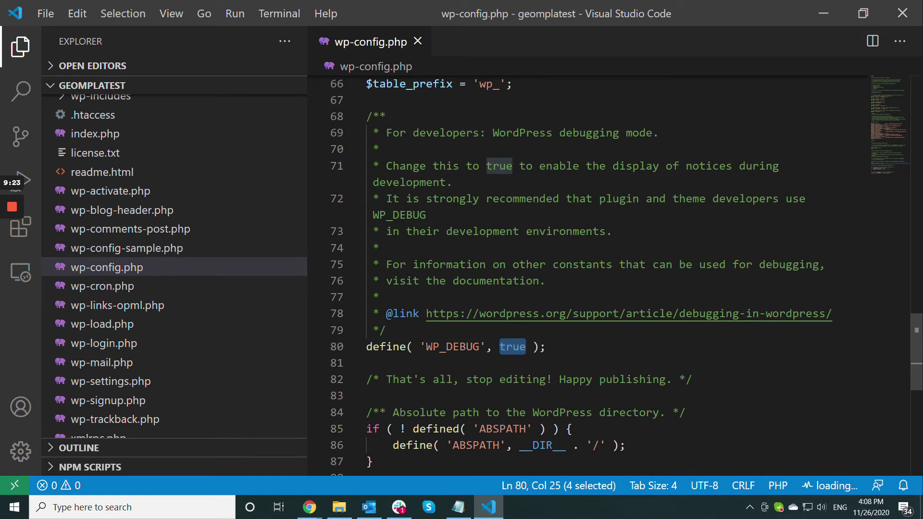
pyautogui.write('false')
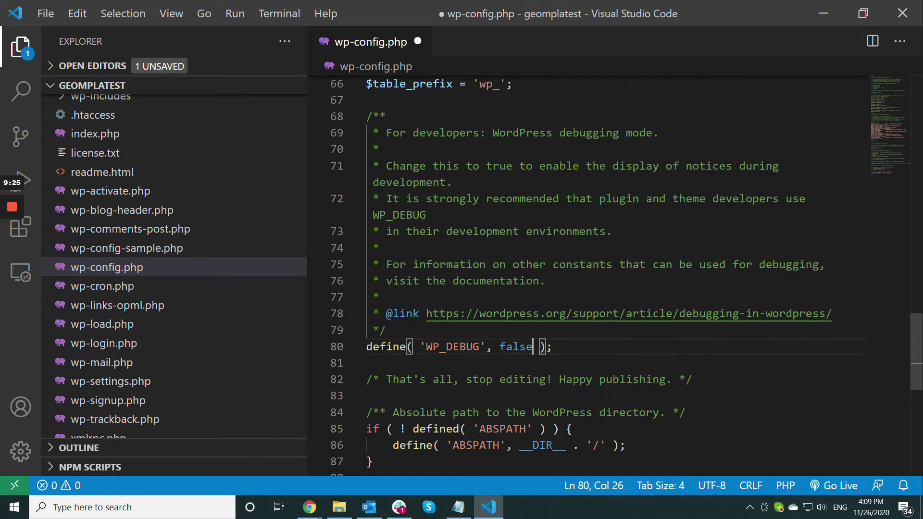
pyautogui.click(639, 327)
pyautogui.hotkey('ctrl', 's')
pyautogui.moveTo(310, 507)
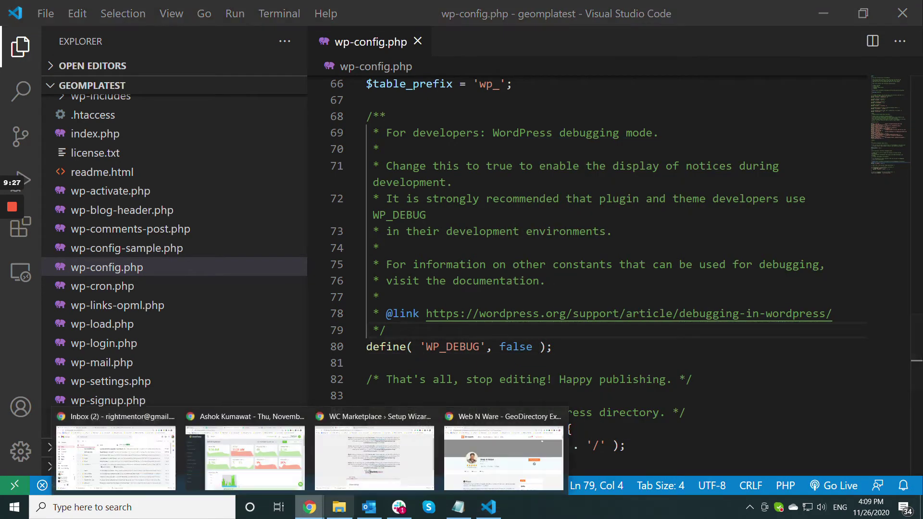
pyautogui.click(374, 456)
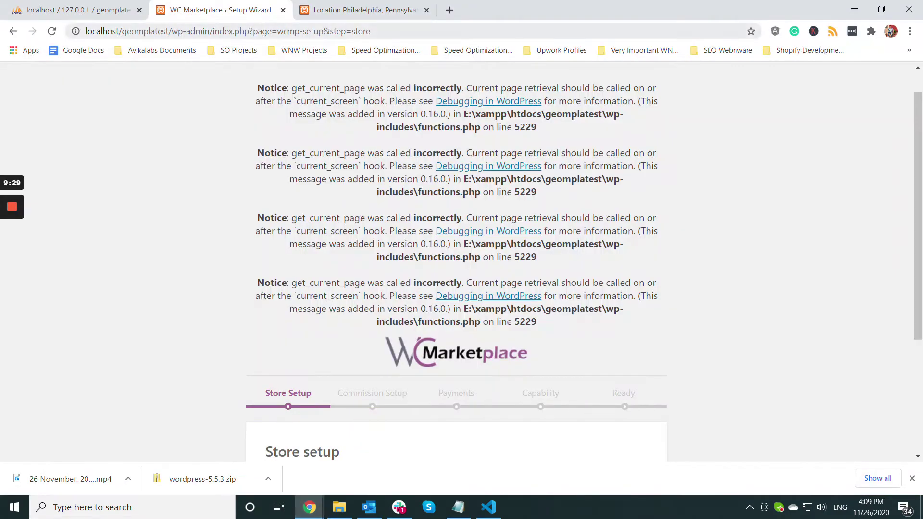
# - Reload the wizard page and accept the default Store Setup
pyautogui.hotkey('ctrl', 'l')
pyautogui.press('Return')
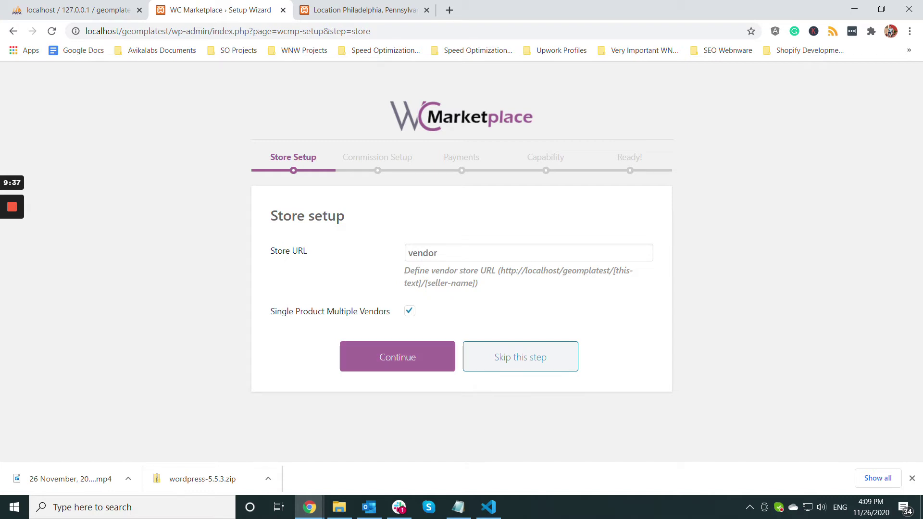
pyautogui.click(397, 357)
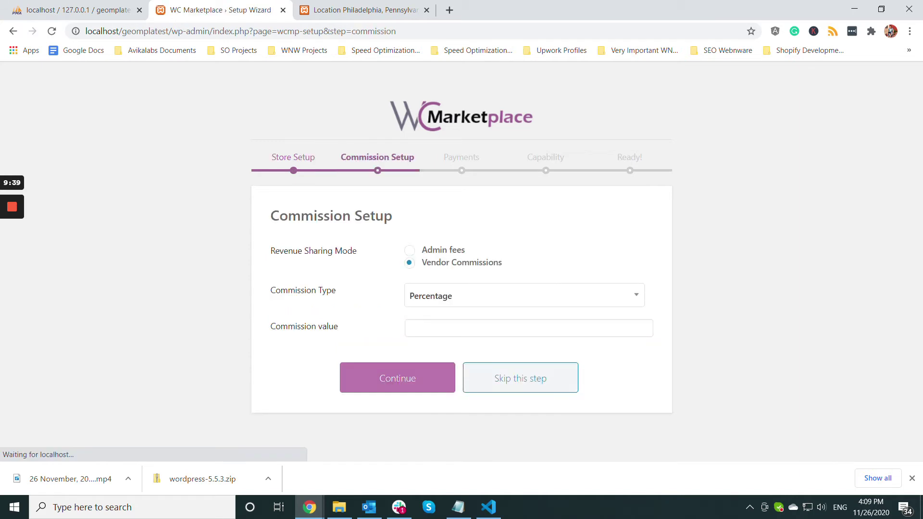
# - Set a 5 percent commission value and continue past Payments without a payment method
pyautogui.click(428, 327)
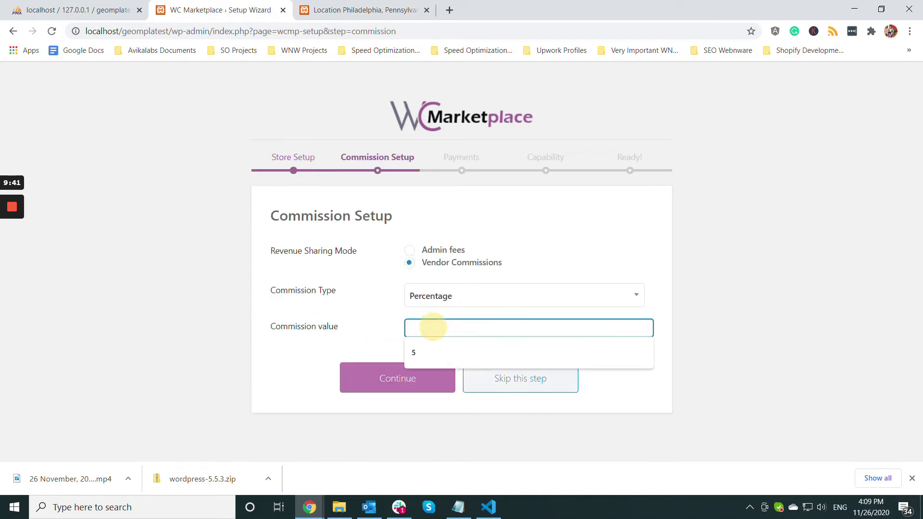
pyautogui.write('5')
pyautogui.click(397, 377)
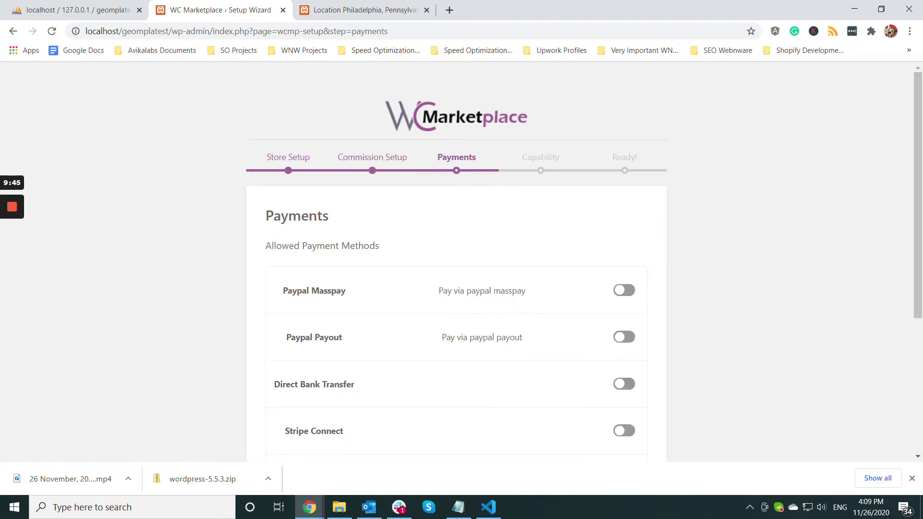
pyautogui.scroll(-3, 461, 298)
pyautogui.scroll(-2, 461, 298)
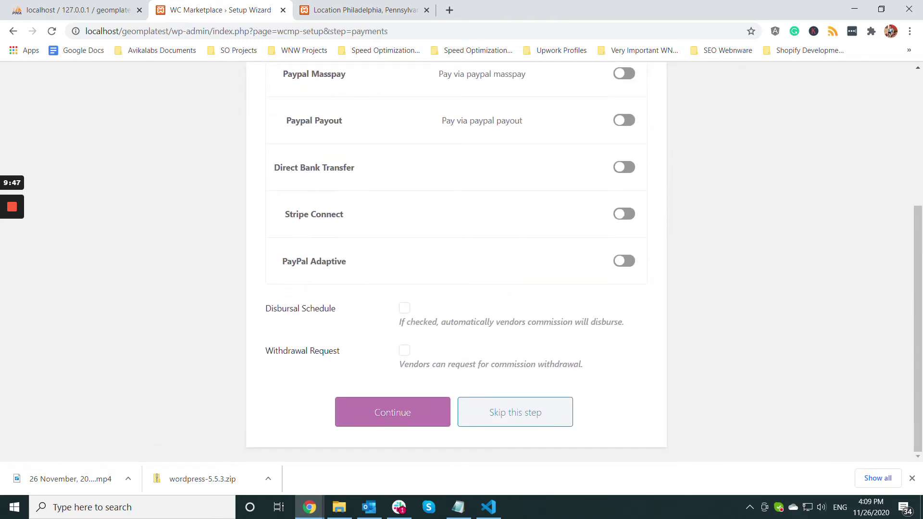
pyautogui.click(393, 412)
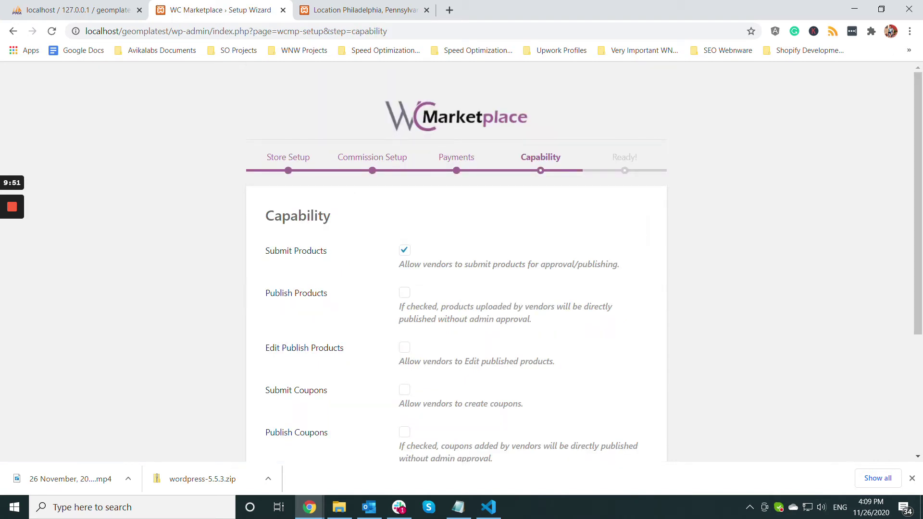
# - Tick Edit Publish Products on the Capability step and continue to the 'Yay! All done!' page
pyautogui.scroll(-2, 457, 265)
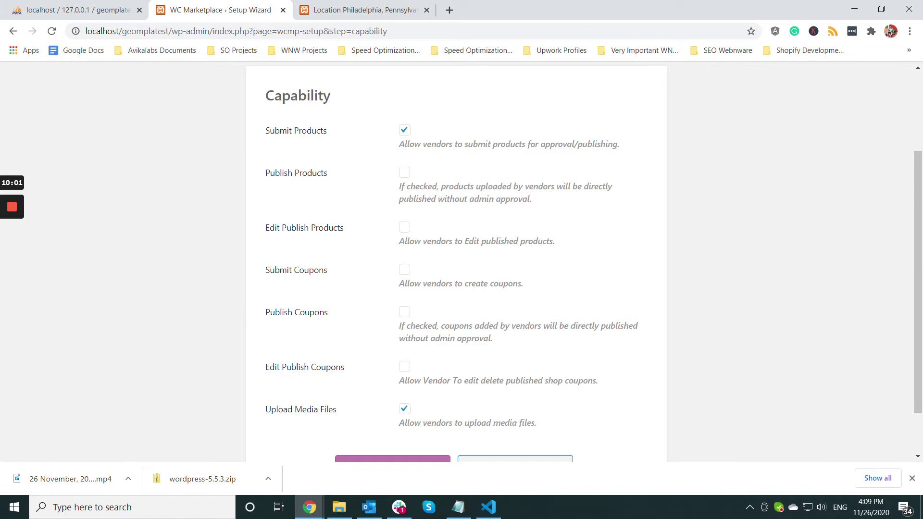
pyautogui.click(404, 227)
pyautogui.scroll(-1, 456, 264)
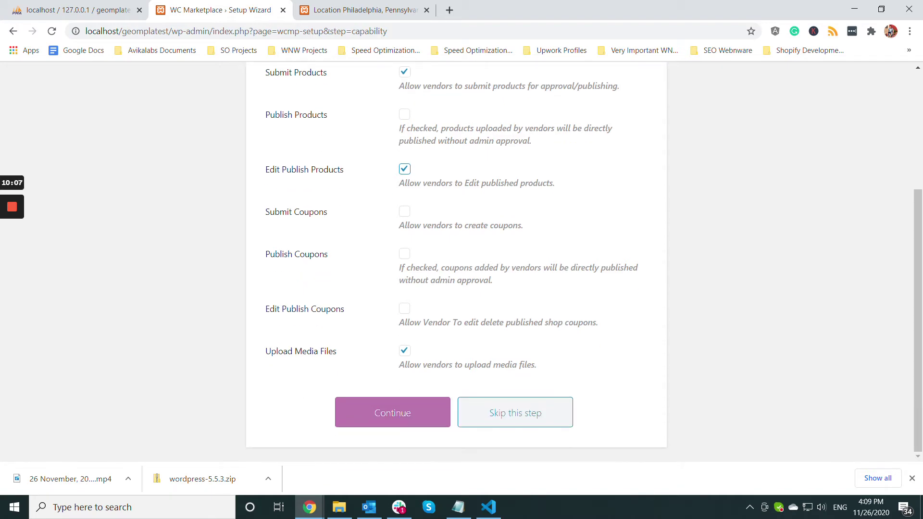
pyautogui.scroll(2, 457, 264)
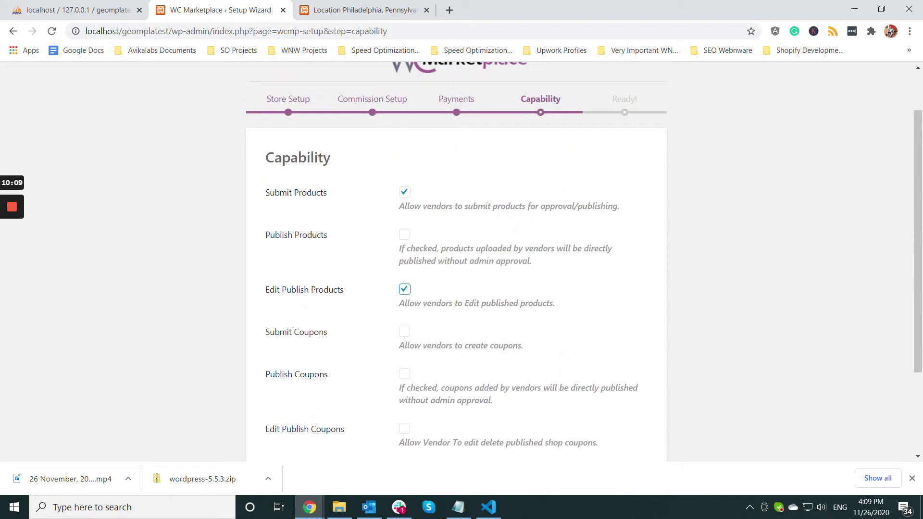
pyautogui.scroll(-2, 456, 264)
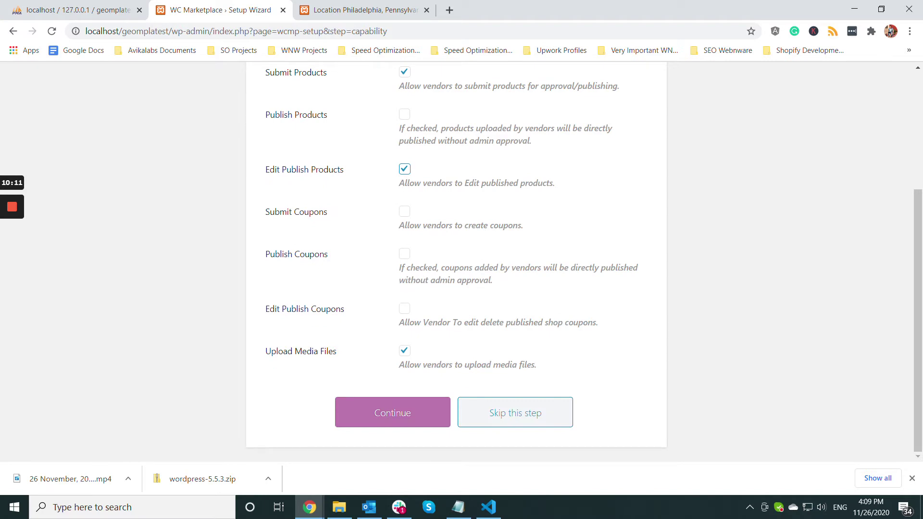
pyautogui.scroll(2, 456, 264)
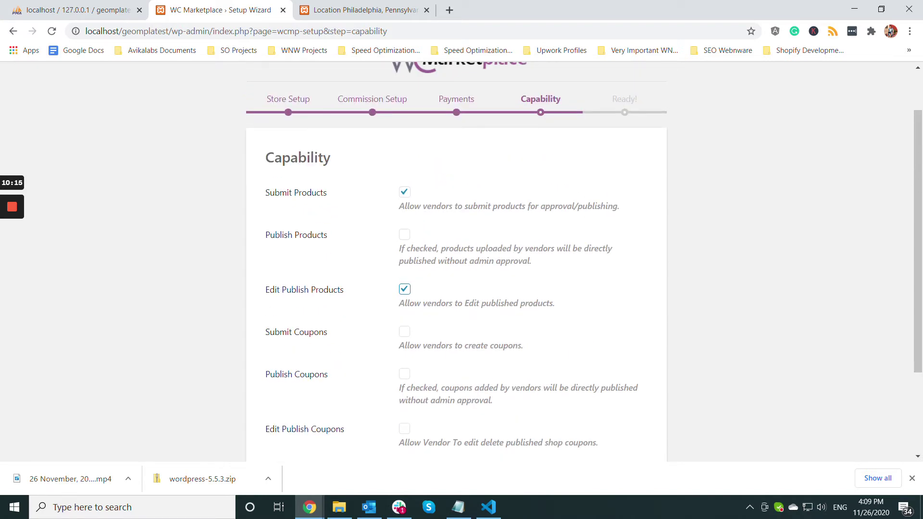
pyautogui.scroll(-2, 456, 265)
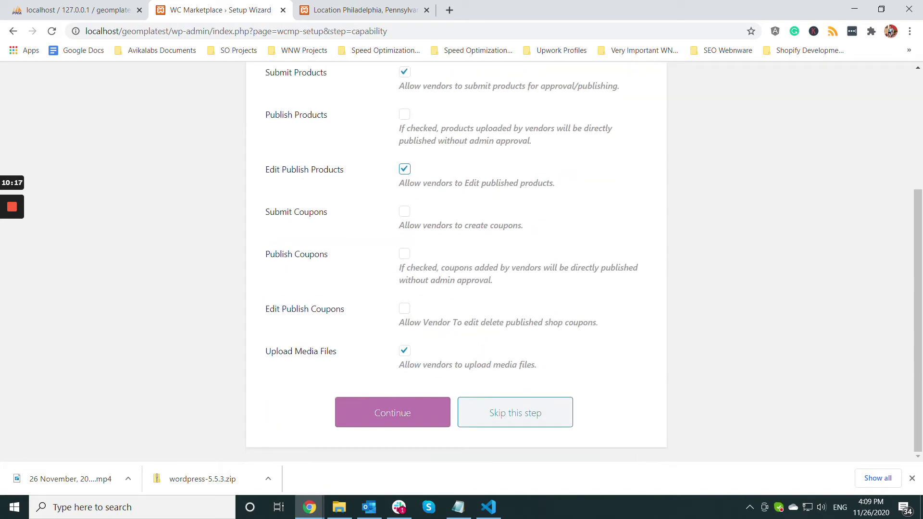
pyautogui.scroll(2, 457, 265)
pyautogui.scroll(-2, 457, 264)
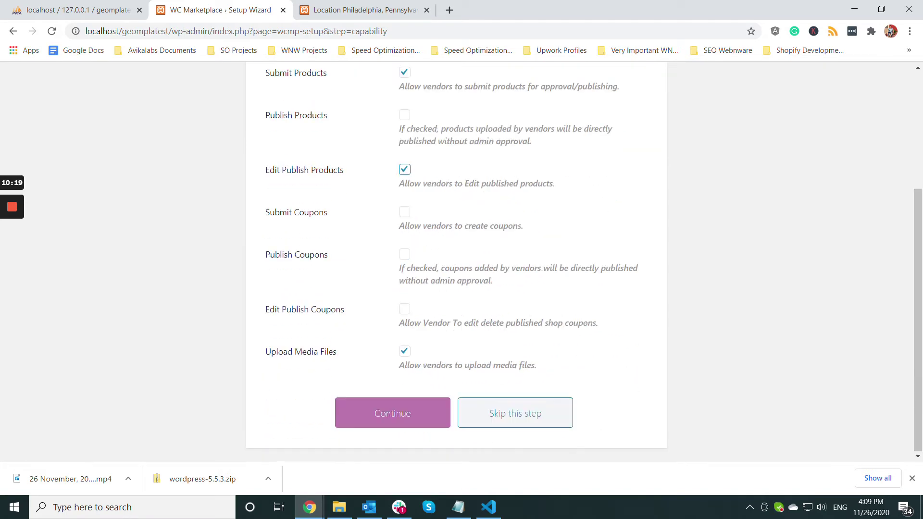
pyautogui.click(393, 412)
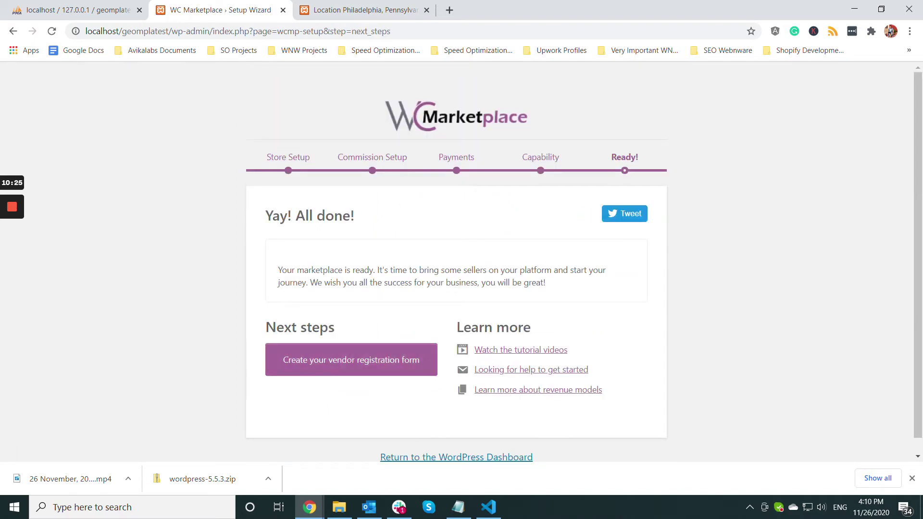
# - Return to the WordPress Dashboard, then bring the Location Philadelphia tab to the front
pyautogui.click(452, 457)
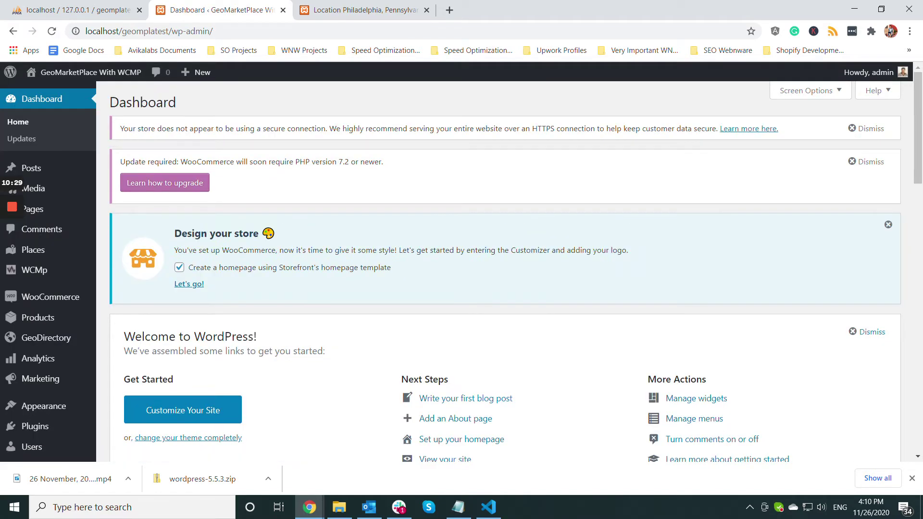
pyautogui.scroll(-4, 505, 269)
pyautogui.scroll(4, 504, 269)
pyautogui.click(366, 10)
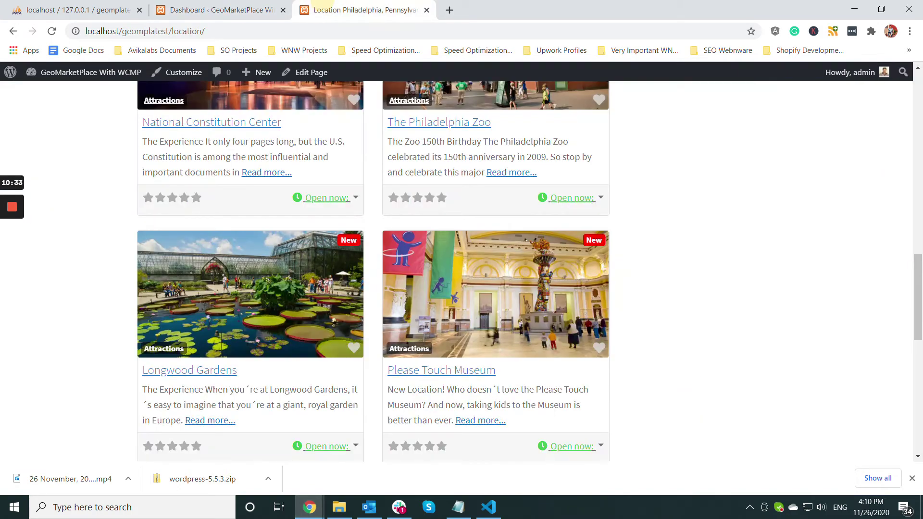
# - Reload the Location page and view the new Vendor Registration page
pyautogui.scroll(5, 372, 269)
pyautogui.scroll(10, 373, 270)
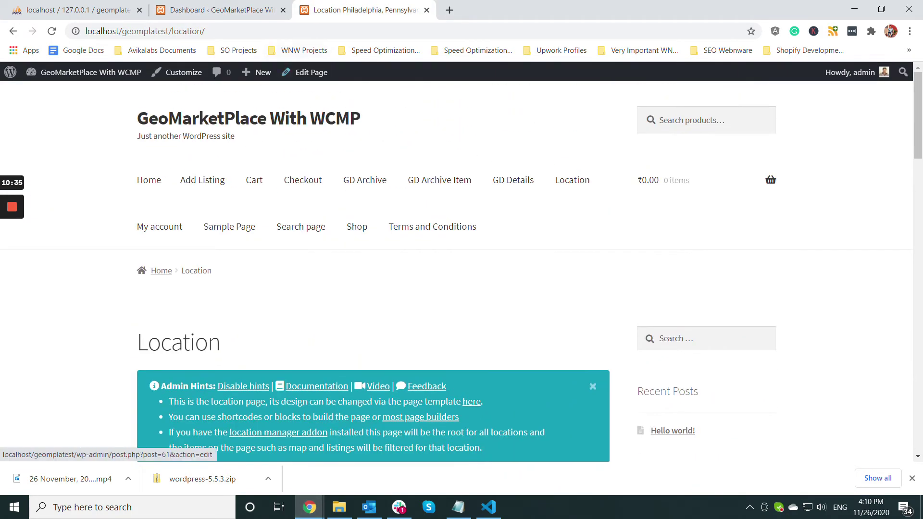
pyautogui.click(300, 31)
pyautogui.press('Return')
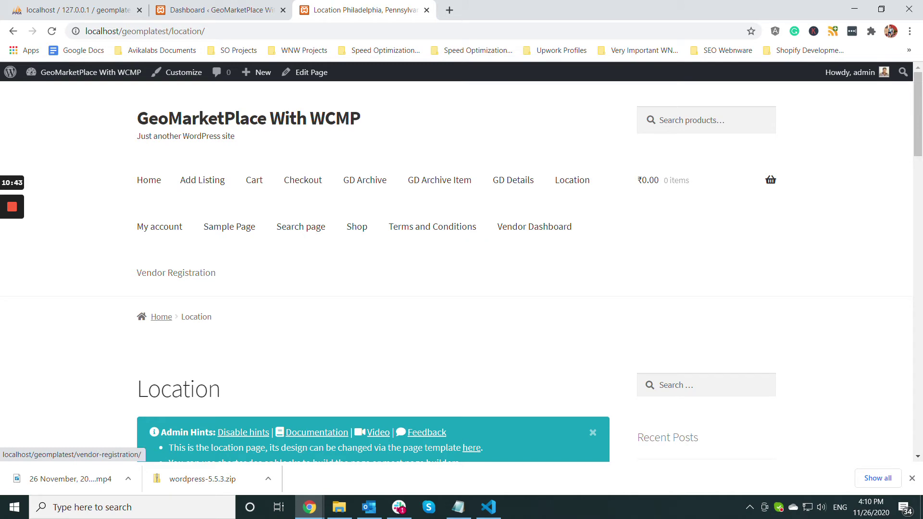
pyautogui.click(176, 271)
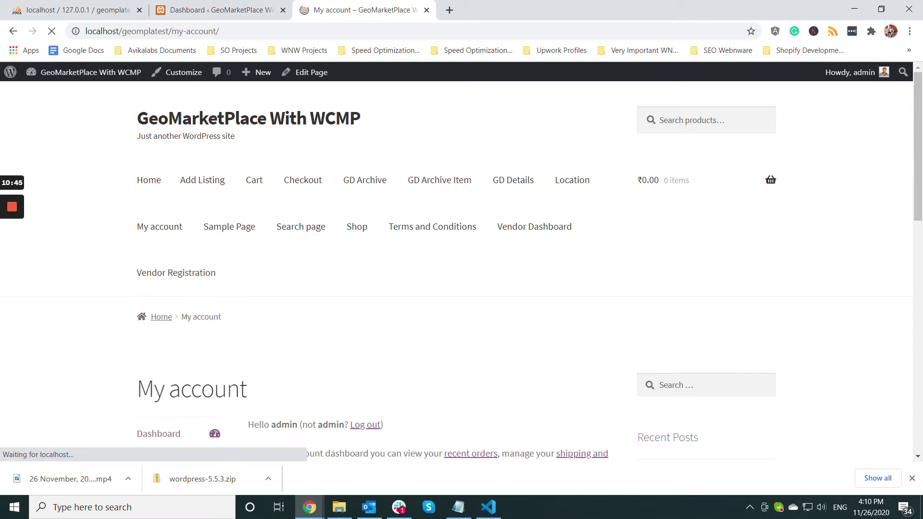
pyautogui.scroll(-3, 461, 269)
pyautogui.scroll(2, 178, 214)
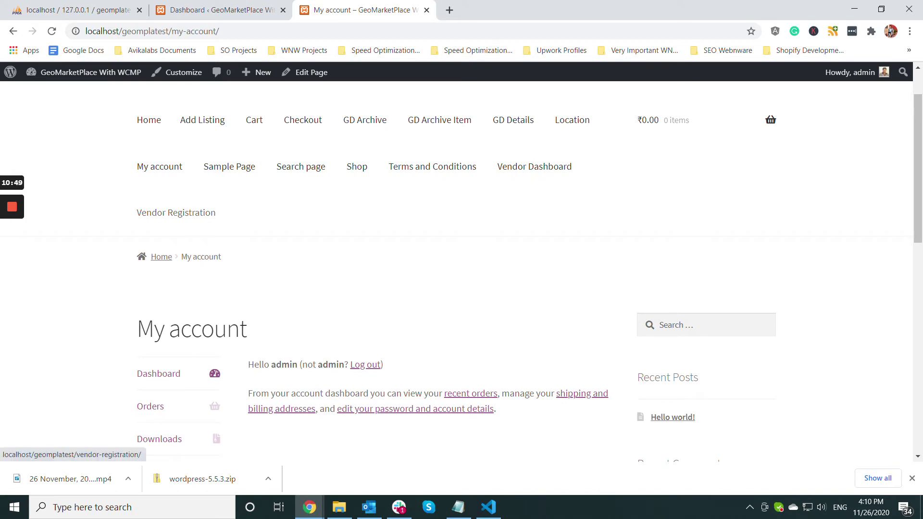
pyautogui.scroll(-2, 176, 212)
pyautogui.scroll(2, 175, 213)
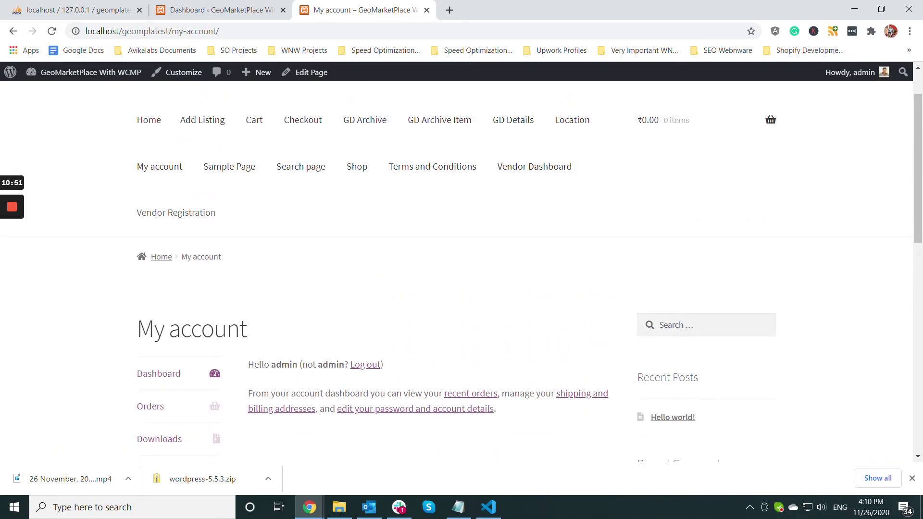
# - In the admin Dashboard tab, go to Appearance > Menus
pyautogui.click(226, 9)
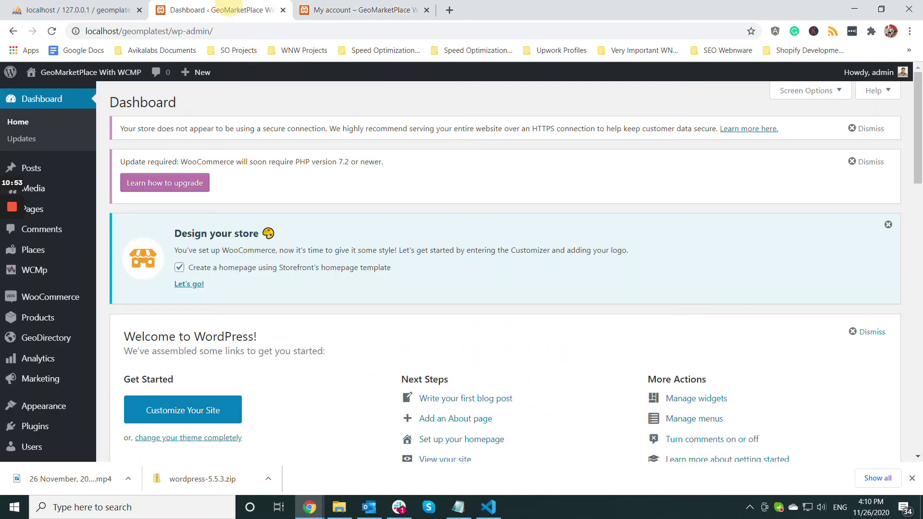
pyautogui.scroll(-3, 48, 298)
pyautogui.moveTo(48, 383)
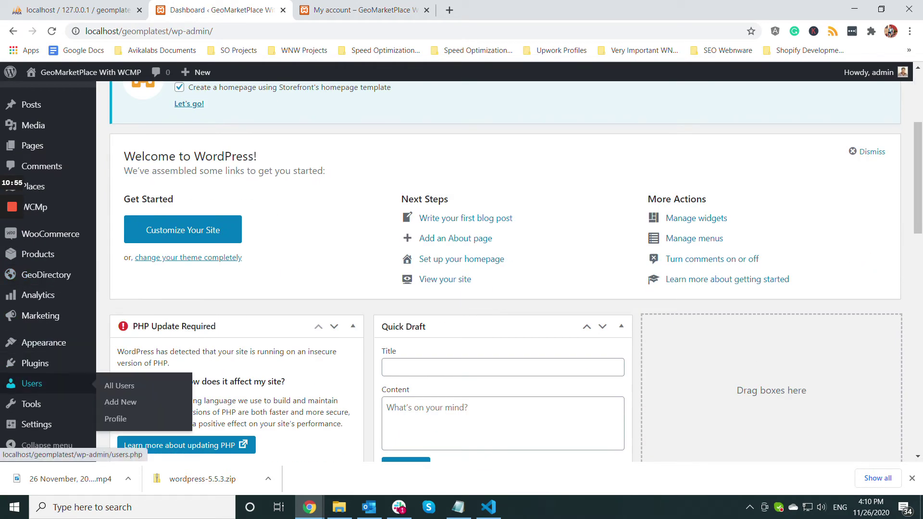
pyautogui.moveTo(48, 342)
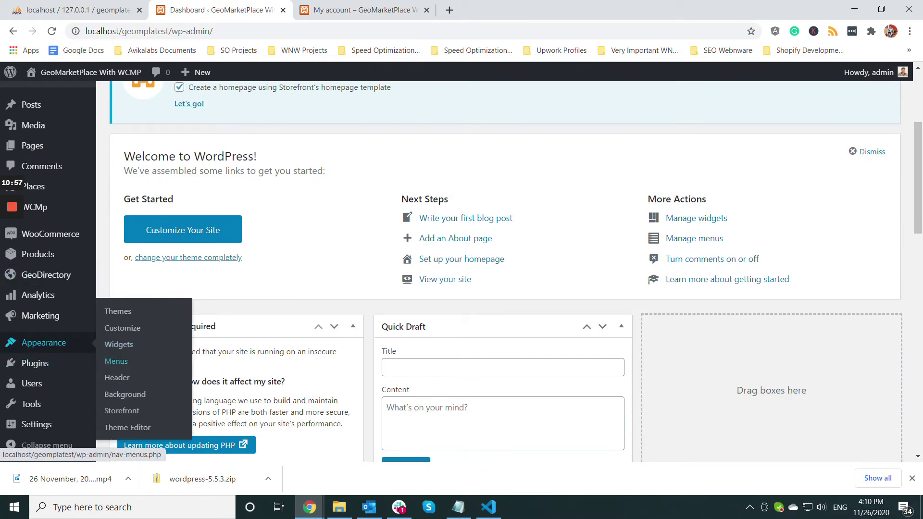
pyautogui.click(116, 361)
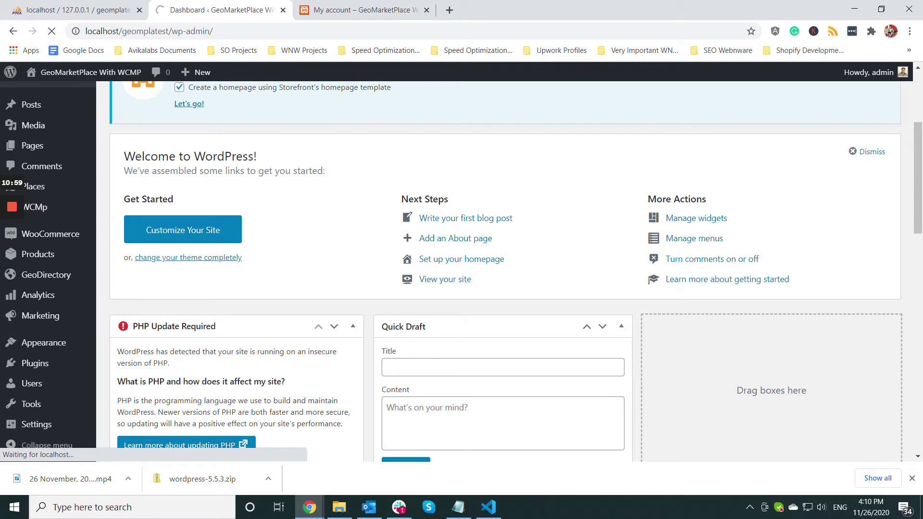
# - Compare the storefront My account page with the Menus admin page
pyautogui.scroll(-3, 505, 269)
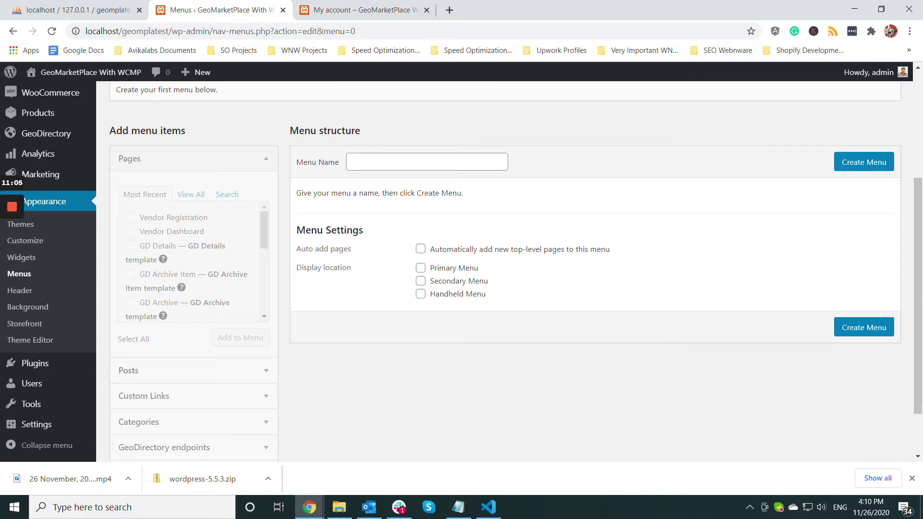
pyautogui.scroll(-2, 504, 269)
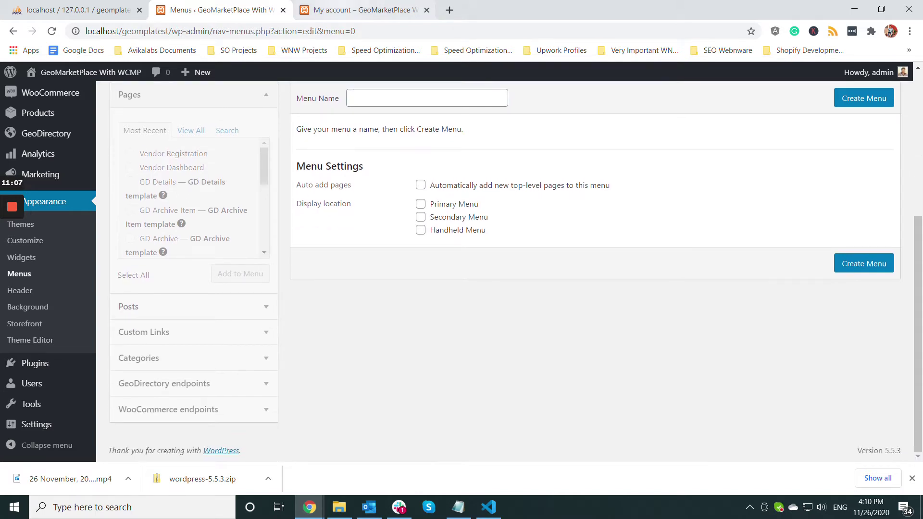
pyautogui.hotkey('ctrl', 'Tab')
pyautogui.scroll(2, 461, 269)
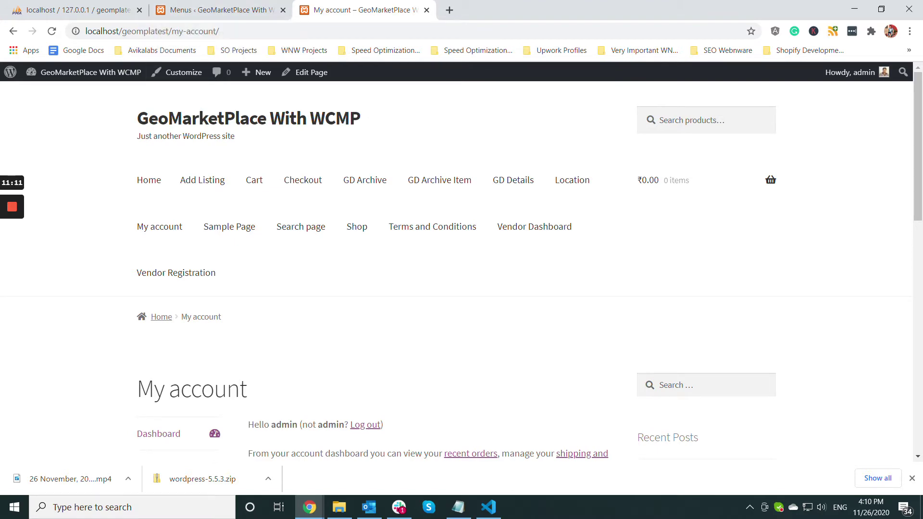
pyautogui.hotkey('ctrl', 'shift', 'Tab')
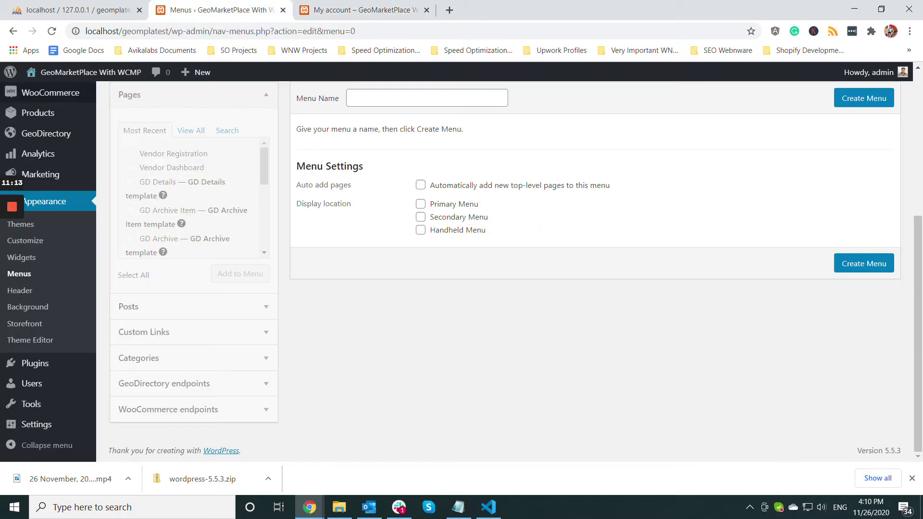
pyautogui.scroll(5, 504, 269)
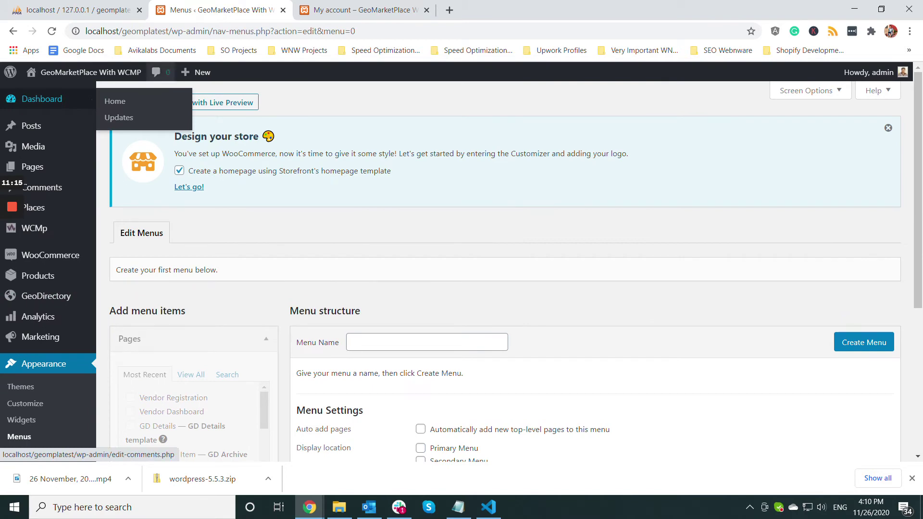
pyautogui.hotkey('ctrl', 'Tab')
pyautogui.hotkey('ctrl', 'shift', 'Tab')
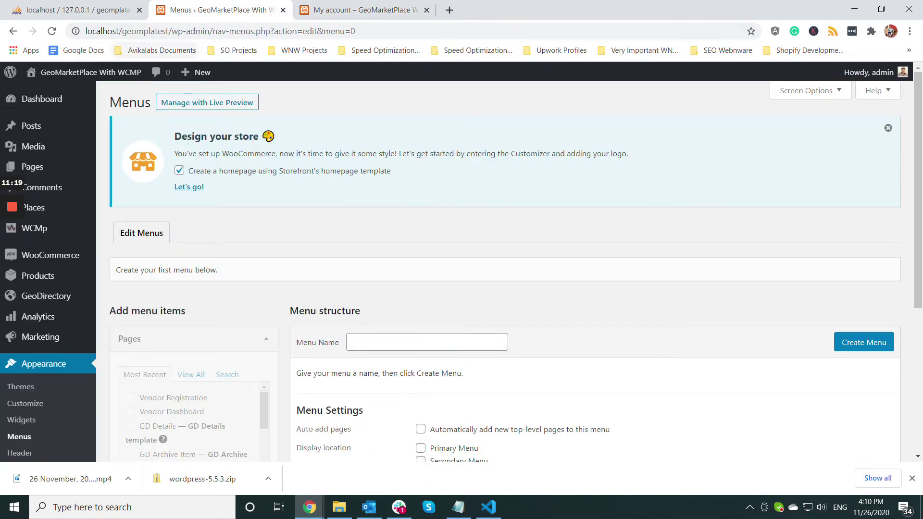
# - Copy the local site address and paste it into a new incognito window
pyautogui.click(164, 31)
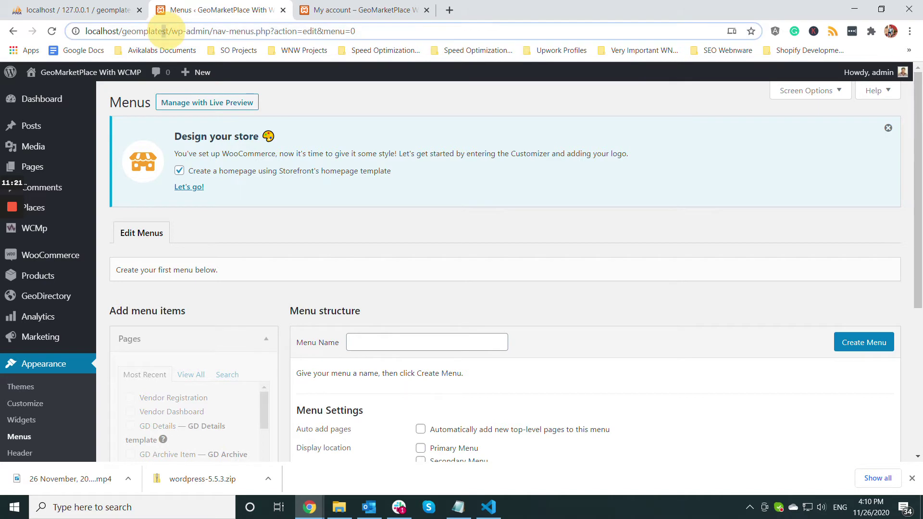
pyautogui.moveTo(168, 31); pyautogui.dragTo(68, 32)
pyautogui.hotkey('ctrl', 'c')
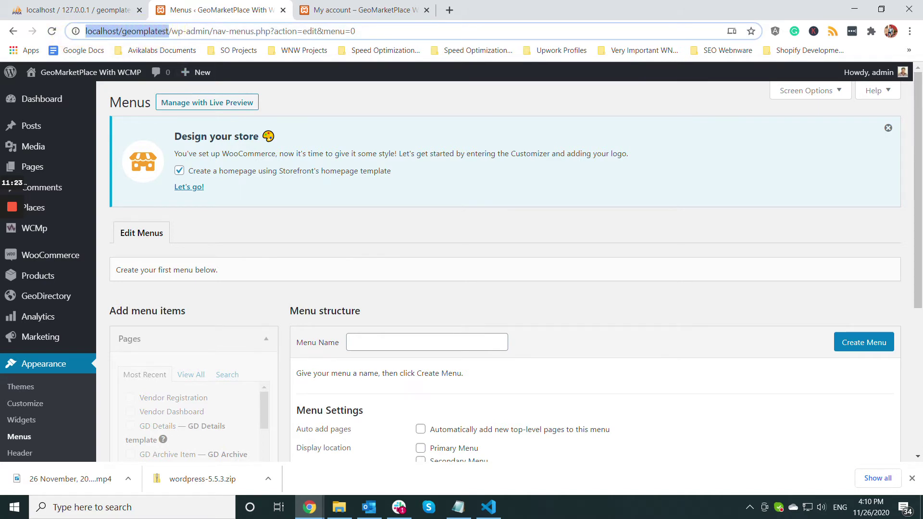
pyautogui.click(910, 31)
pyautogui.click(817, 77)
pyautogui.hotkey('ctrl', 'v')
# - Load the site in incognito and open Vendor Registration, which says 'Signup has been disabled.'
pyautogui.press('Return')
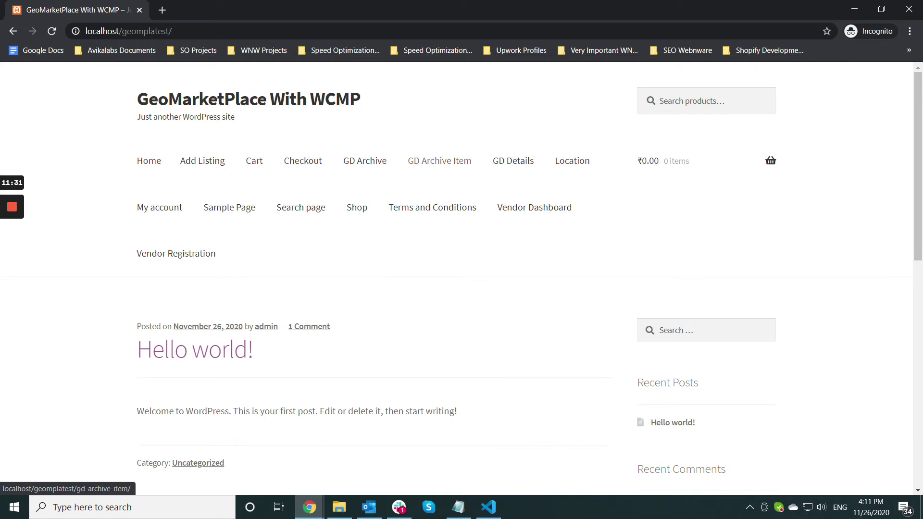
pyautogui.scroll(-3, 456, 289)
pyautogui.scroll(3, 456, 288)
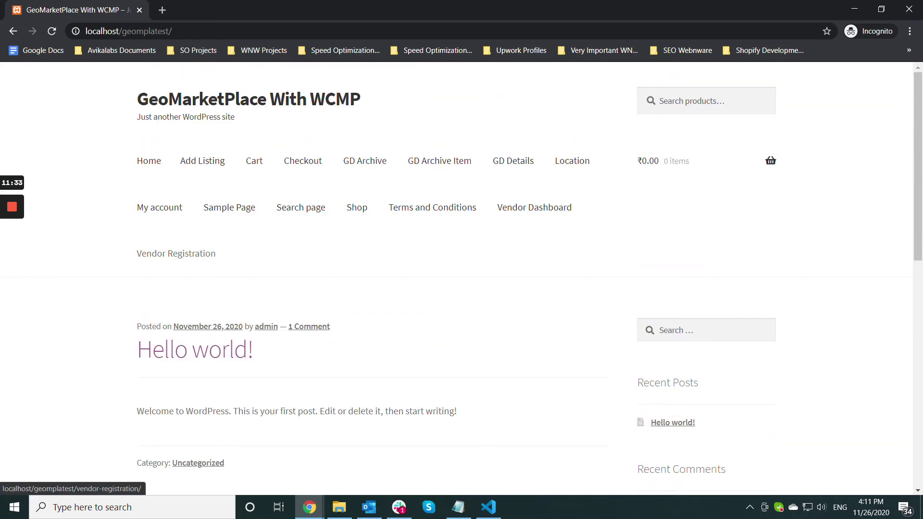
pyautogui.click(176, 254)
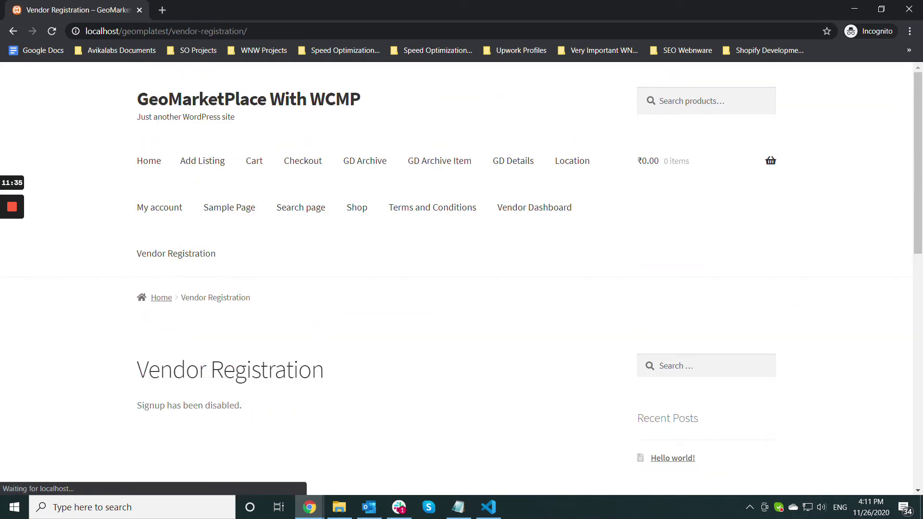
pyautogui.scroll(-2, 461, 279)
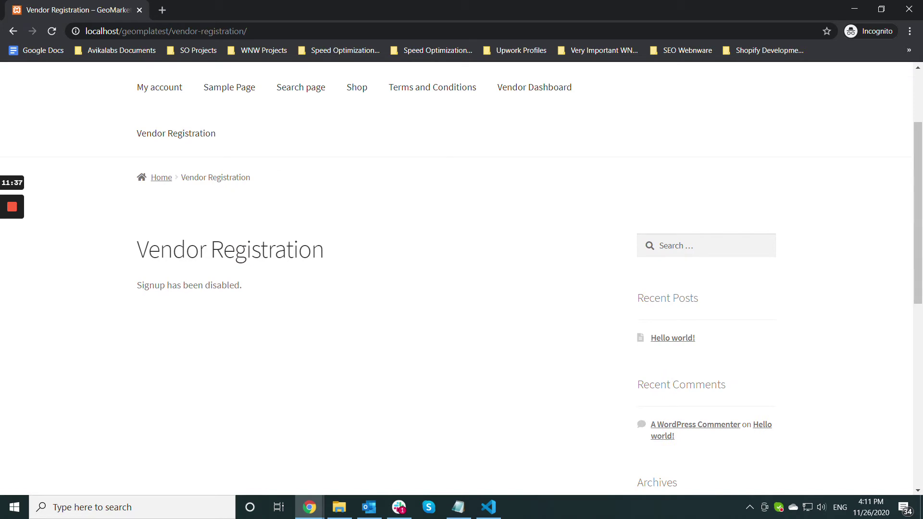
pyautogui.moveTo(259, 284); pyautogui.dragTo(101, 290)
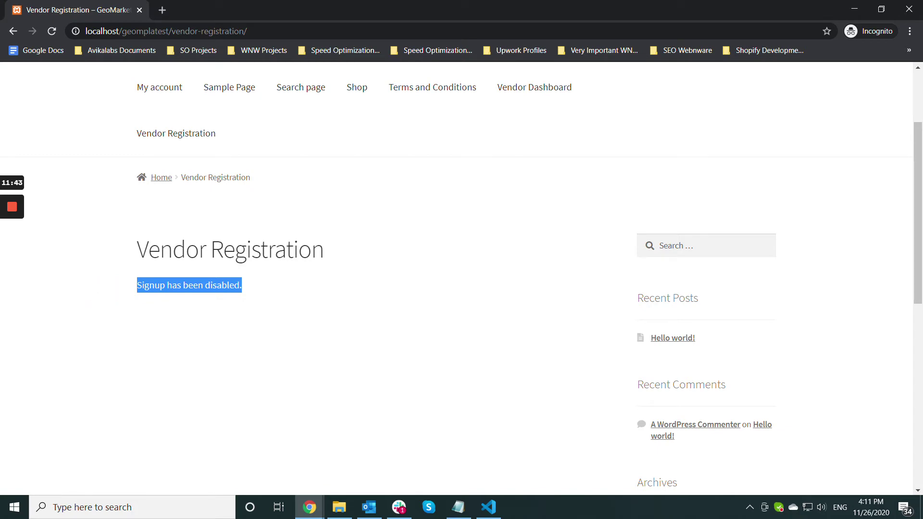
pyautogui.click(310, 507)
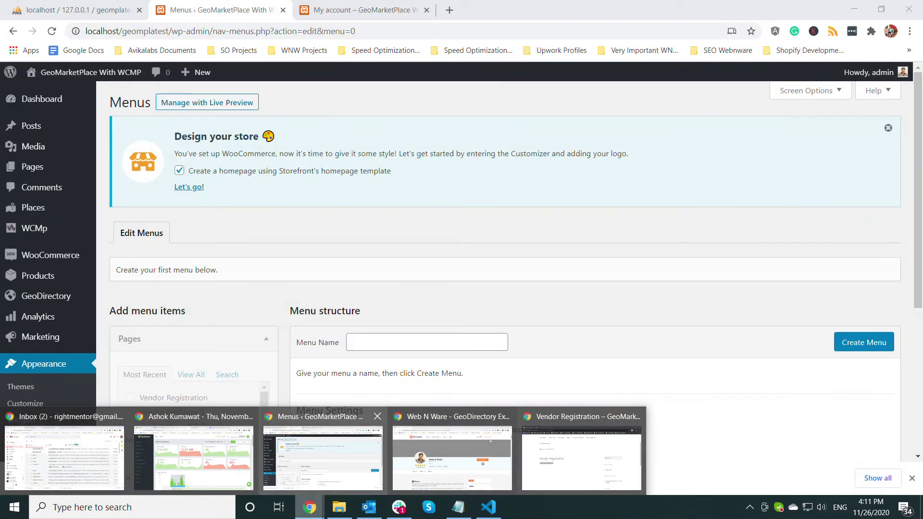
pyautogui.click(323, 456)
# - Tick 'Anyone can register' under Settings > General and save the changes
pyautogui.scroll(-5, 48, 154)
pyautogui.moveTo(48, 154)
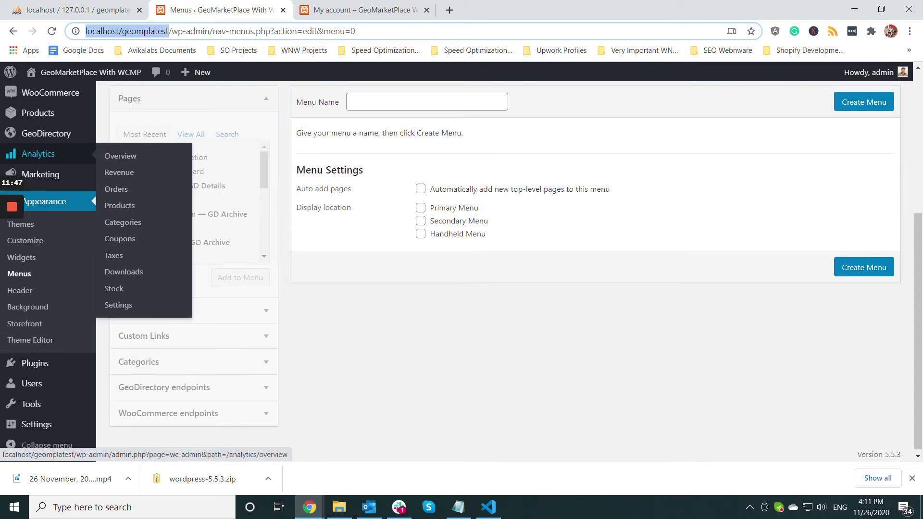
pyautogui.moveTo(35, 363)
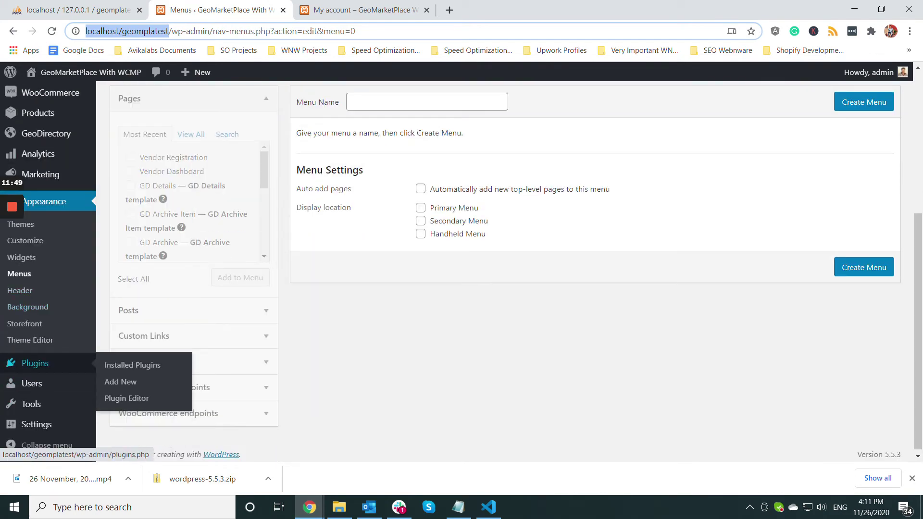
pyautogui.moveTo(36, 424)
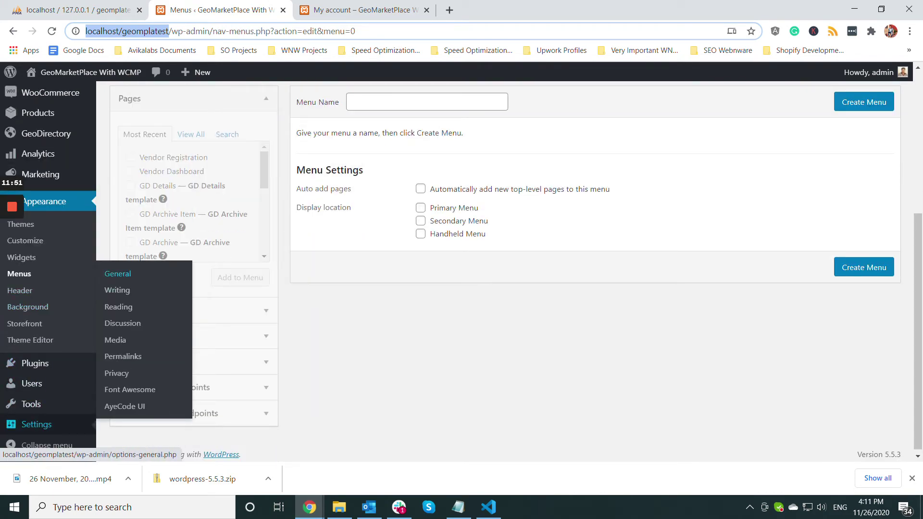
pyautogui.click(121, 274)
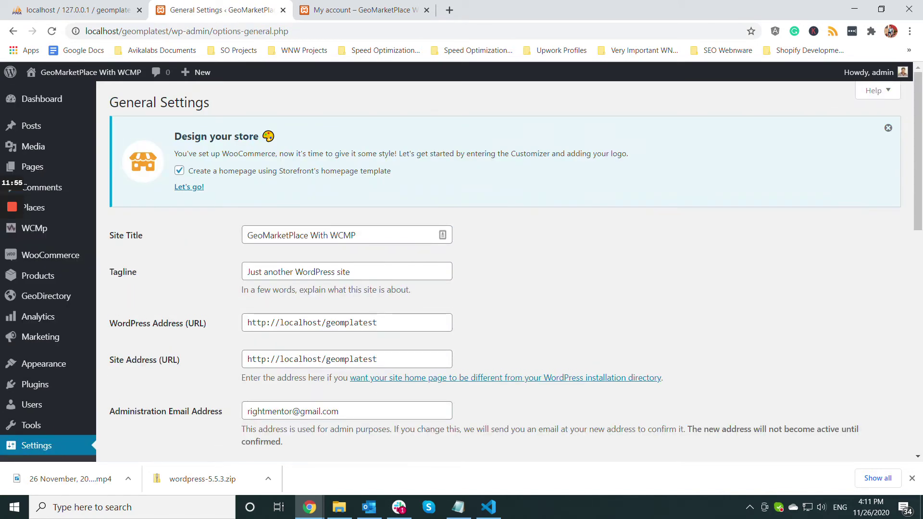
pyautogui.scroll(-6, 505, 264)
pyautogui.scroll(2, 505, 264)
pyautogui.click(246, 233)
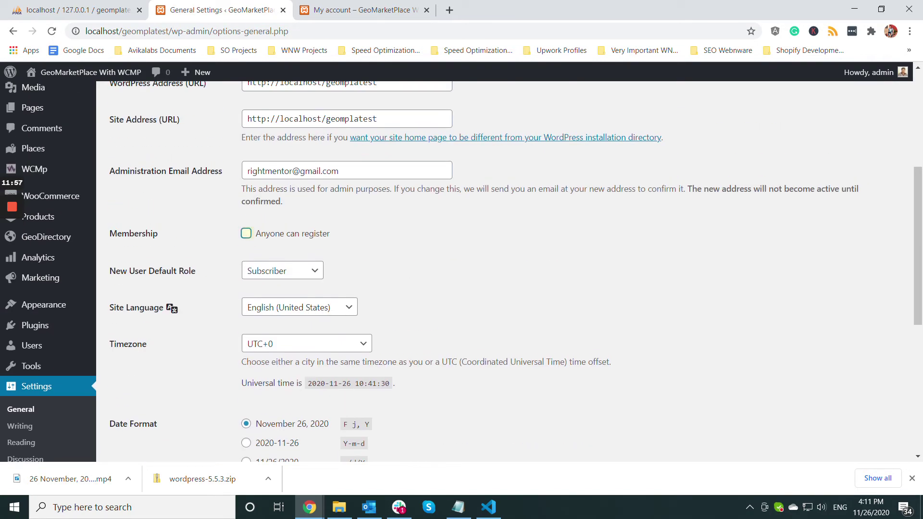
pyautogui.scroll(-6, 457, 290)
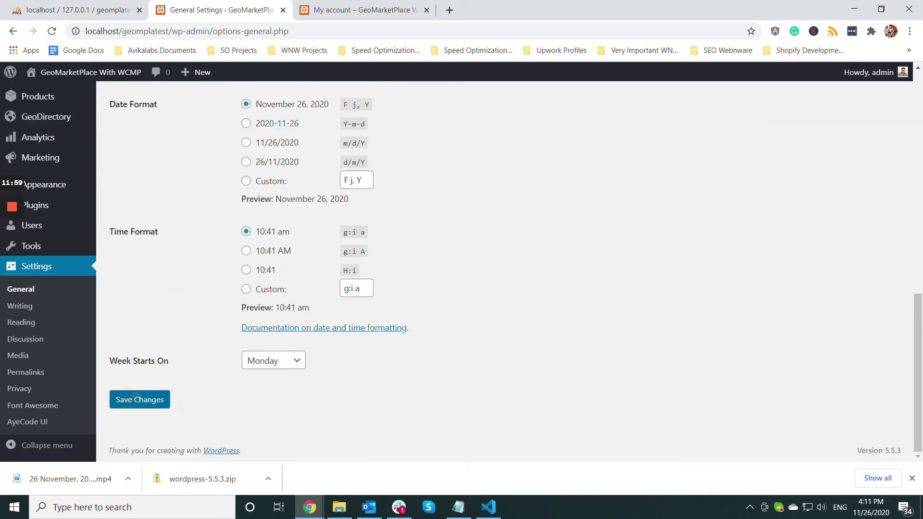
pyautogui.click(139, 399)
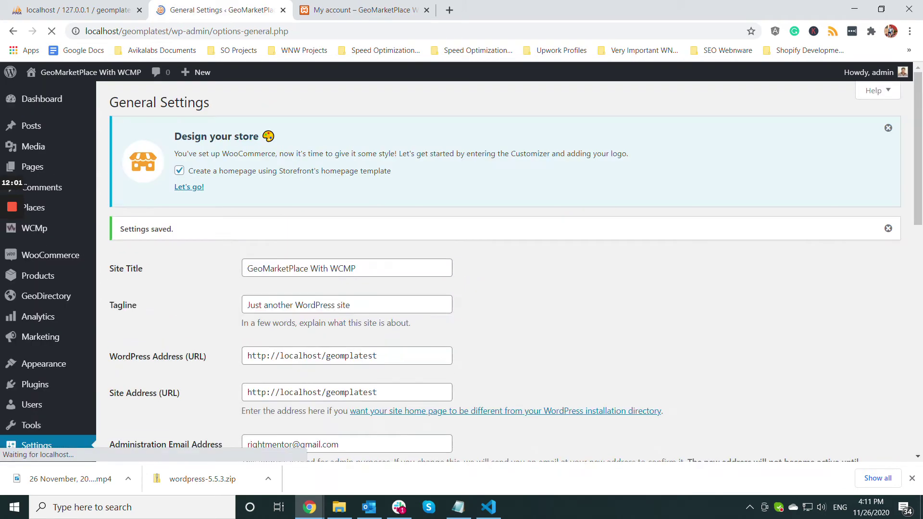
# - Submit the incognito Vendor Registration form with the vendor's email address
pyautogui.moveTo(310, 507)
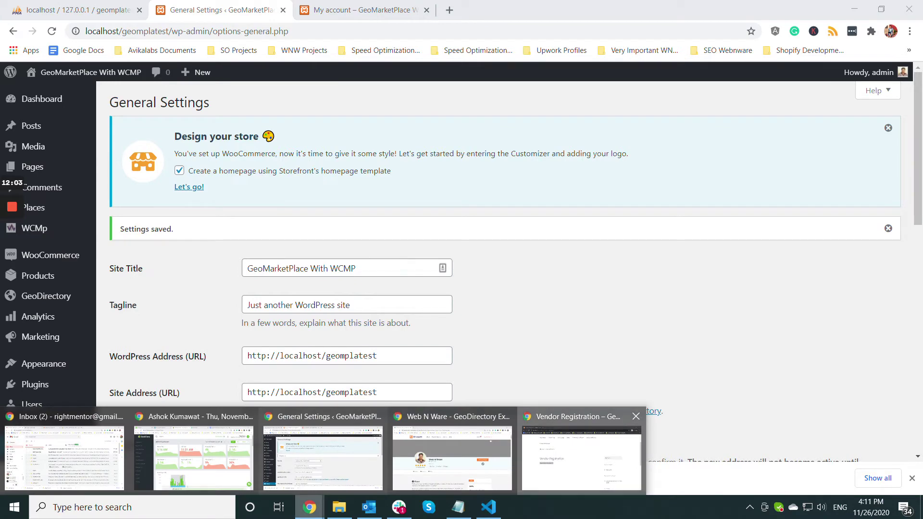
pyautogui.click(581, 456)
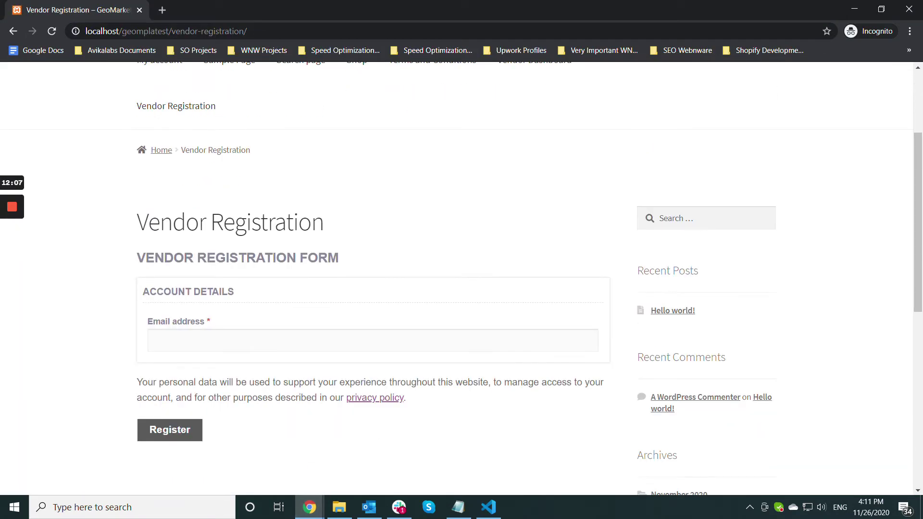
pyautogui.click(204, 341)
pyautogui.click(181, 343)
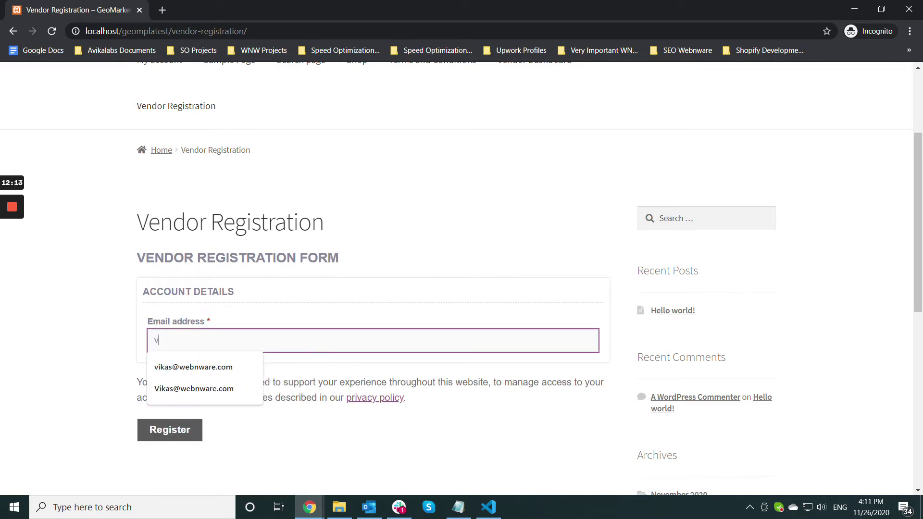
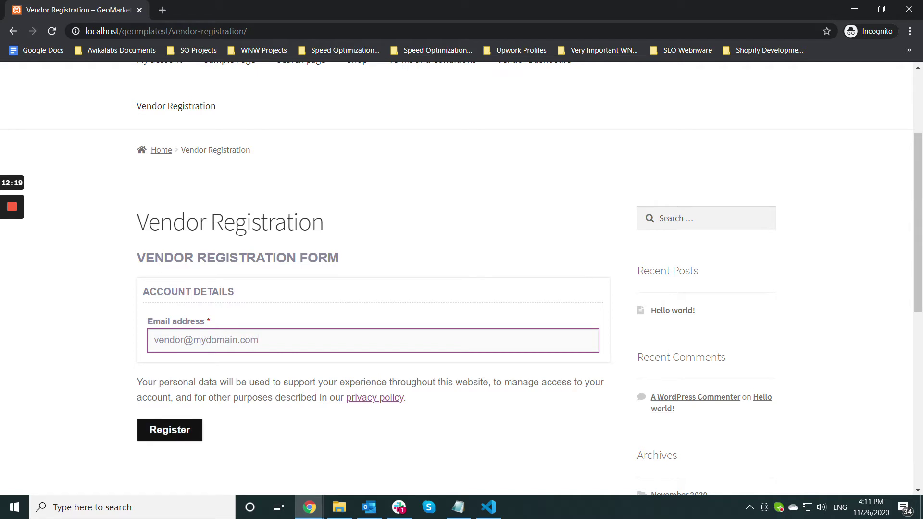
pyautogui.click(177, 426)
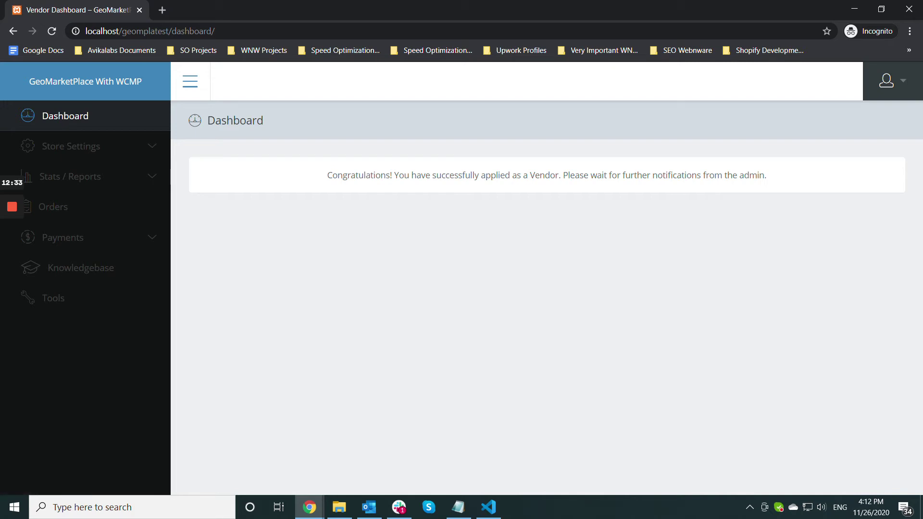
# - Open WCMp > Vendors, edit the pending vendor, and click Approve
pyautogui.moveTo(309, 507)
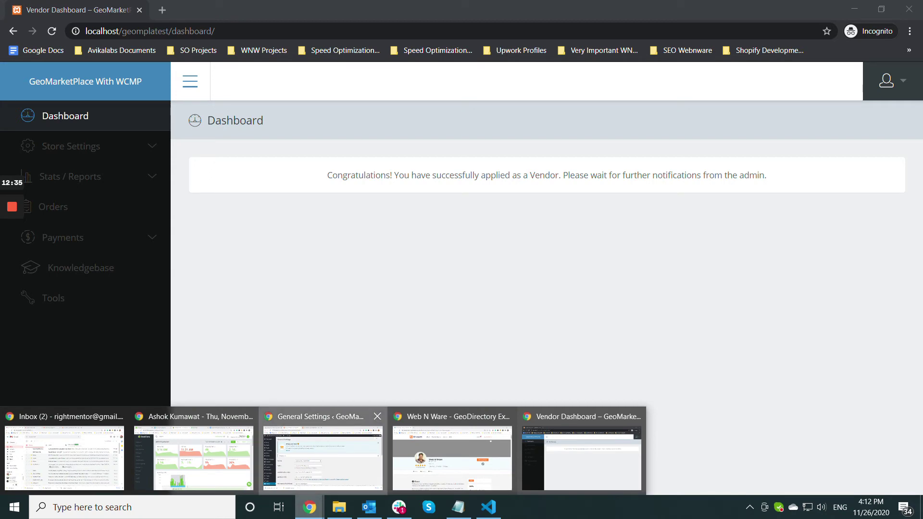
pyautogui.click(322, 457)
pyautogui.scroll(-3, 48, 288)
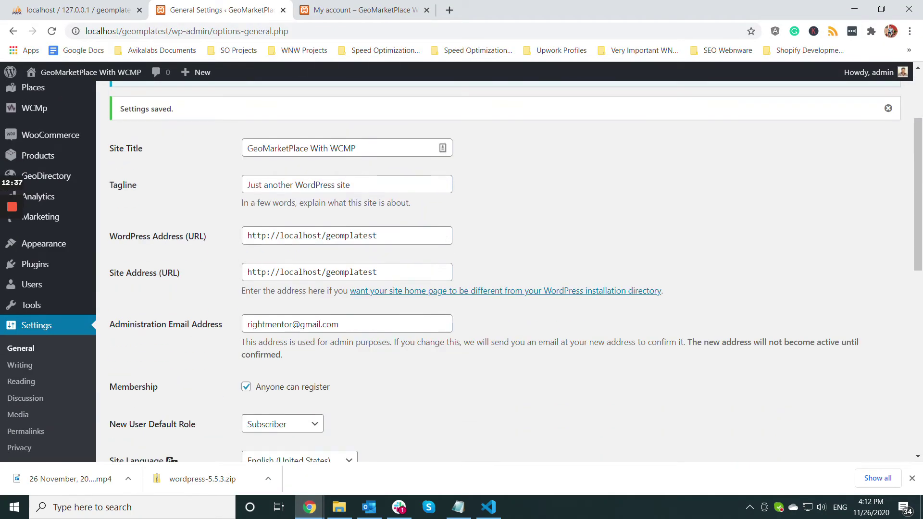
pyautogui.moveTo(32, 284)
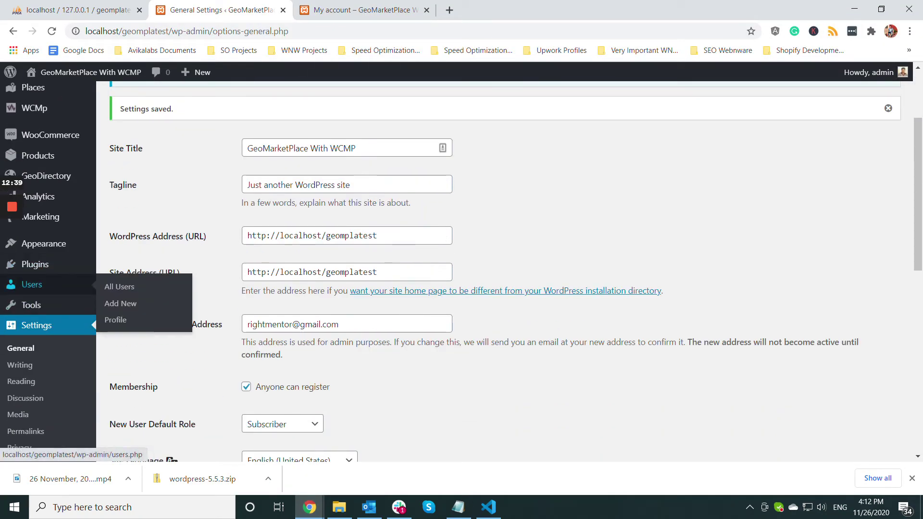
pyautogui.scroll(3, 32, 284)
pyautogui.moveTo(34, 228)
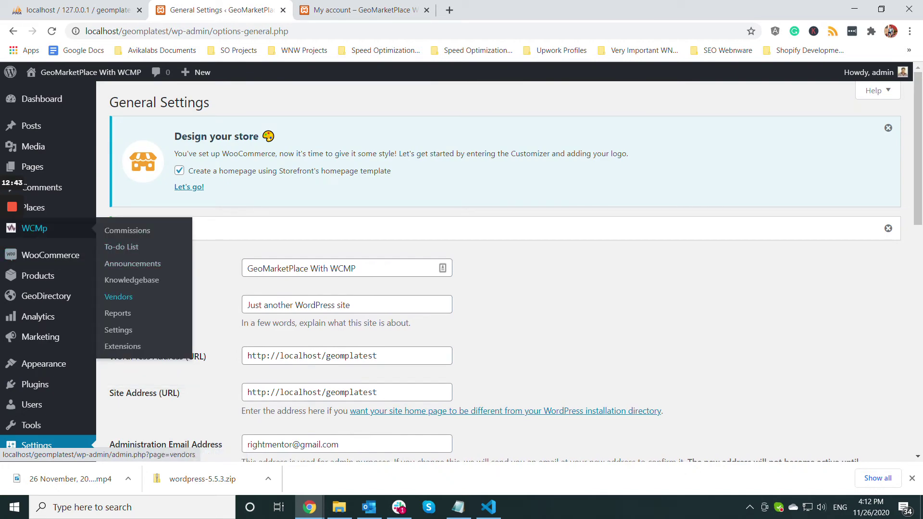
pyautogui.click(119, 297)
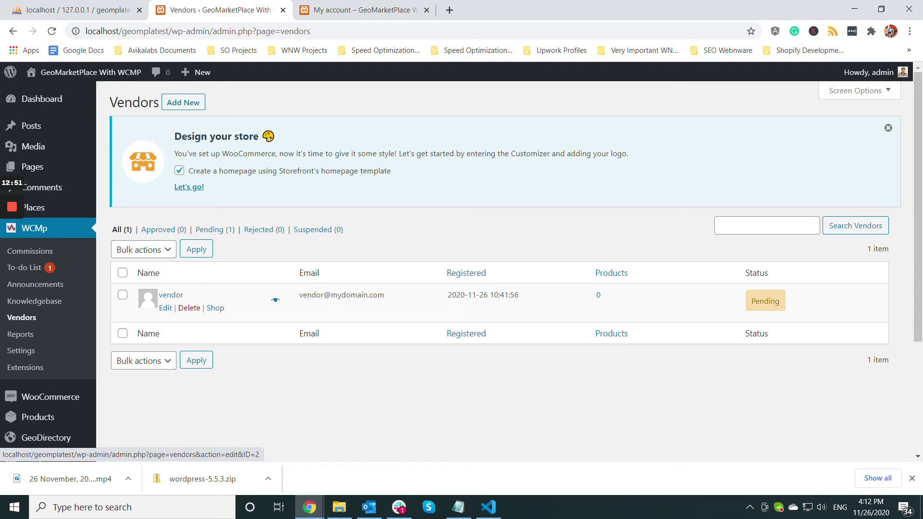
pyautogui.click(166, 308)
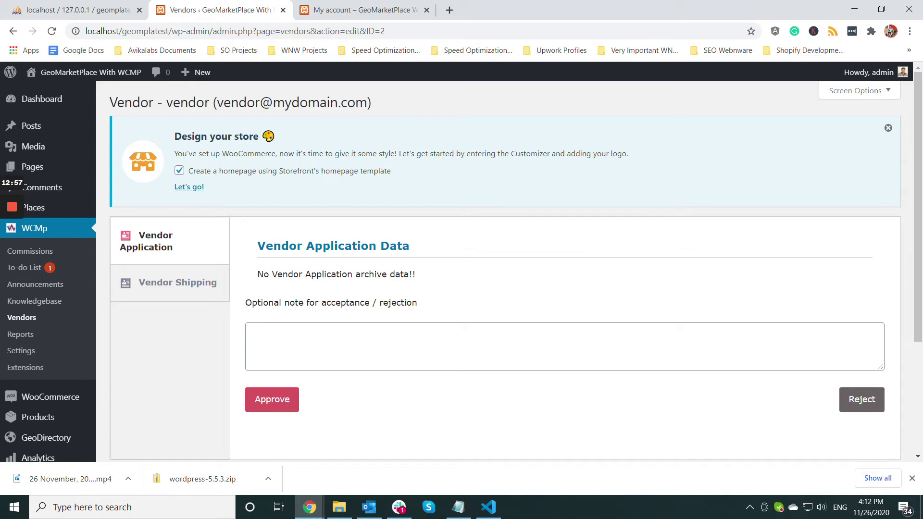
pyautogui.click(273, 402)
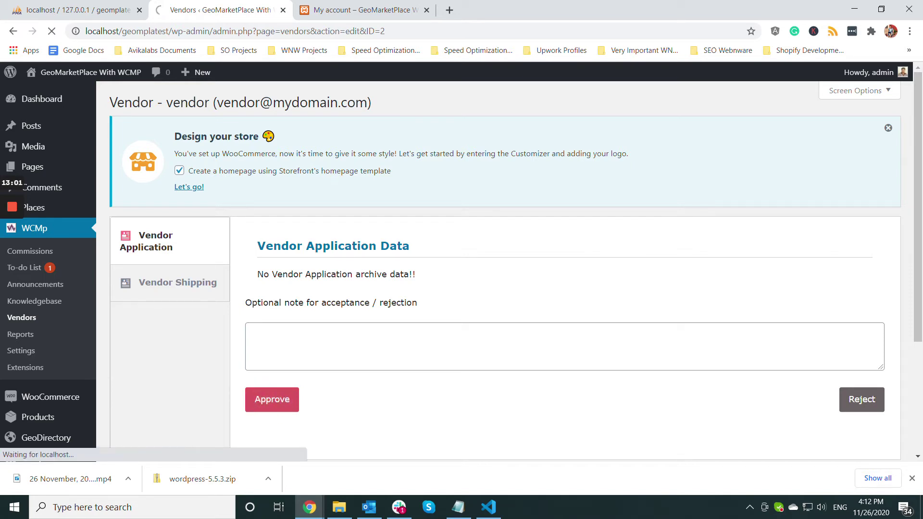
pyautogui.scroll(-2, 505, 269)
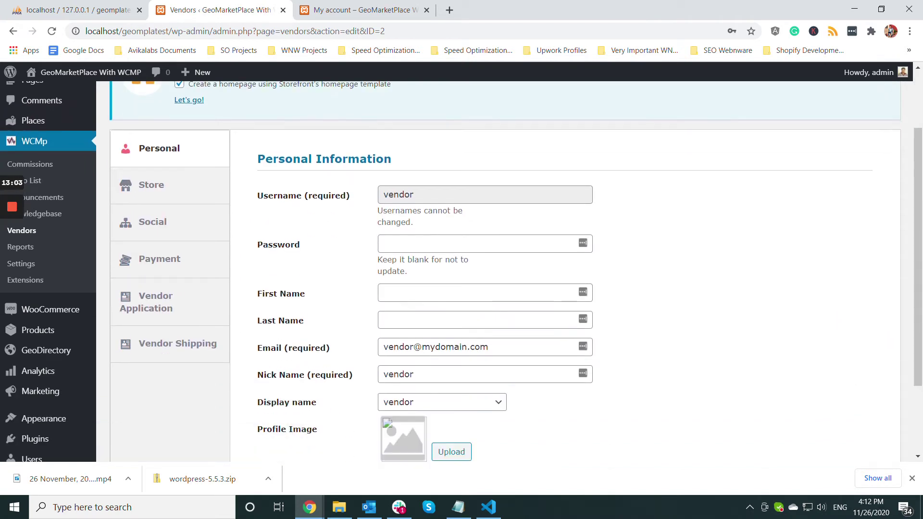
pyautogui.moveTo(310, 507)
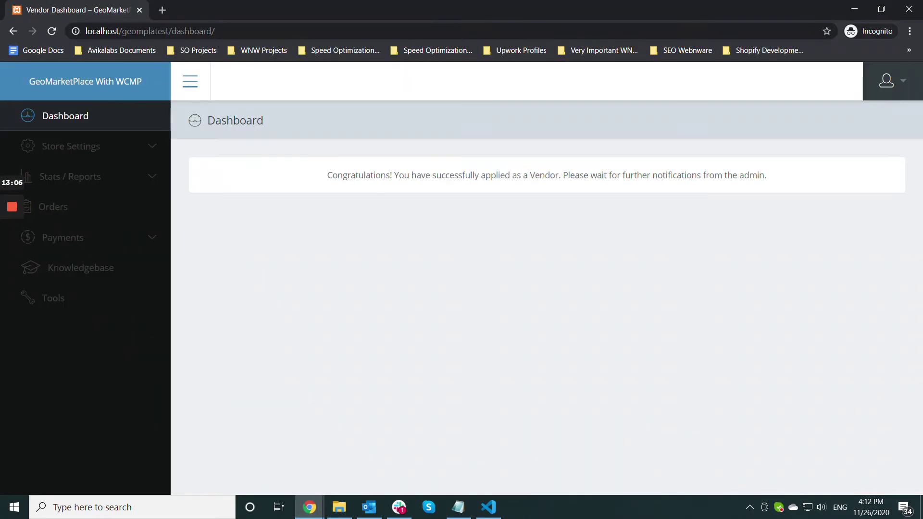
pyautogui.click(582, 457)
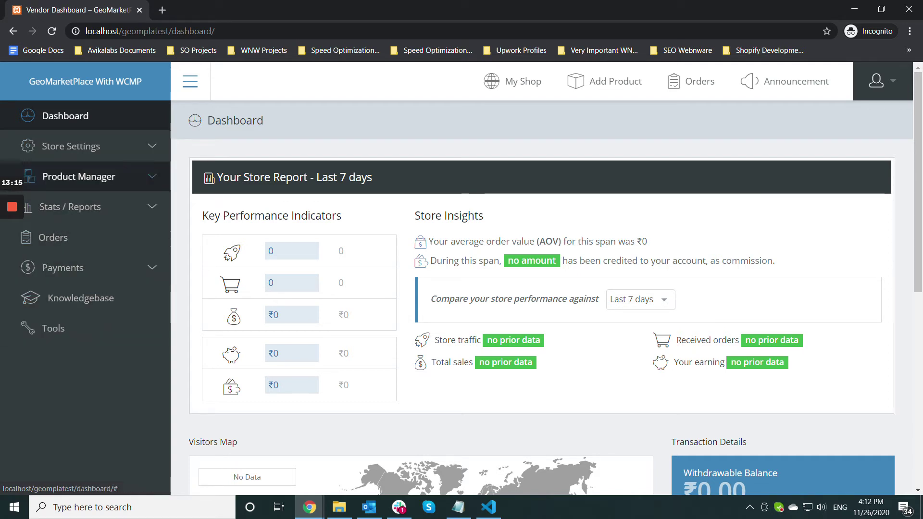
pyautogui.click(310, 507)
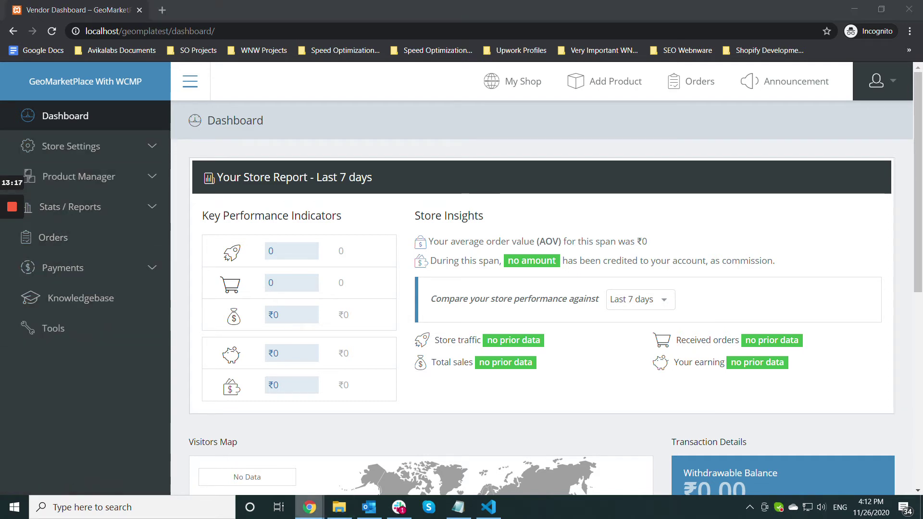
pyautogui.click(323, 457)
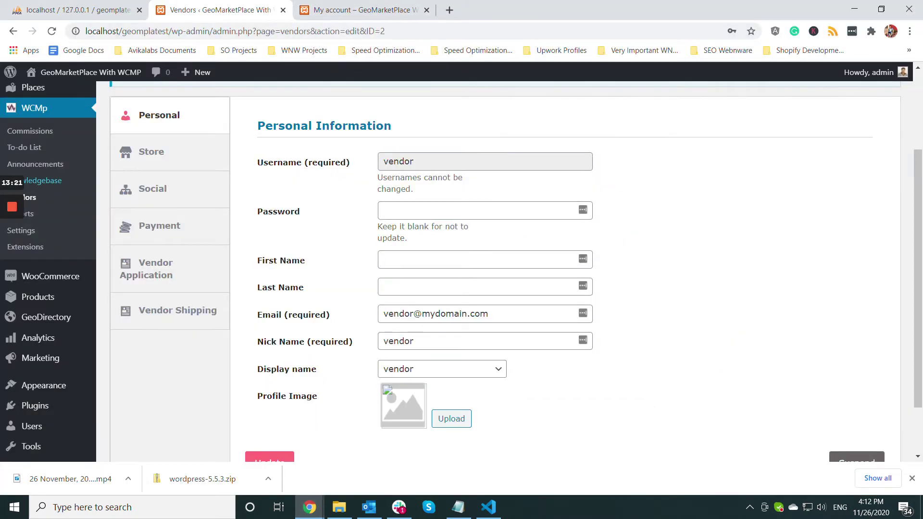
pyautogui.moveTo(46, 317)
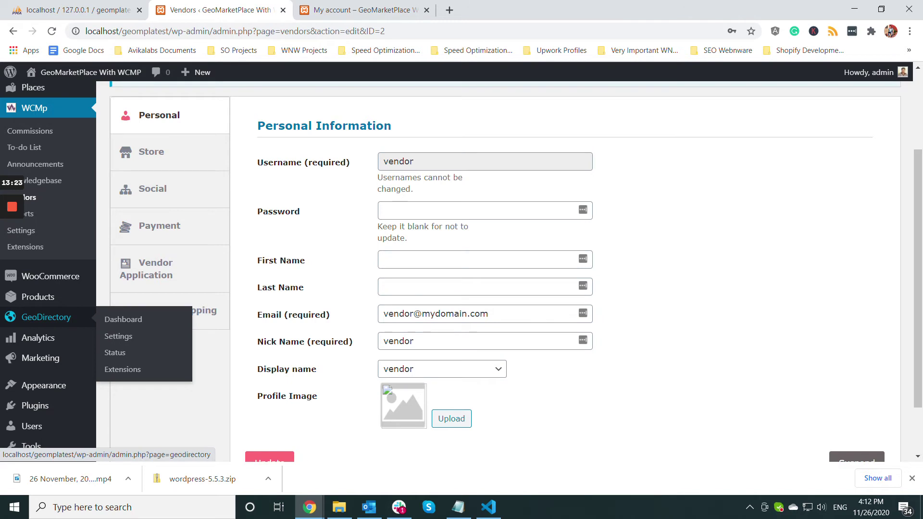
pyautogui.scroll(3, 46, 316)
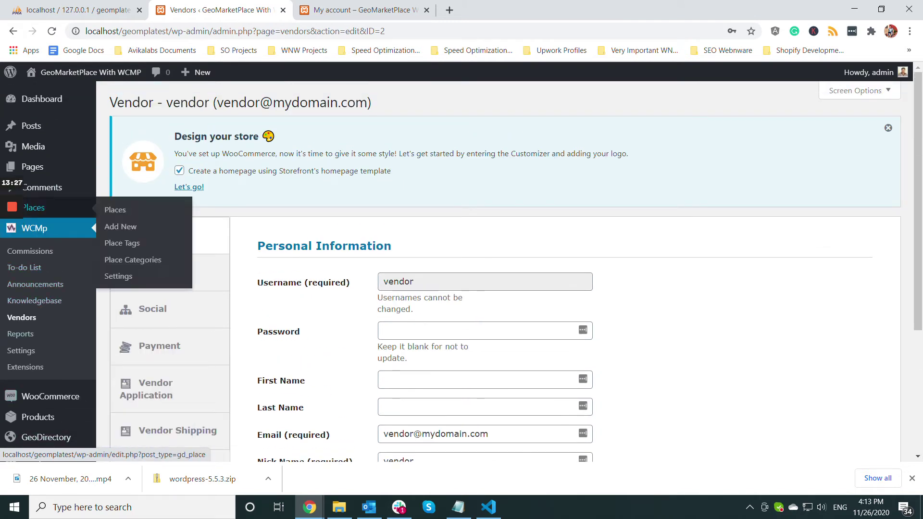
# - Set vendor as Place Owner of National Constitution Center and update the place
pyautogui.click(113, 210)
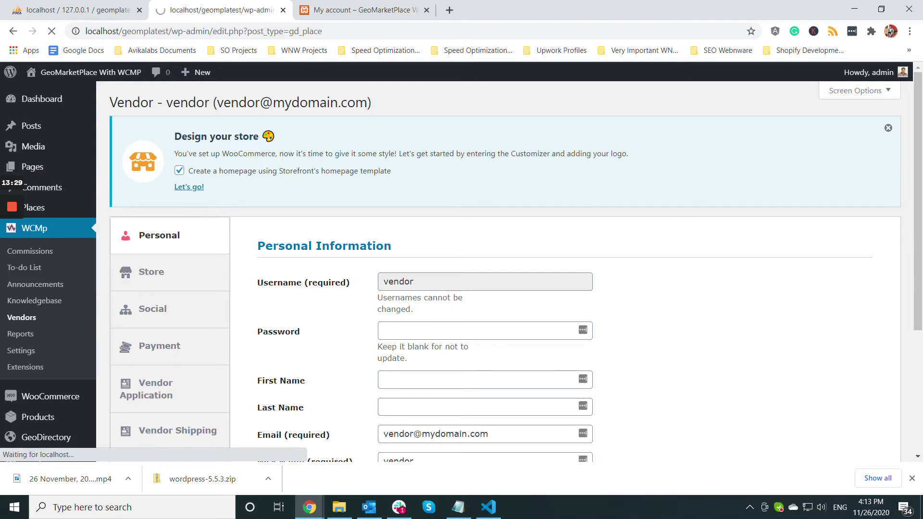
pyautogui.scroll(-2, 505, 269)
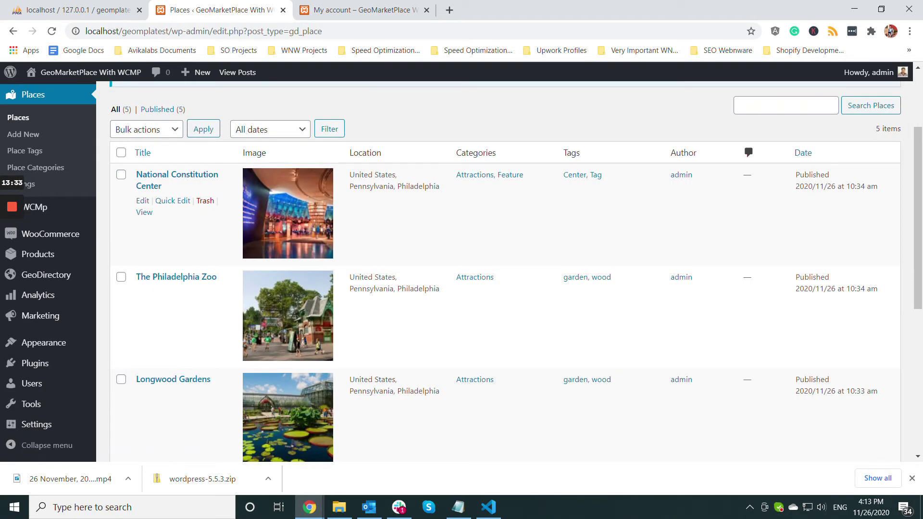
pyautogui.click(142, 201)
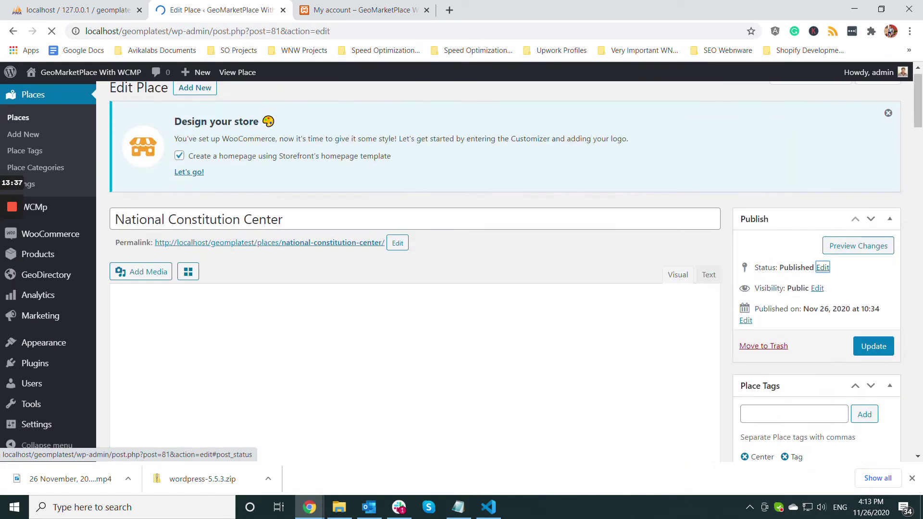
pyautogui.scroll(-15, 823, 267)
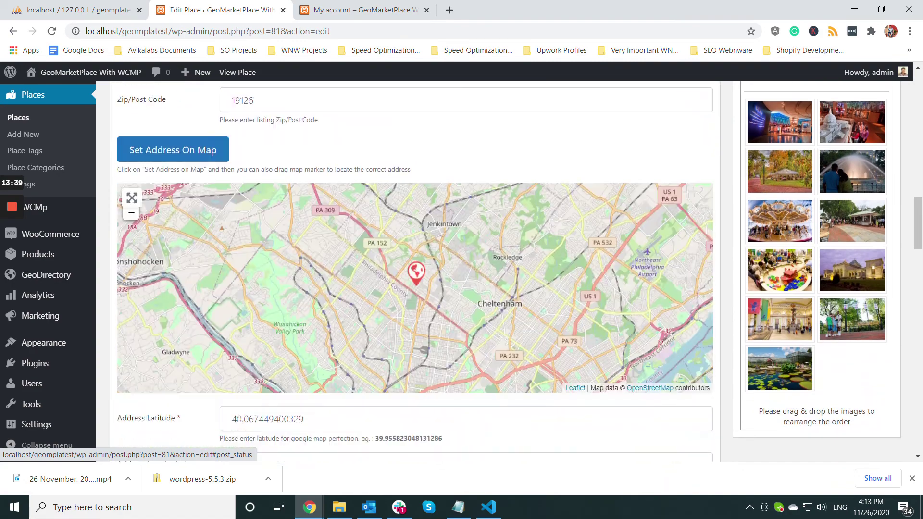
pyautogui.scroll(-20, 823, 267)
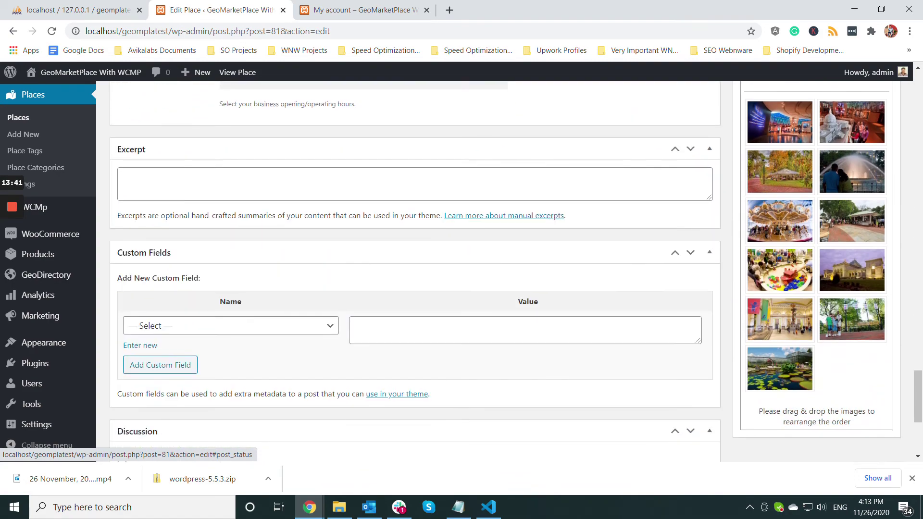
pyautogui.scroll(-5, 337, 289)
pyautogui.click(241, 392)
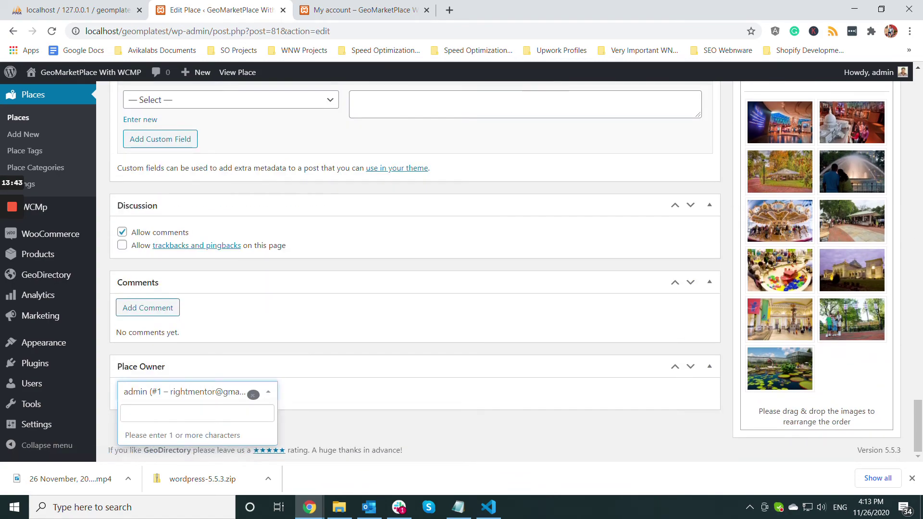
pyautogui.write('ver')
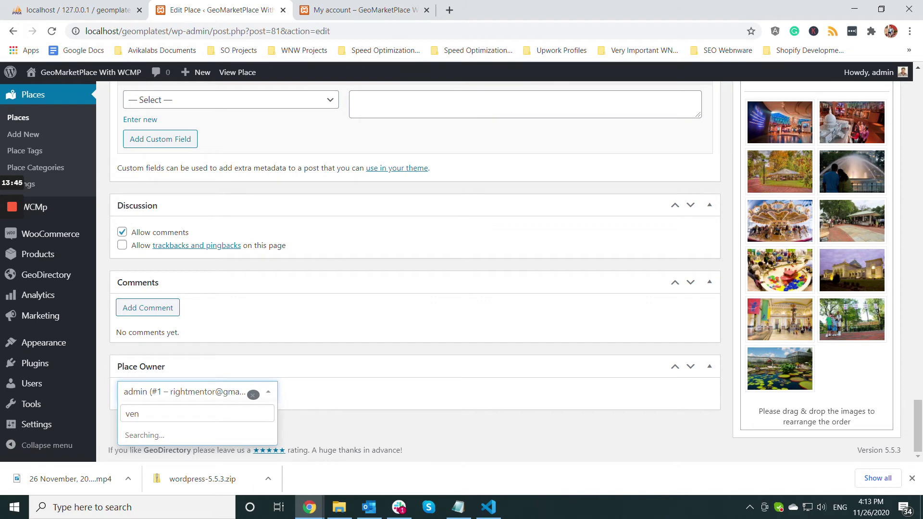
pyautogui.write('dor')
pyautogui.click(194, 436)
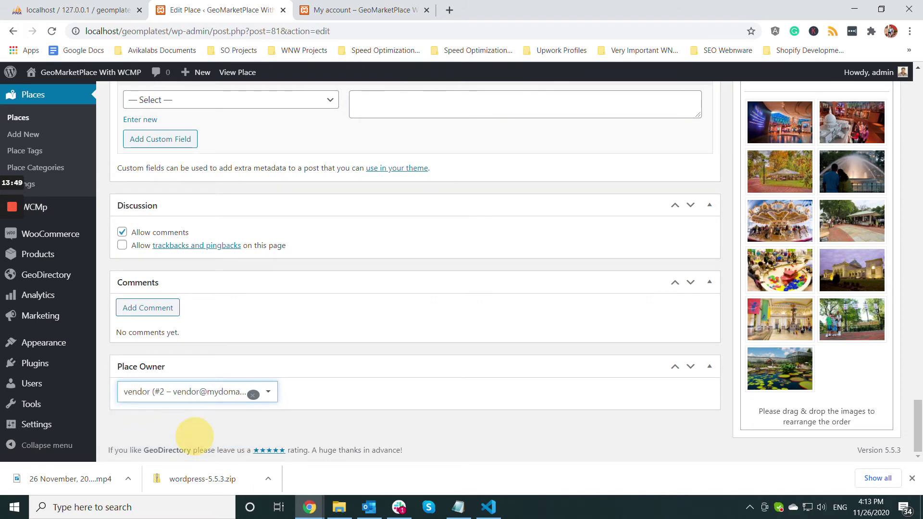
pyautogui.scroll(15, 194, 436)
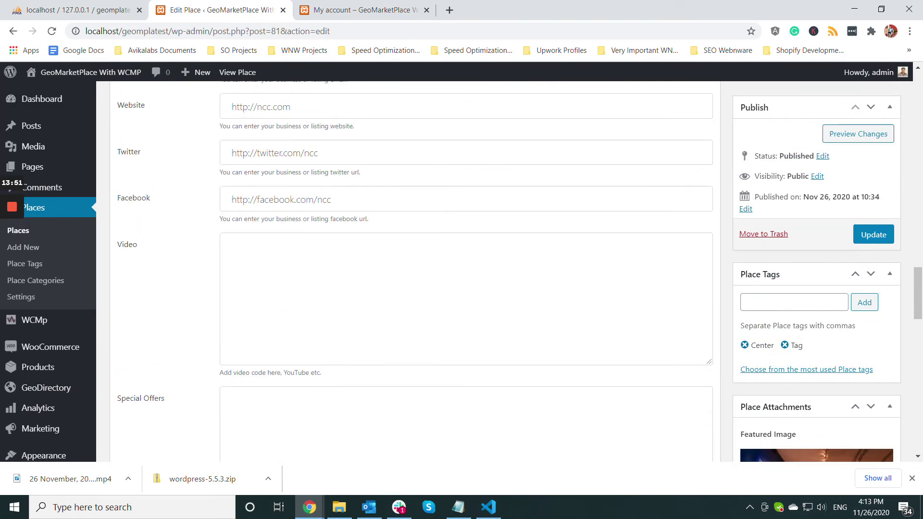
pyautogui.click(873, 235)
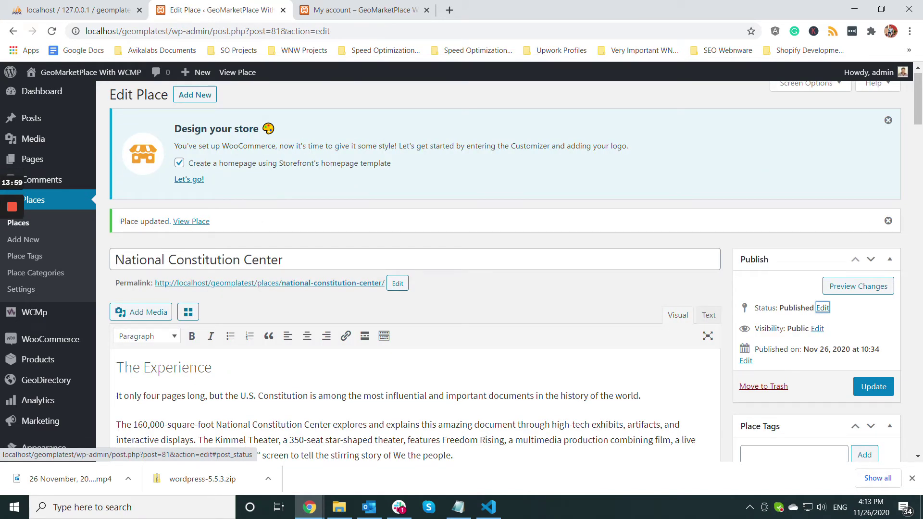
# - Open National Constitution Center's public listing page in a new tab
pyautogui.click(319, 282)
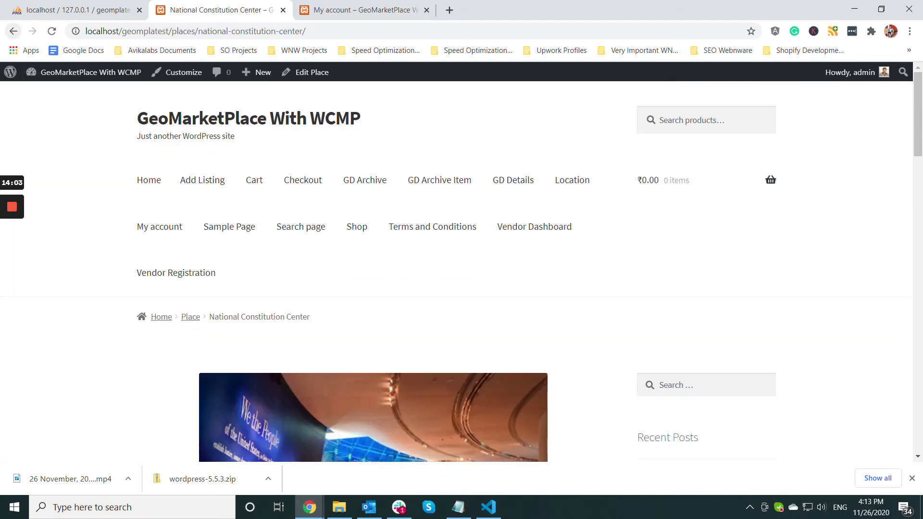
pyautogui.click(13, 31)
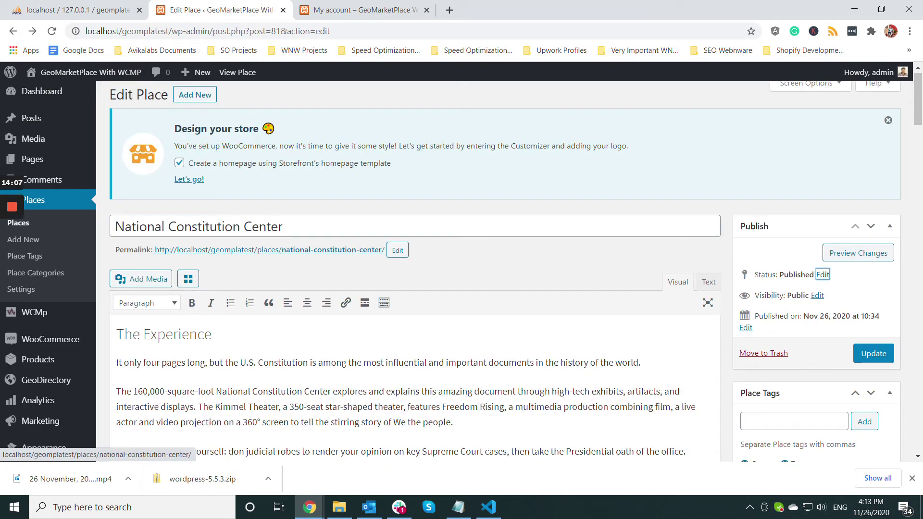
pyautogui.rightClick(315, 250)
pyautogui.click(344, 260)
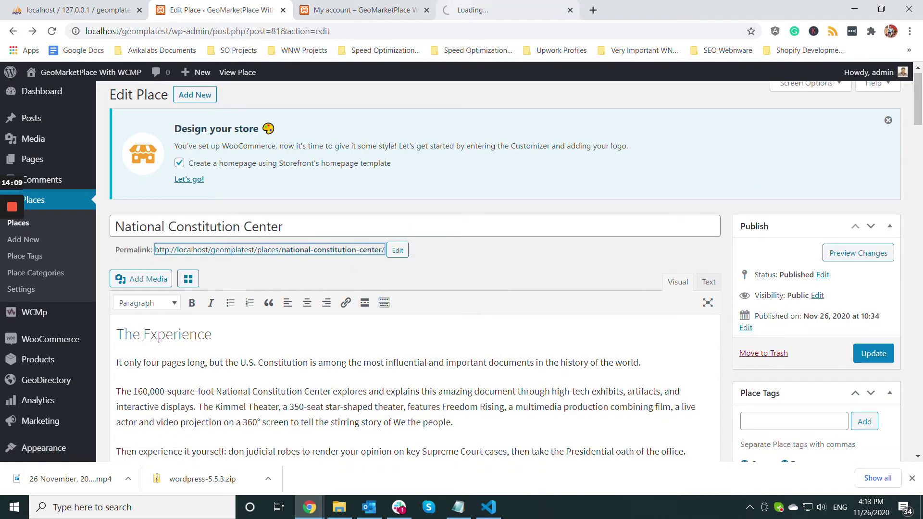
pyautogui.click(464, 9)
# - Browse the listing's Photos, Map and Reviews tabs down to the review form
pyautogui.scroll(-16, 461, 269)
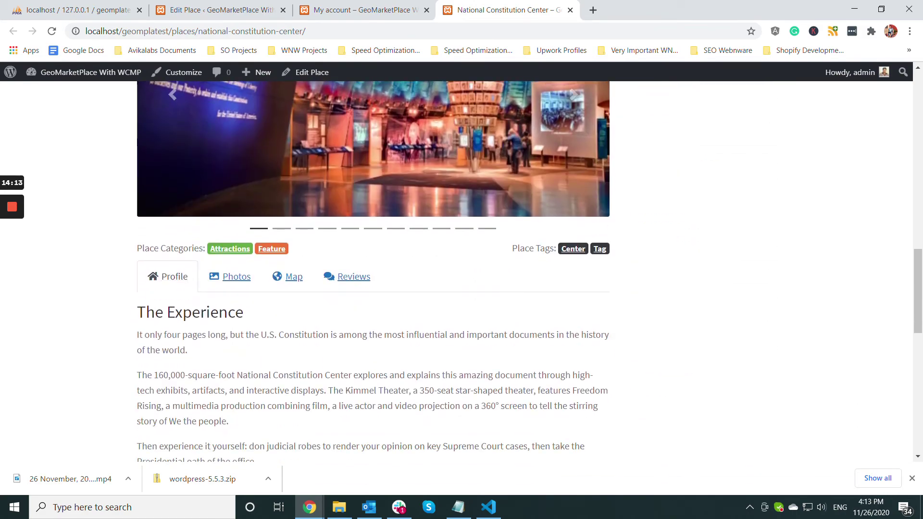
pyautogui.click(231, 277)
pyautogui.click(288, 276)
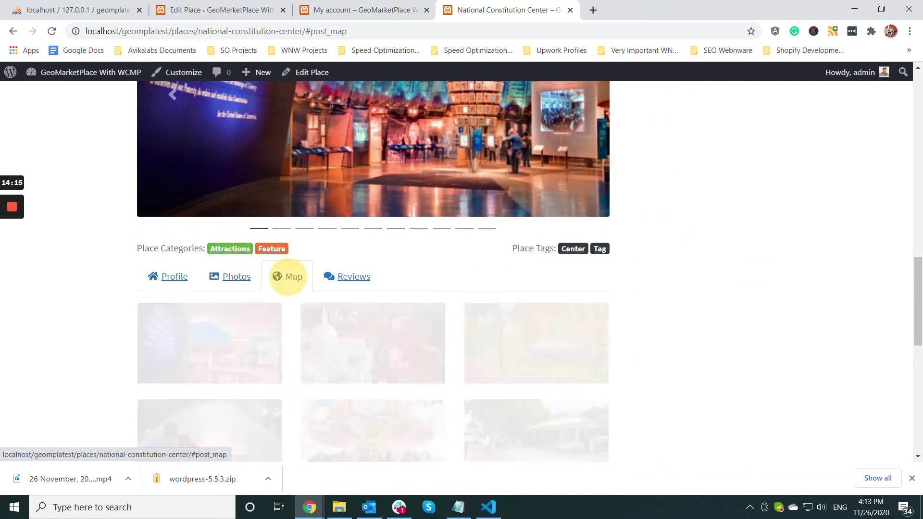
pyautogui.click(347, 276)
pyautogui.scroll(-2, 373, 269)
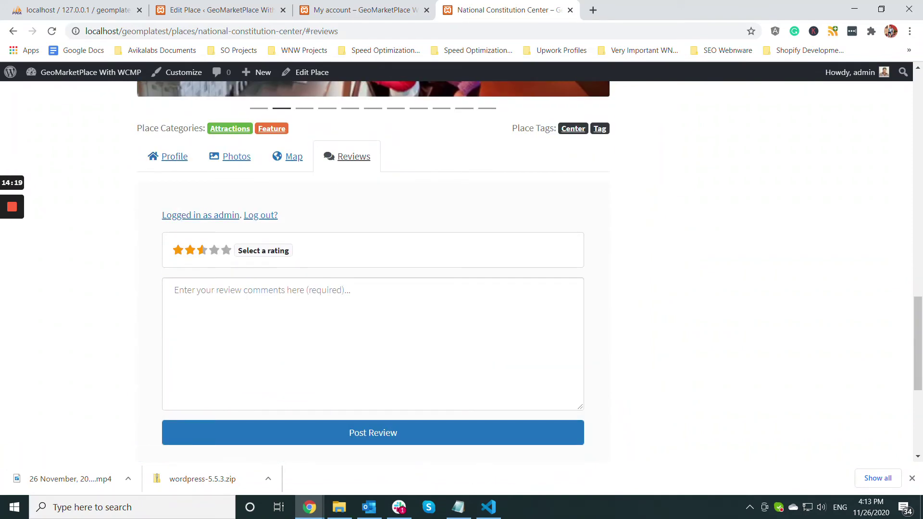
pyautogui.click(458, 507)
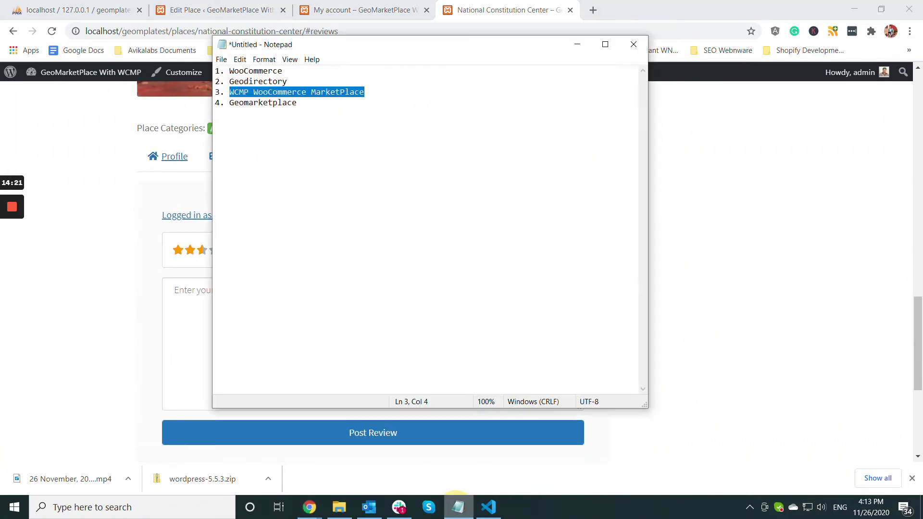
pyautogui.click(377, 99)
pyautogui.moveTo(369, 91); pyautogui.dragTo(221, 72)
pyautogui.moveTo(301, 102); pyautogui.dragTo(230, 110)
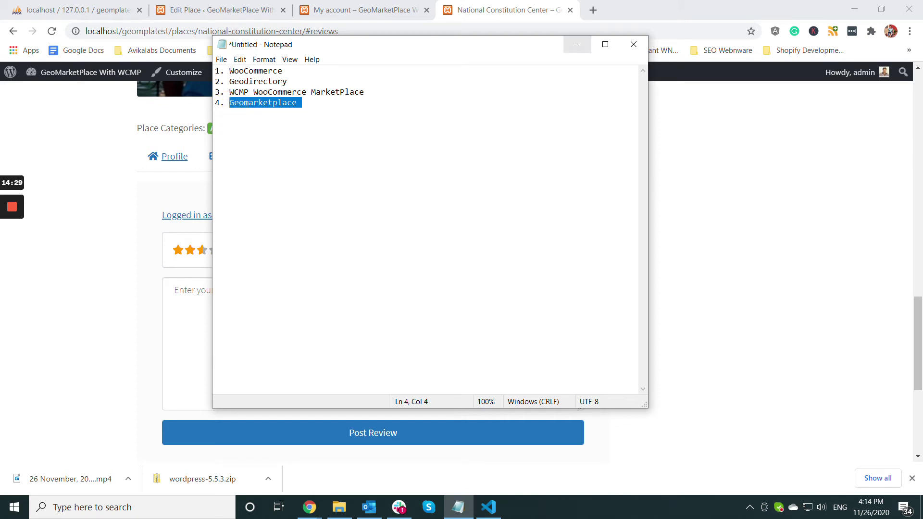
pyautogui.click(278, 103)
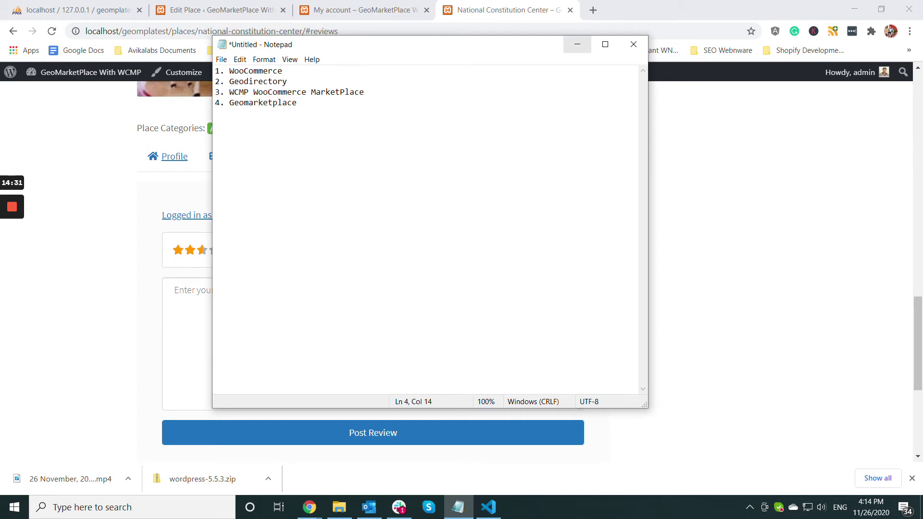
pyautogui.click(577, 44)
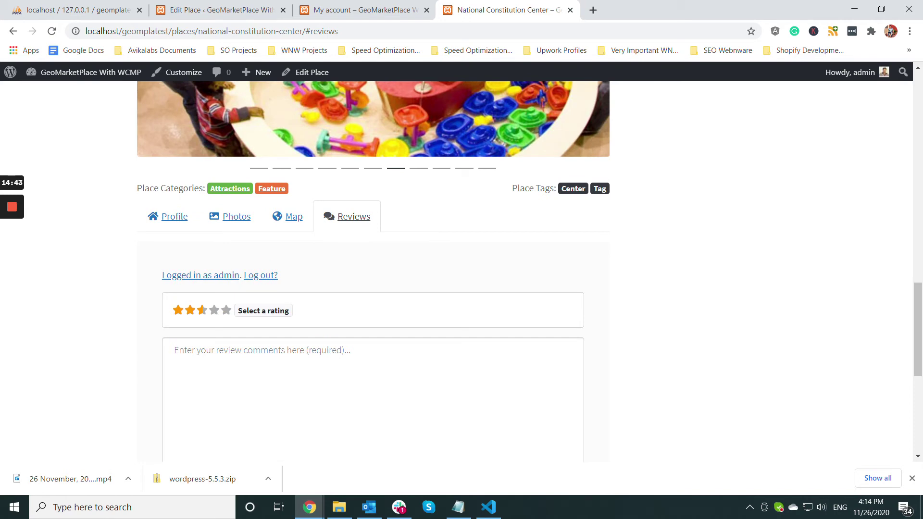
# - Select the National Constitution Center title on the live page, then return to its Edit Place tab
pyautogui.scroll(8, 373, 271)
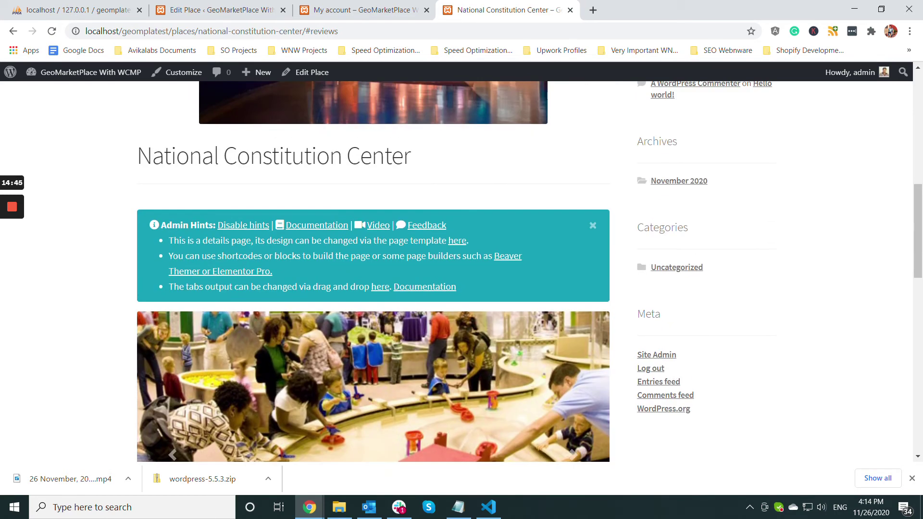
pyautogui.scroll(3, 373, 271)
pyautogui.moveTo(422, 275); pyautogui.dragTo(129, 291)
pyautogui.scroll(-11, 129, 291)
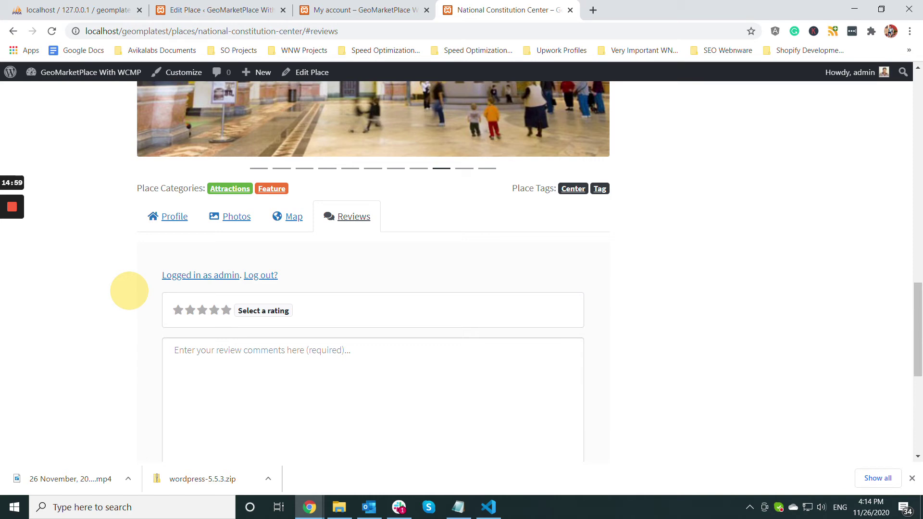
pyautogui.hotkey('ctrl', 'shift', 'Tab')
pyautogui.click(226, 10)
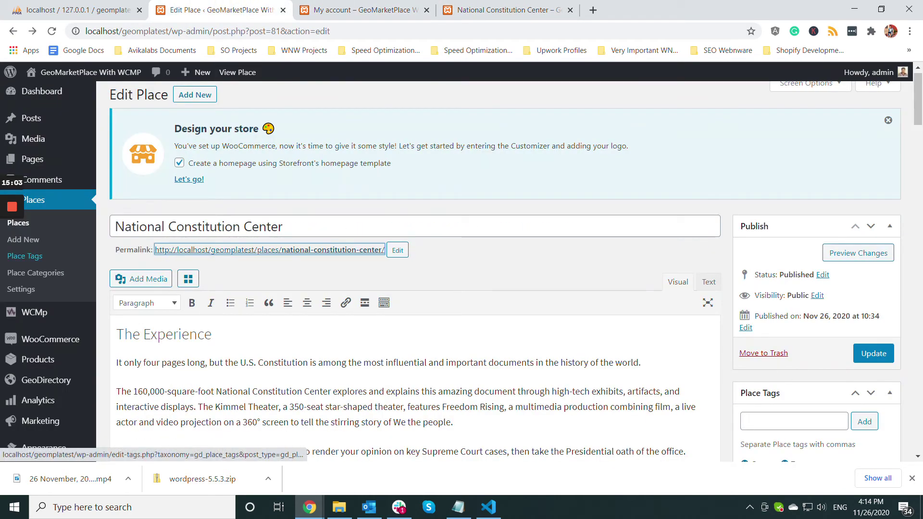
# - Upload the geomarketplace_1.0.1-nkh1vh.zip plugin package from the Desktop
pyautogui.scroll(-1, 48, 269)
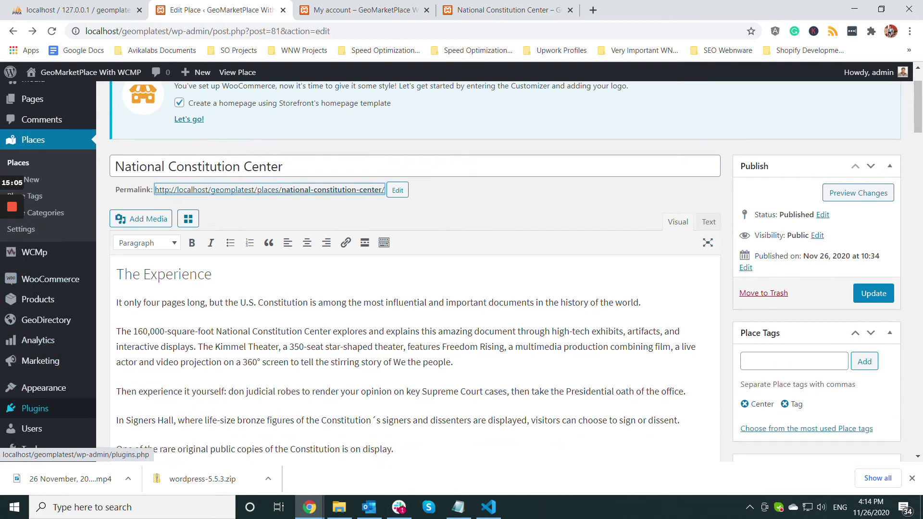
pyautogui.click(129, 411)
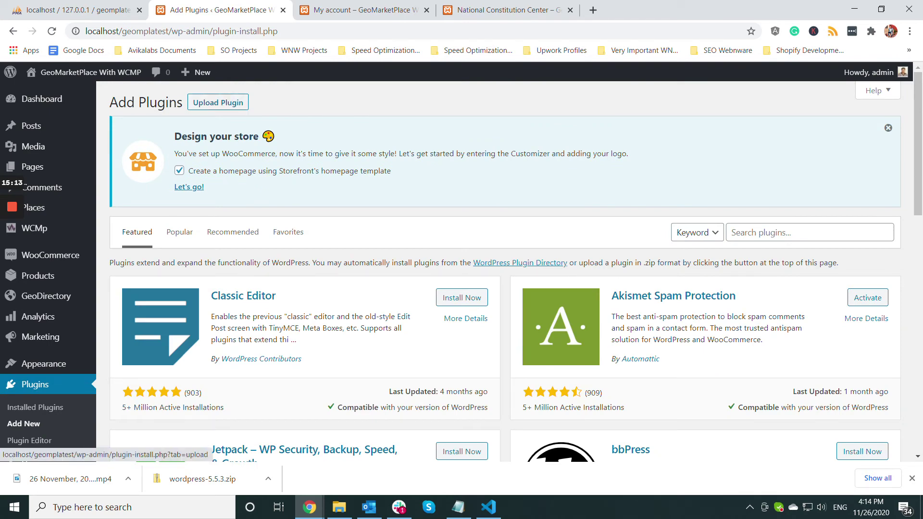
pyautogui.click(218, 103)
pyautogui.click(427, 313)
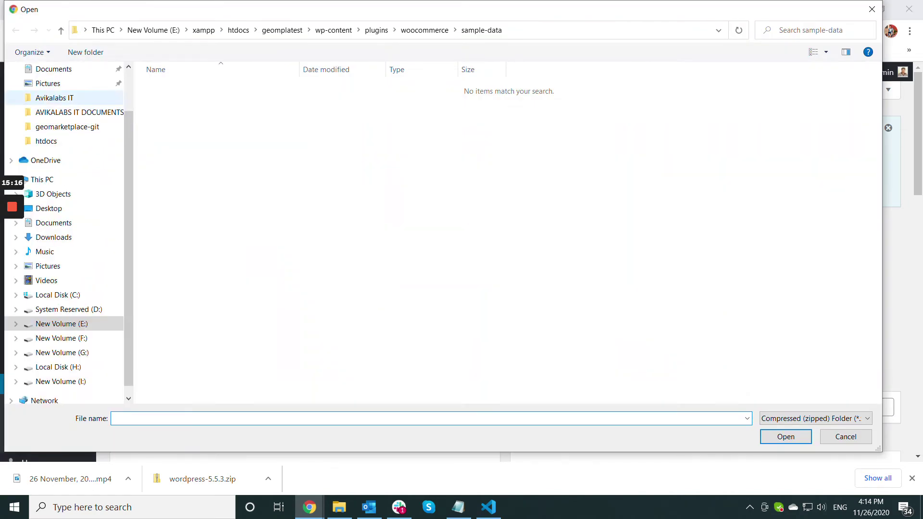
pyautogui.scroll(2, 68, 134)
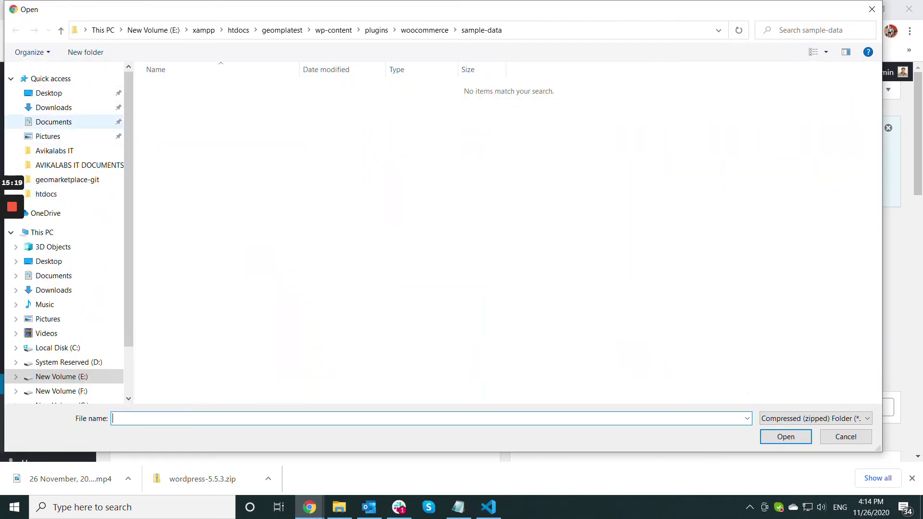
pyautogui.click(49, 92)
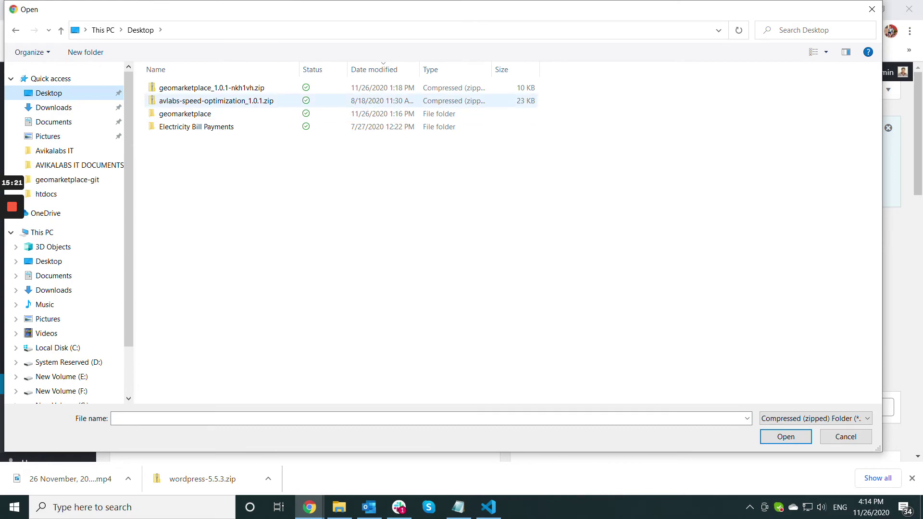
pyautogui.click(218, 88)
pyautogui.click(786, 436)
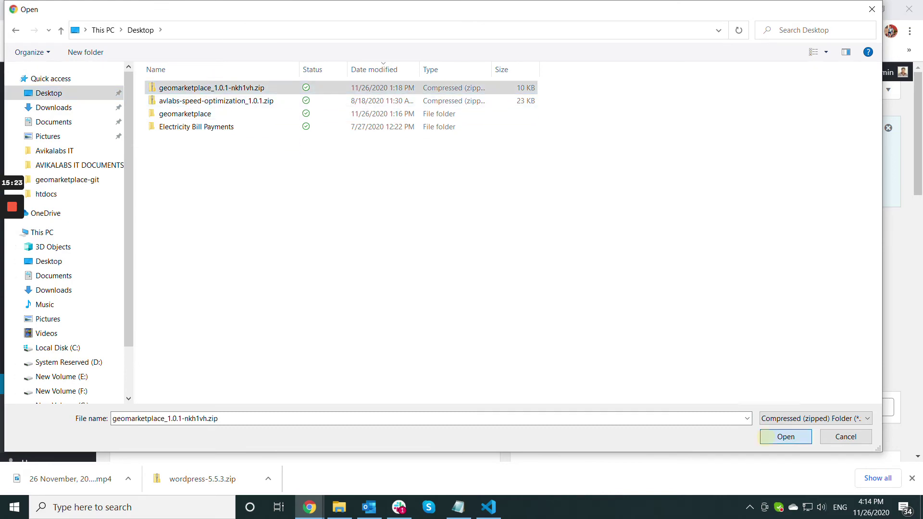
# - Install the GeoMarketPlace plugin and activate it
pyautogui.scroll(-1, 504, 259)
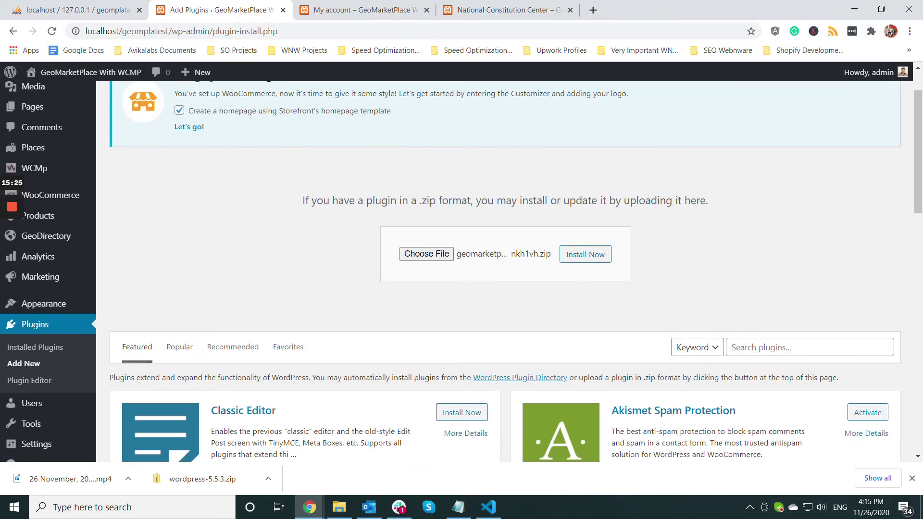
pyautogui.click(586, 254)
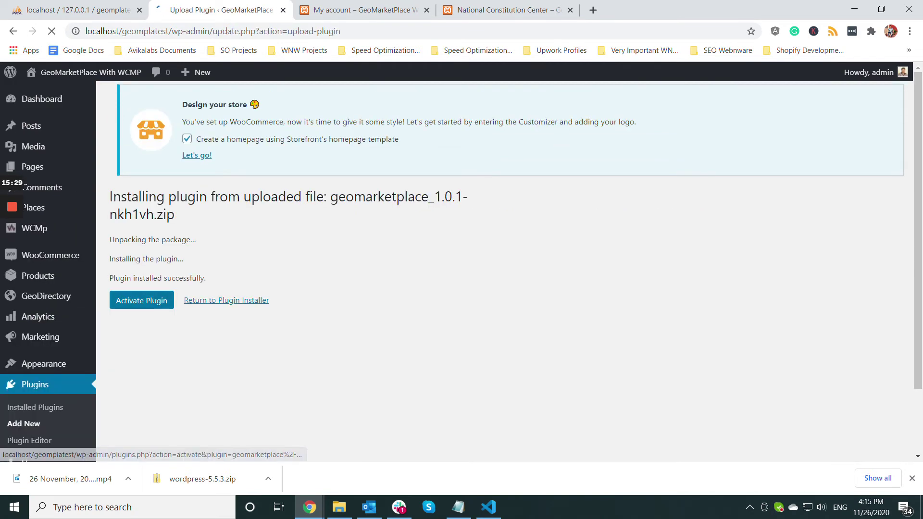
pyautogui.click(142, 301)
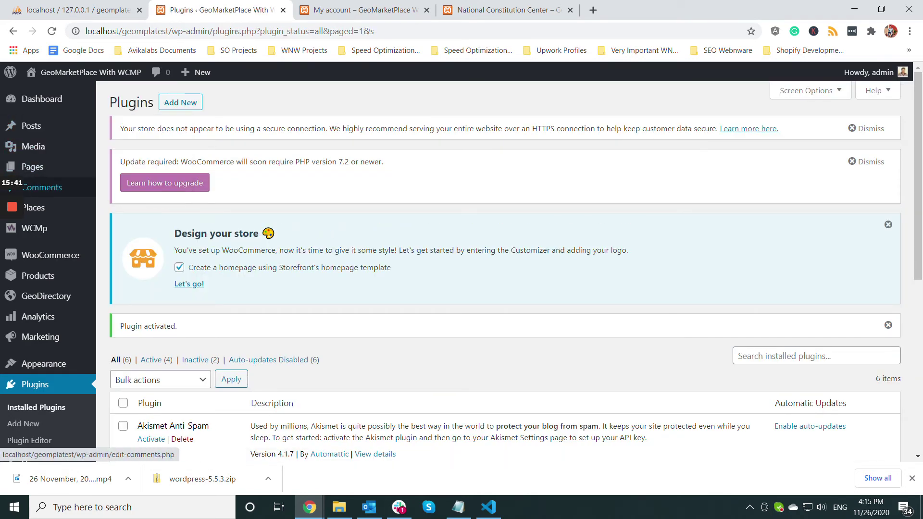
pyautogui.moveTo(45, 296)
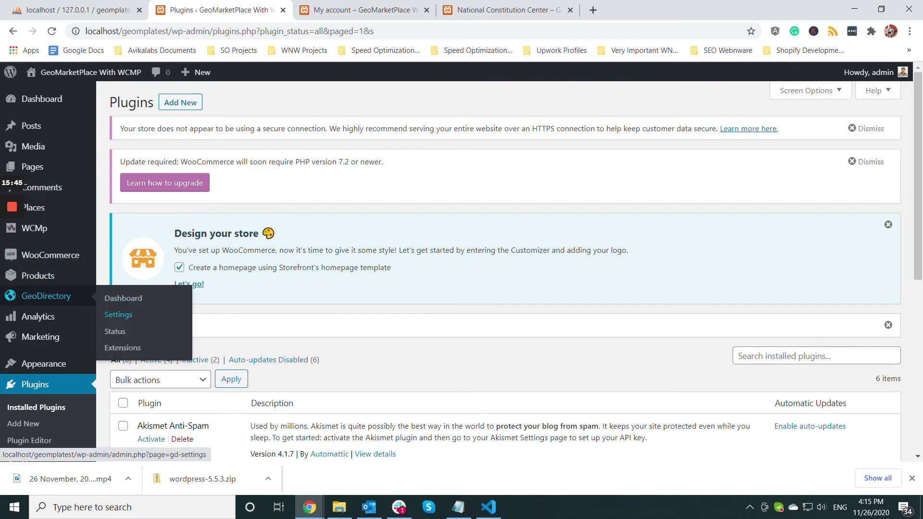
# - In GeoDirectory's GeoMarketPlace settings, leave Show Shop Tab On set to Place
pyautogui.click(115, 315)
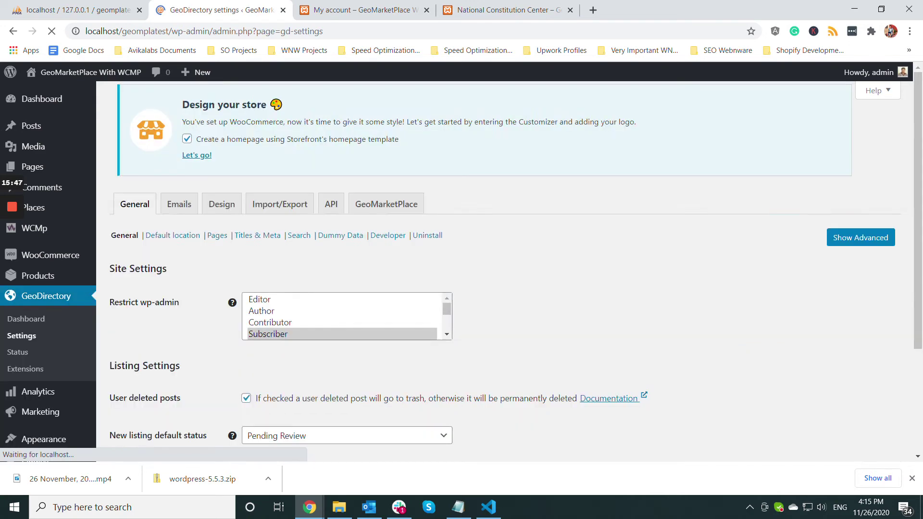
pyautogui.click(382, 111)
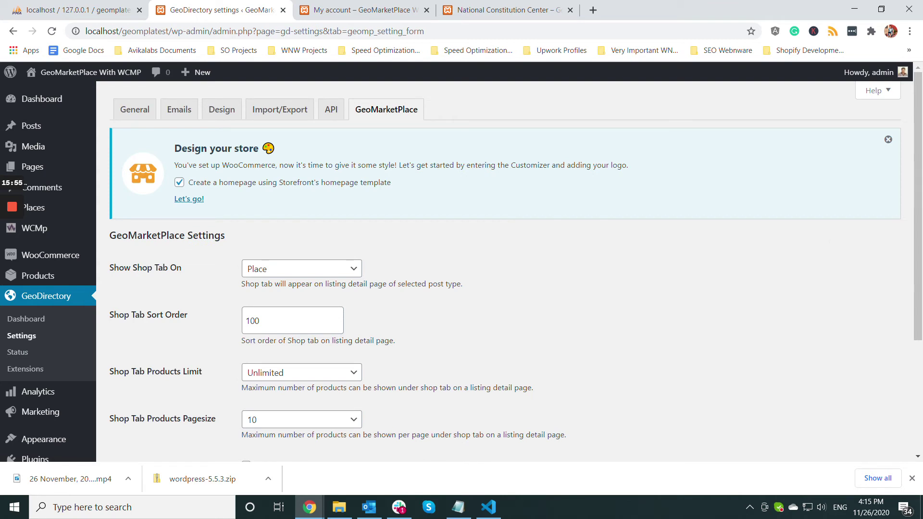
pyautogui.click(302, 269)
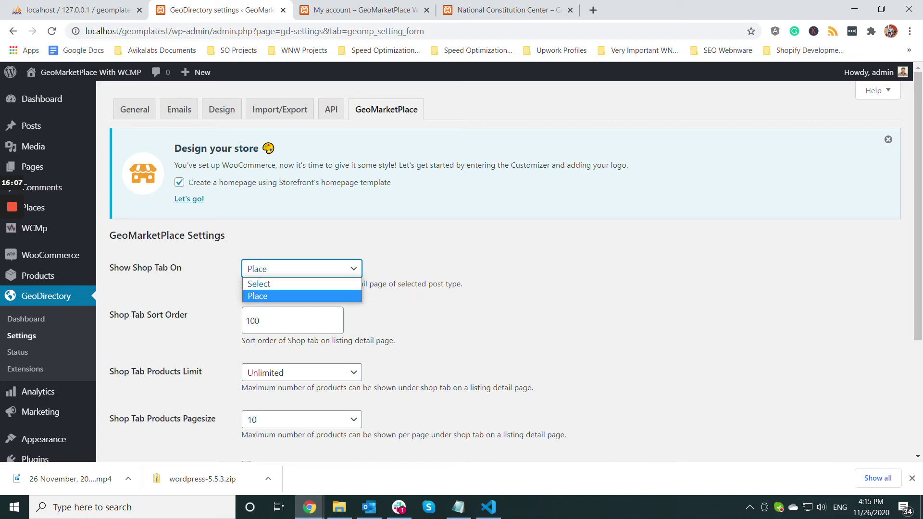
pyautogui.press('Return')
pyautogui.scroll(-1, 505, 269)
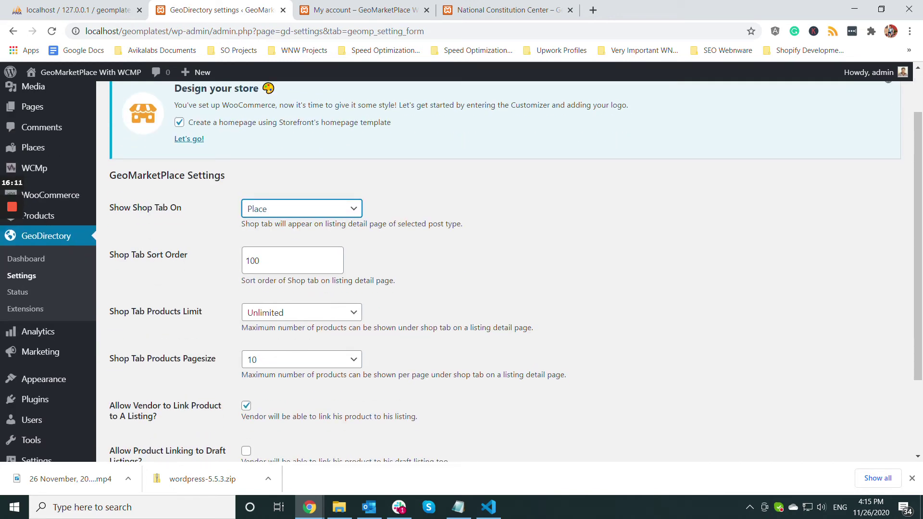
# - Bring up the National Constitution Center place page
pyautogui.click(310, 507)
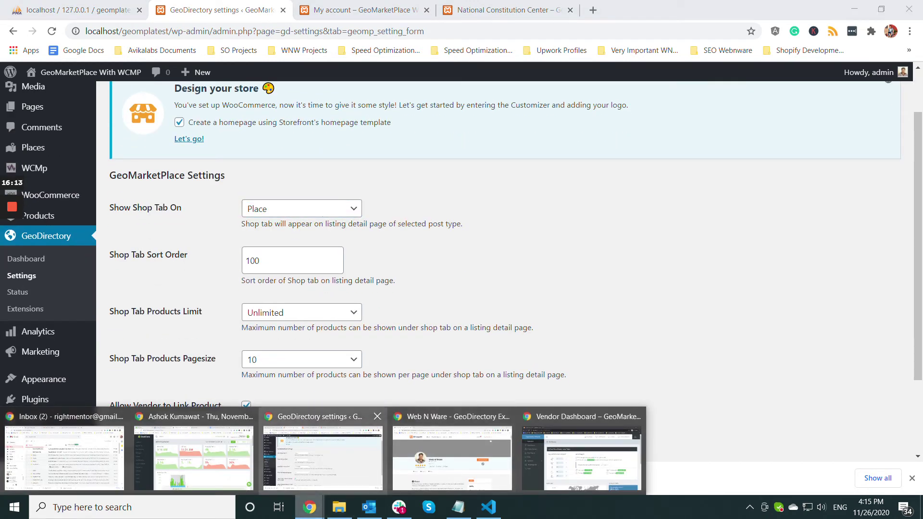
pyautogui.click(323, 457)
pyautogui.click(505, 9)
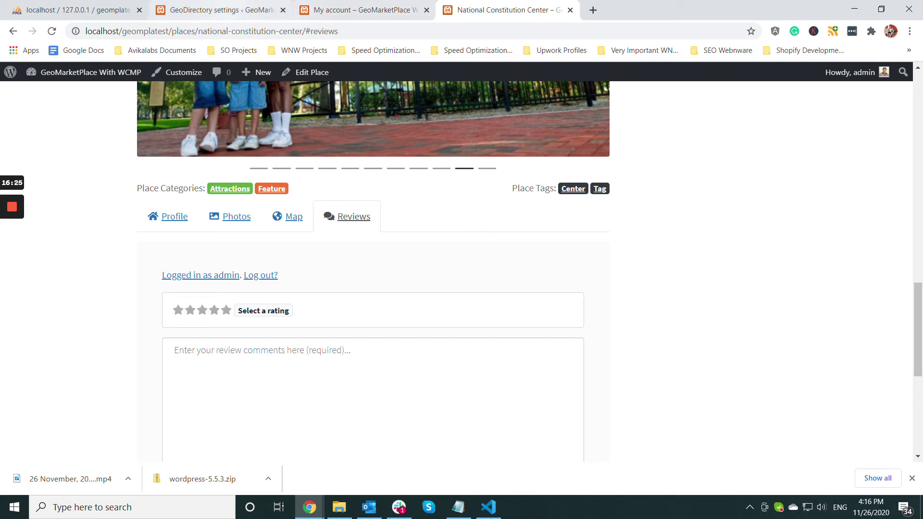
# - Compare the GeoMarketPlace settings with the National Constitution Center and My account pages
pyautogui.click(221, 10)
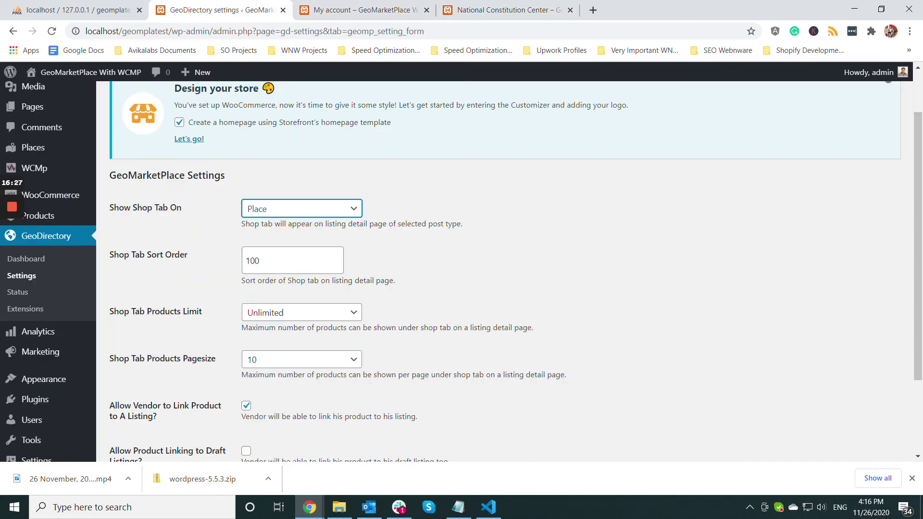
pyautogui.click(483, 10)
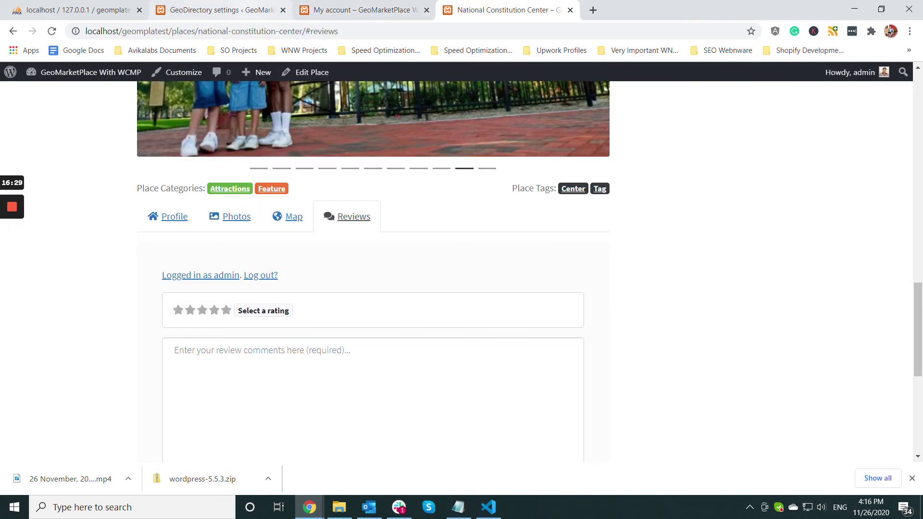
pyautogui.hotkey('ctrl', '2')
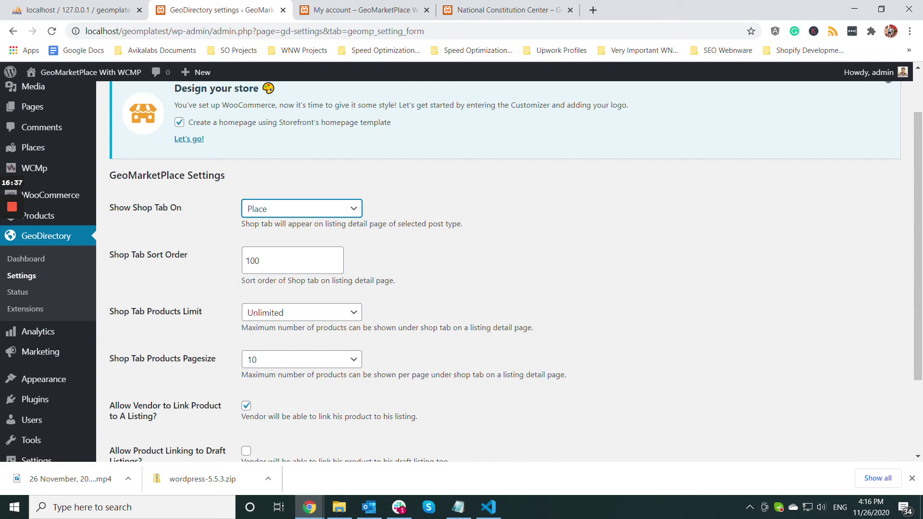
pyautogui.hotkey('ctrl', '4')
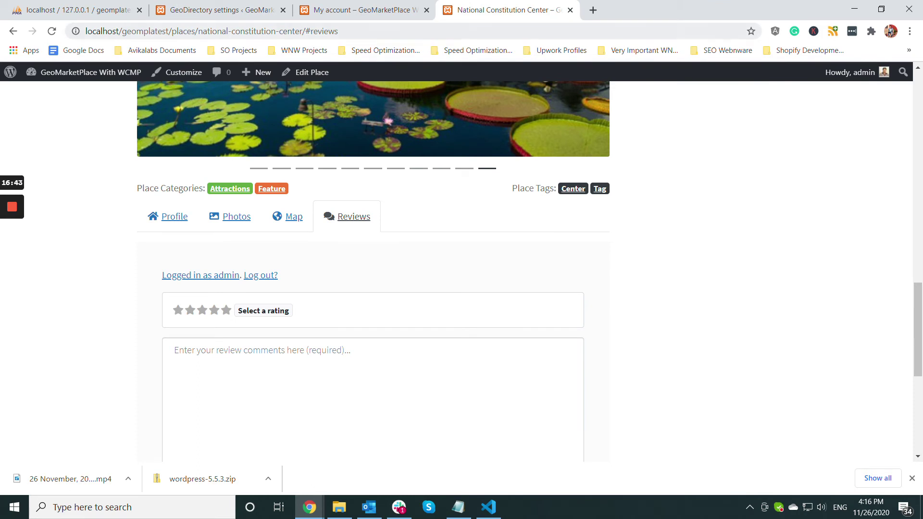
pyautogui.click(355, 10)
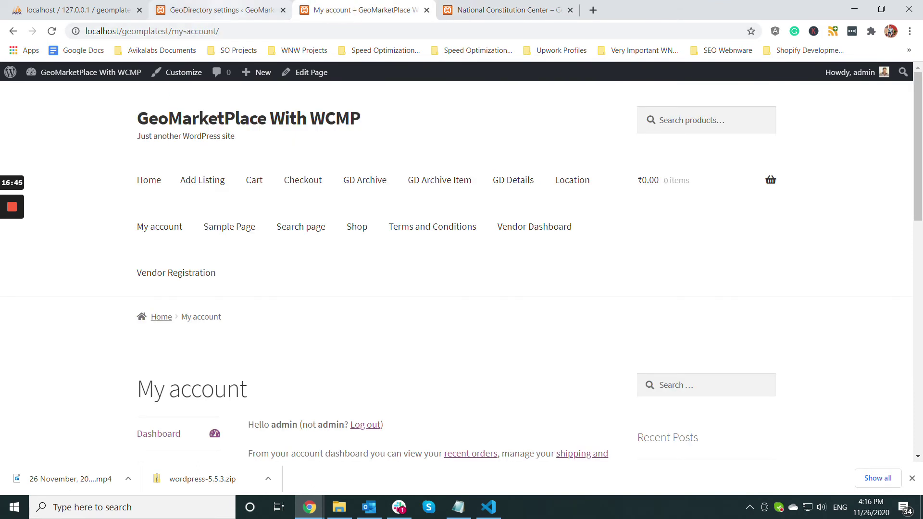
pyautogui.click(226, 9)
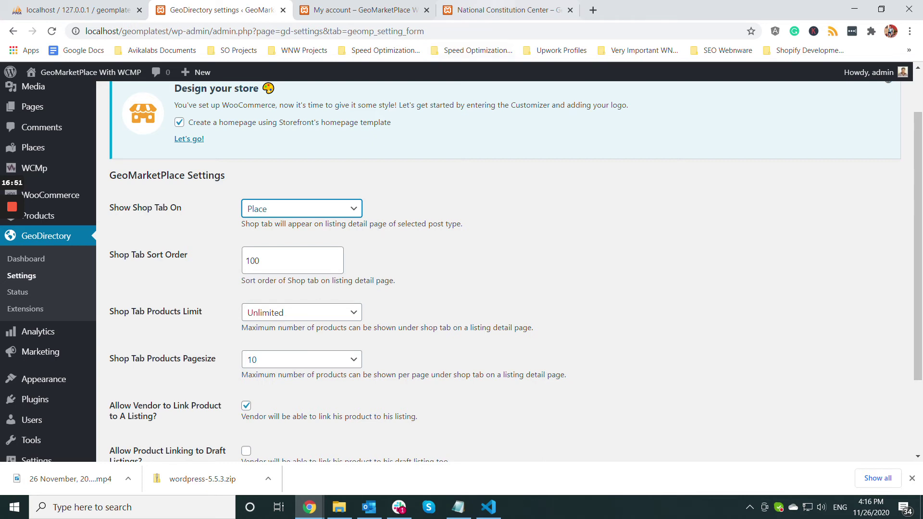
pyautogui.click(485, 9)
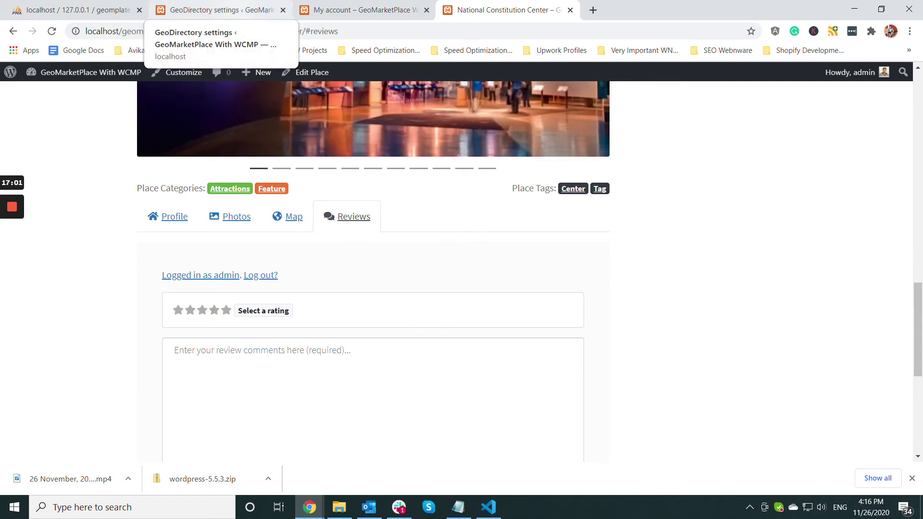
# - Return to GeoMarketPlace settings and highlight the Allow Vendor to Link Product description
pyautogui.click(217, 9)
pyautogui.scroll(-2, 462, 271)
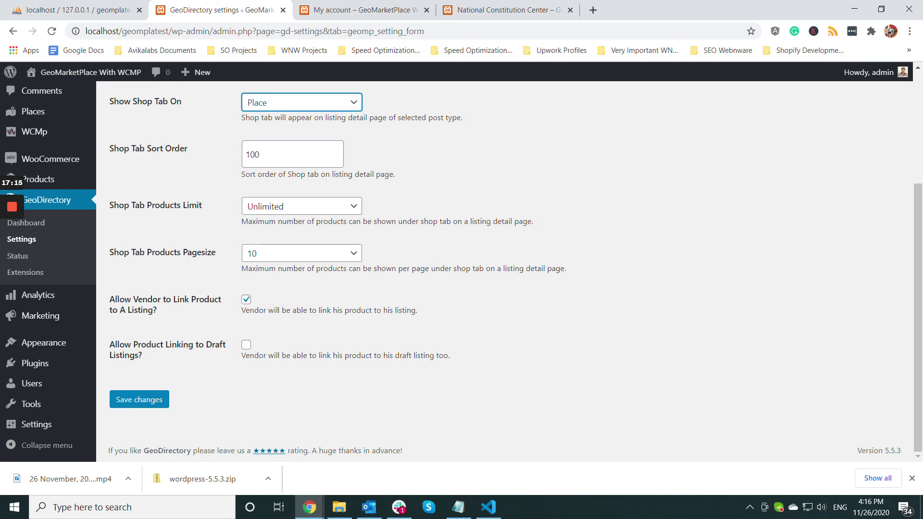
pyautogui.moveTo(417, 310); pyautogui.dragTo(212, 315)
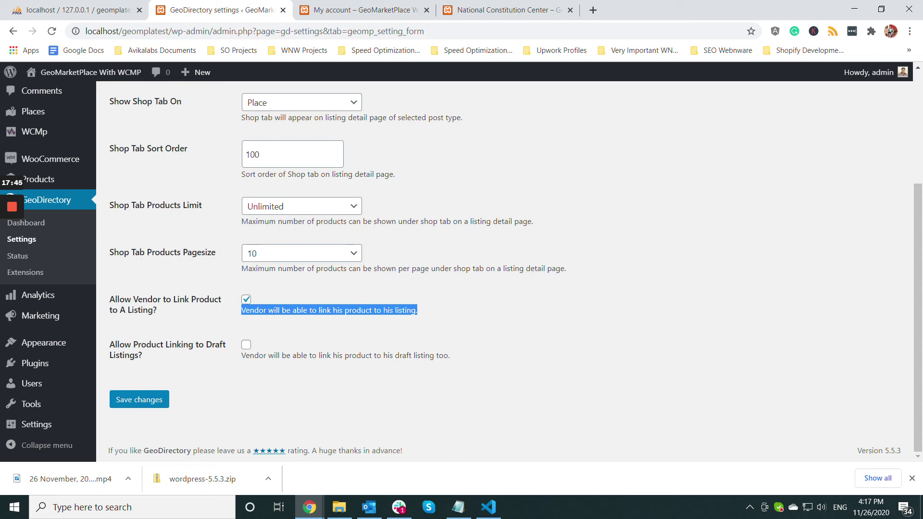
# - Bring the Vendor Dashboard window forward, showing the 7-day store report
pyautogui.moveTo(310, 507)
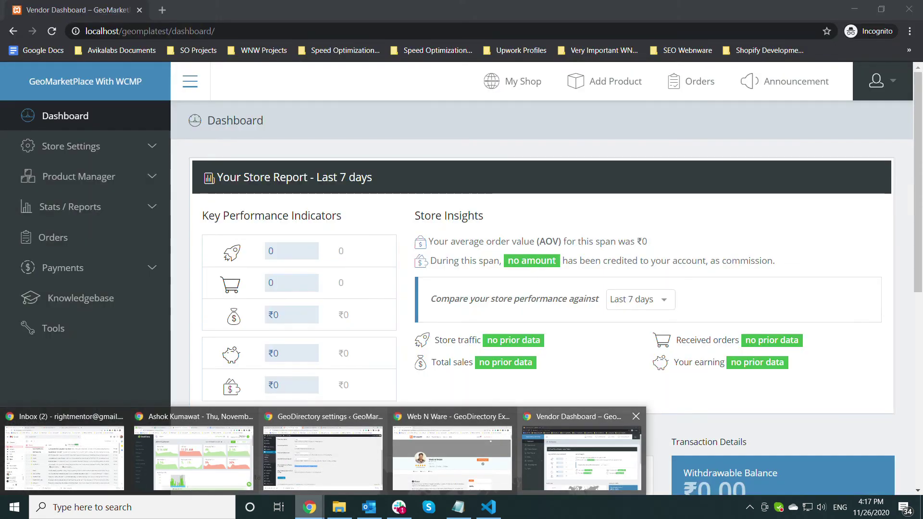
pyautogui.click(581, 457)
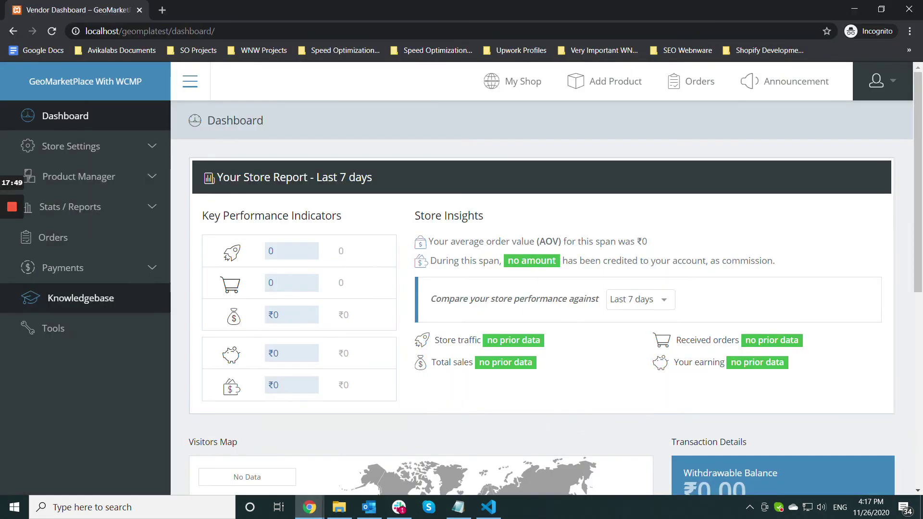
# - Create a new product in Product Manager under the Uncategorized category
pyautogui.click(82, 177)
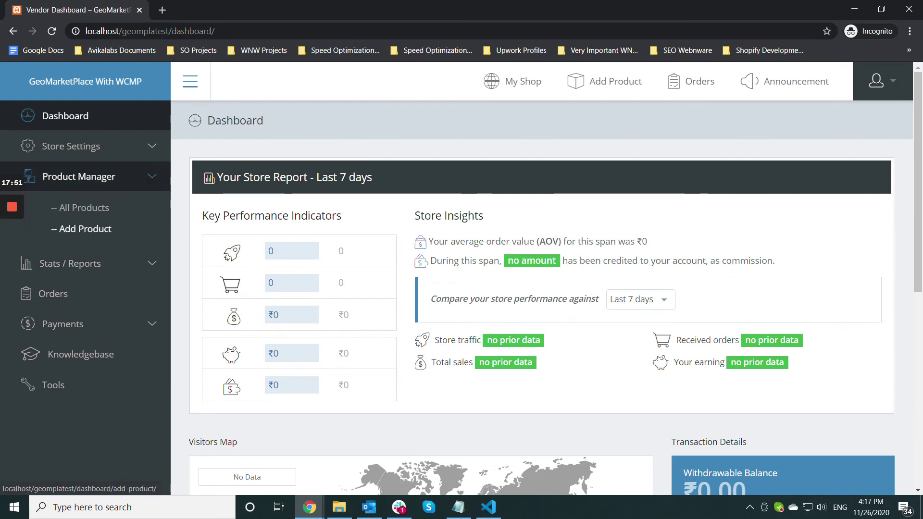
pyautogui.click(82, 228)
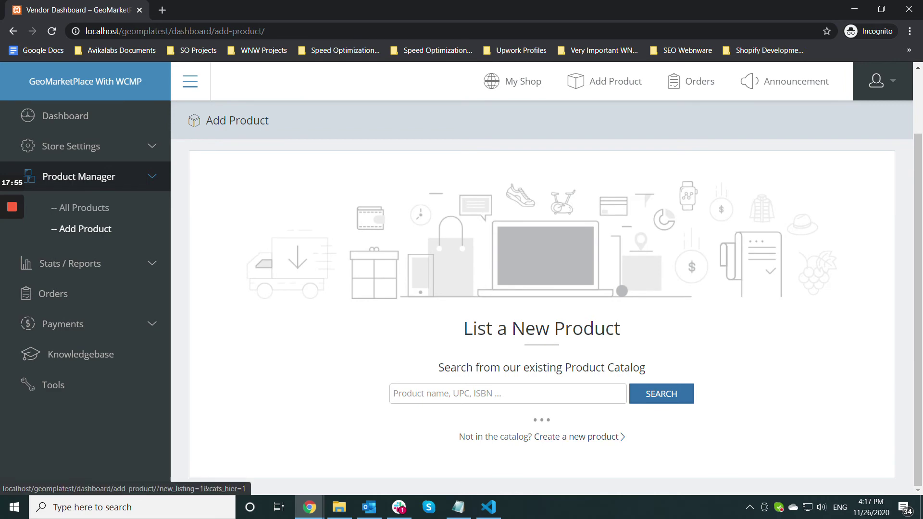
pyautogui.click(579, 436)
pyautogui.scroll(-2, 541, 317)
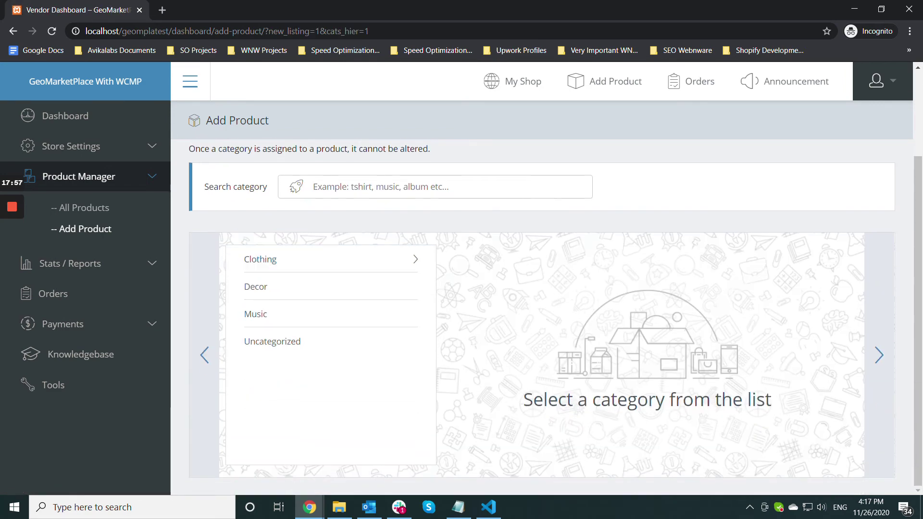
pyautogui.click(269, 341)
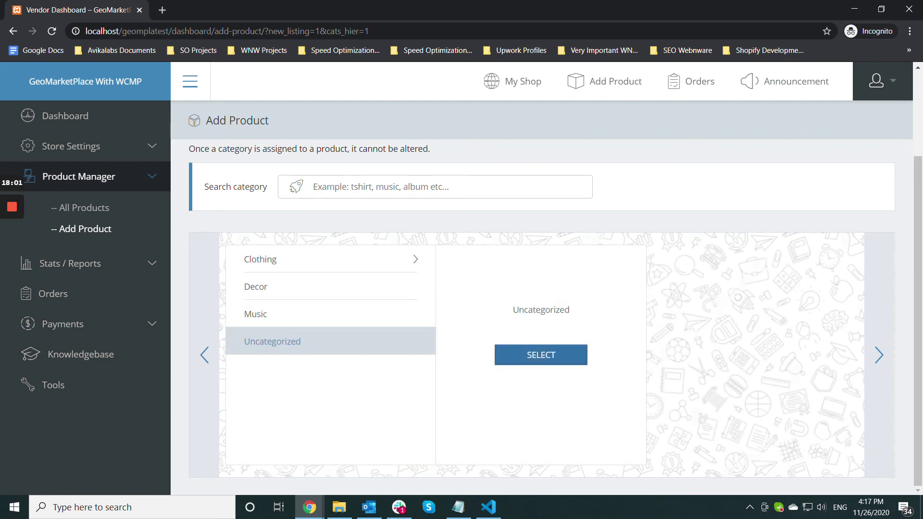
pyautogui.click(540, 355)
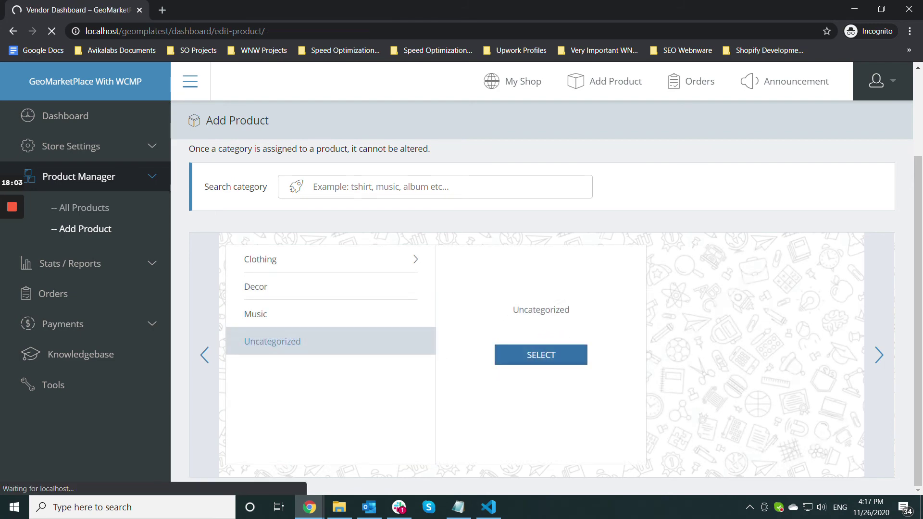
# - Title the product 'Custom Plugin'
pyautogui.click(286, 319)
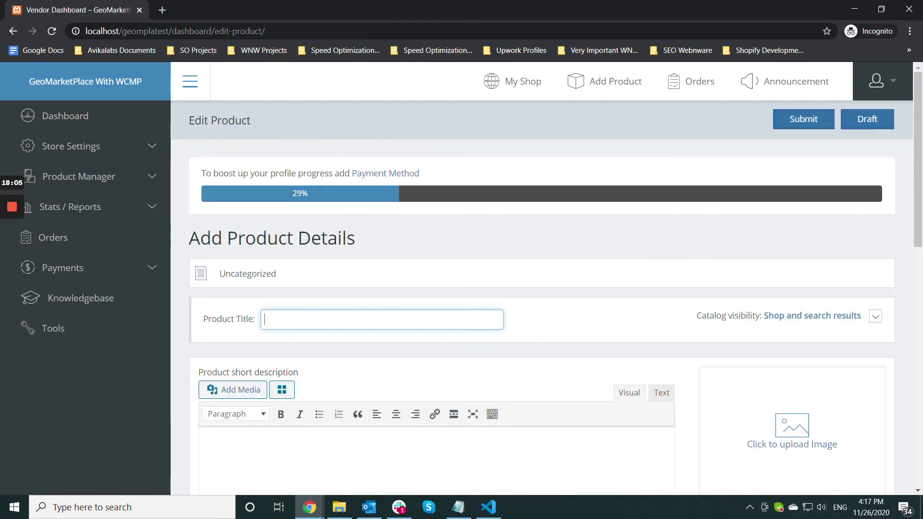
pyautogui.write('Geomar')
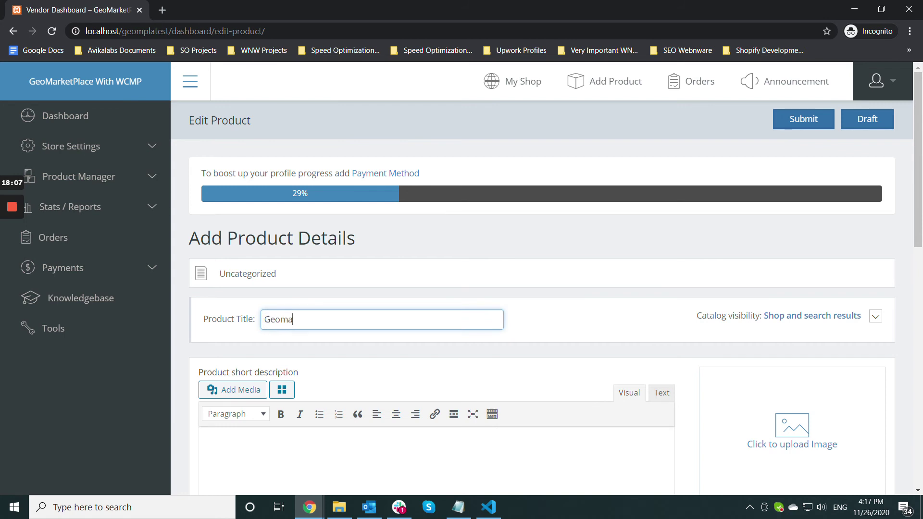
pyautogui.press('BackSpace')
pyautogui.press('BackSpace')
pyautogui.press('BackSpace')
pyautogui.press('BackSpace')
pyautogui.press('BackSpace')
pyautogui.press('BackSpace')
pyautogui.write('Custom Plugin')
# - Add short description 'I would like to sell a plugin' and full description 'I would like to sell a custom plugin'
pyautogui.scroll(-3, 541, 289)
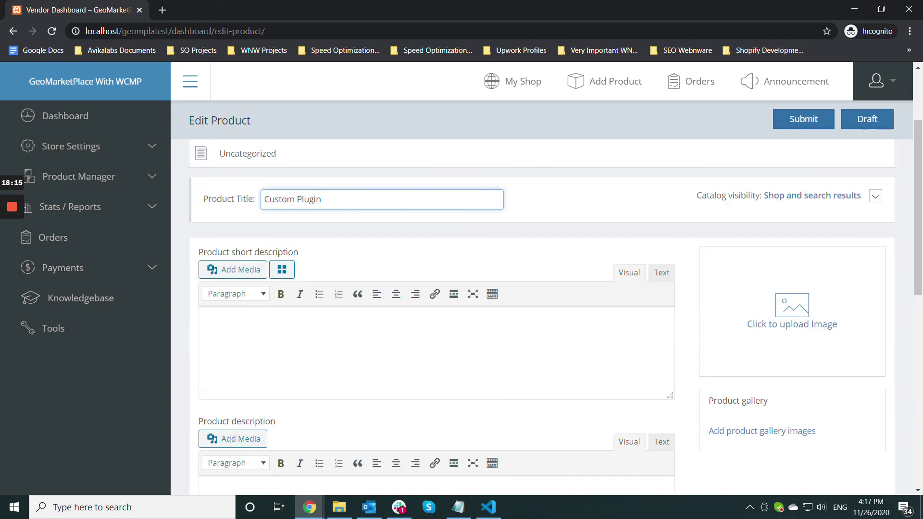
pyautogui.click(289, 330)
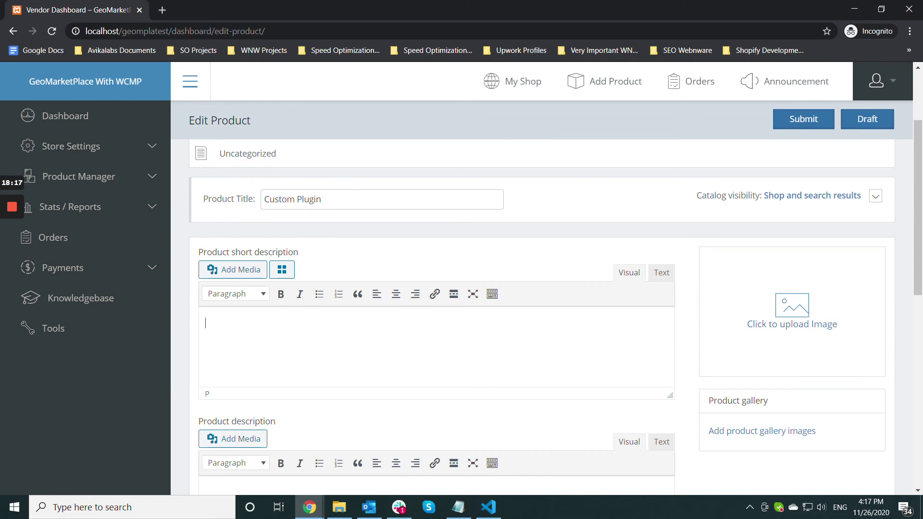
pyautogui.write('I would like to sell a plugi')
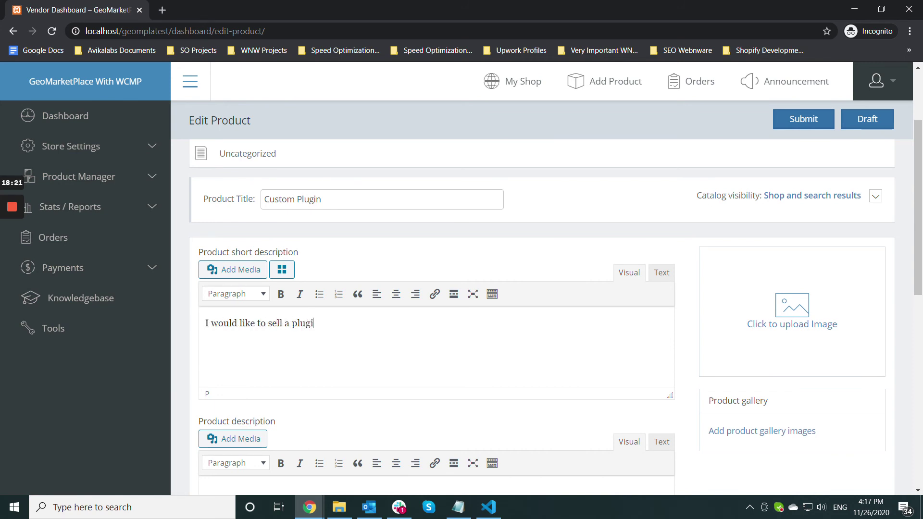
pyautogui.write('n')
pyautogui.press('Tab')
pyautogui.scroll(-5, 556, 298)
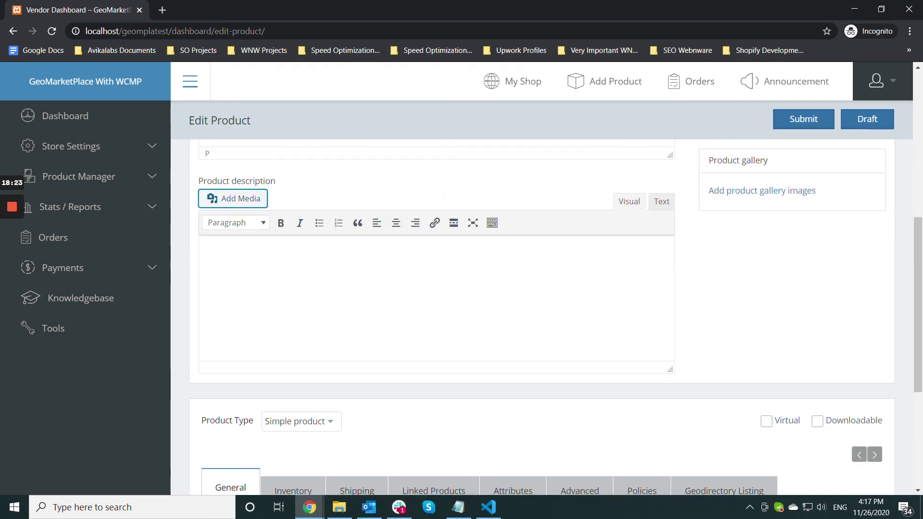
pyautogui.press('Tab')
pyautogui.write('I would ')
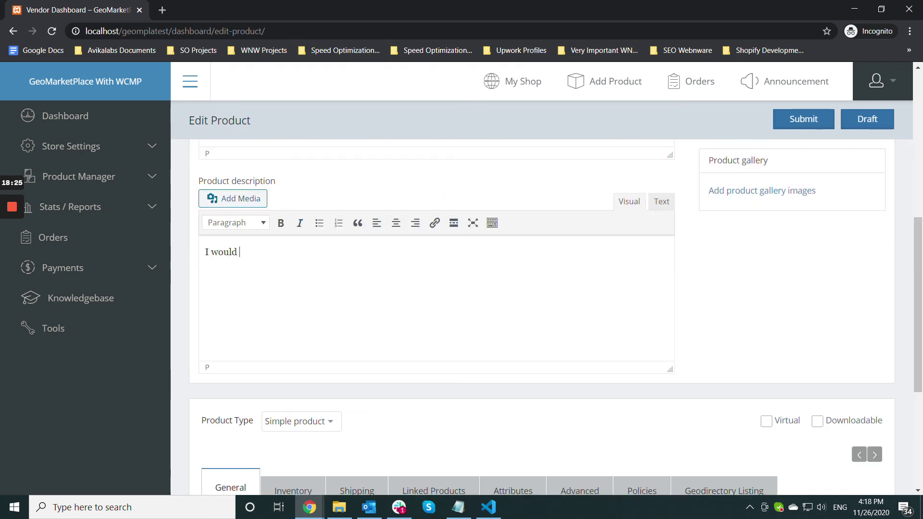
pyautogui.write('like to sell a cu')
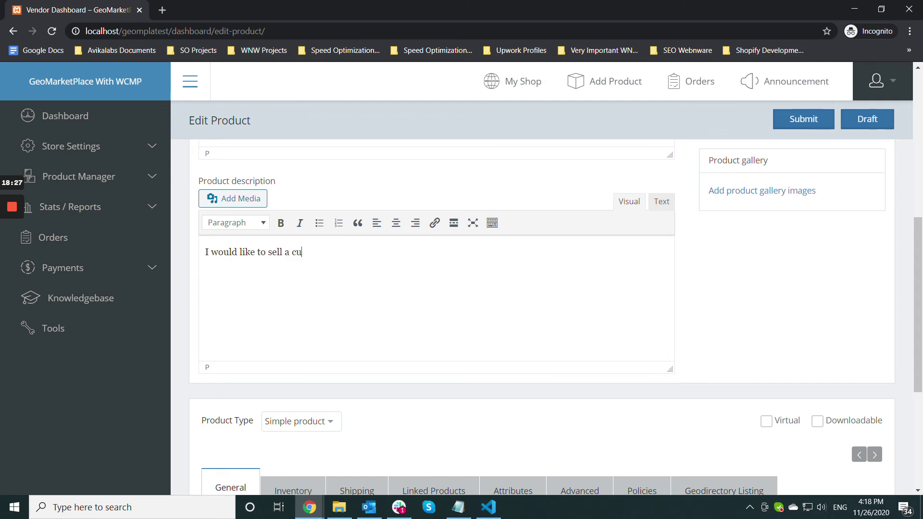
pyautogui.write('stom plugin')
pyautogui.scroll(-4, 556, 317)
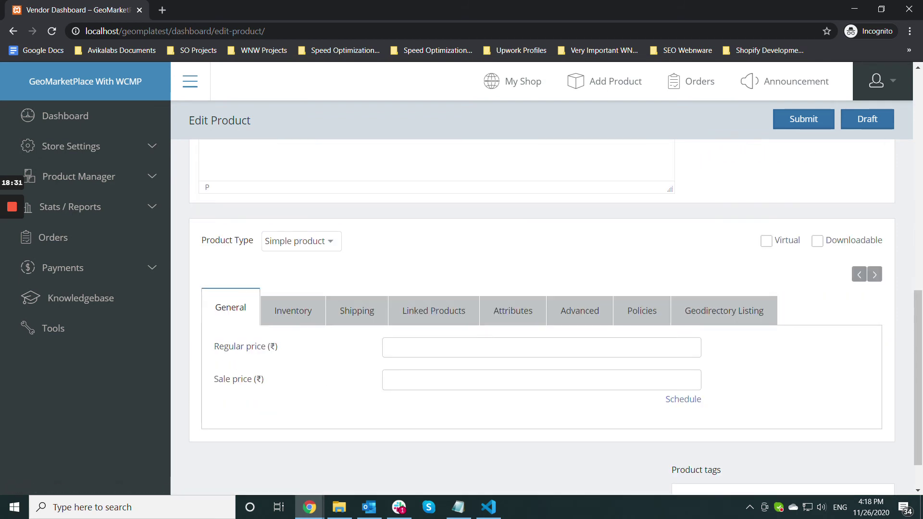
# - Set the regular price to 50 and the sale price to 40
pyautogui.click(406, 346)
pyautogui.write('50')
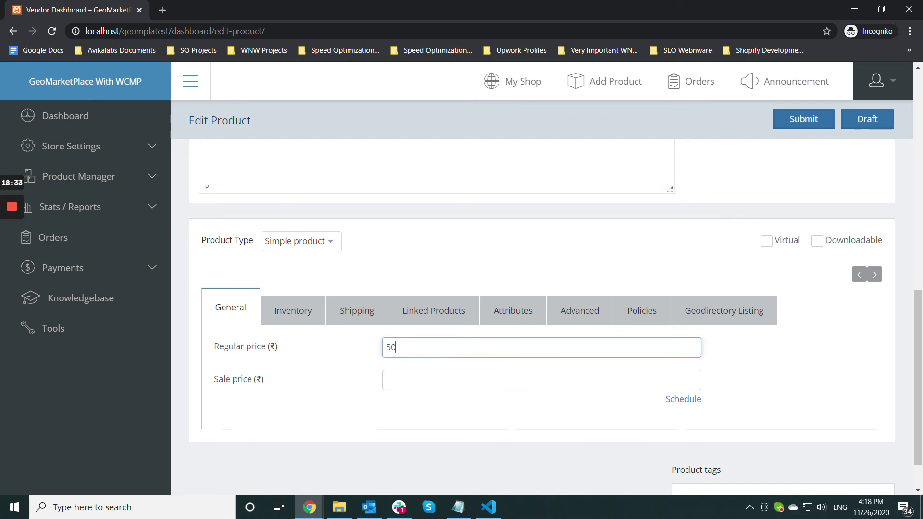
pyautogui.press('Tab')
pyautogui.write('40')
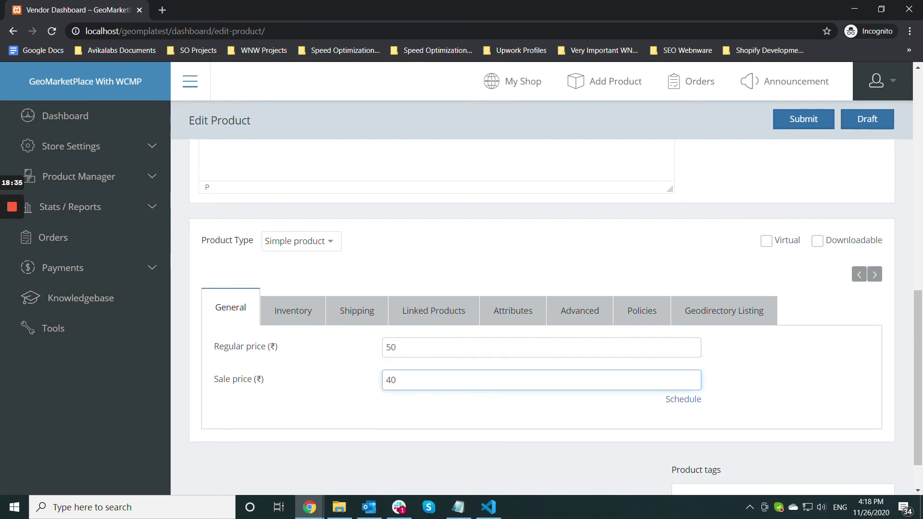
pyautogui.click(327, 391)
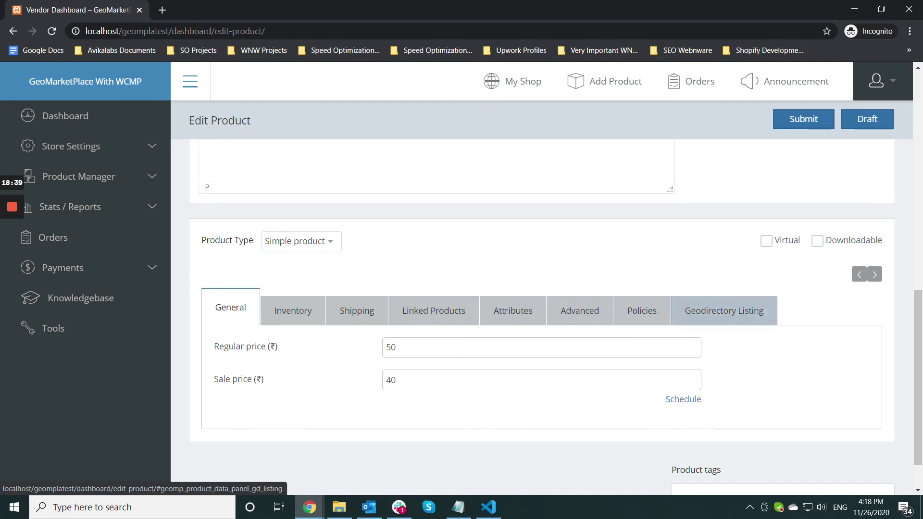
# - Link the product to the National Constitution Center GD Listing
pyautogui.click(724, 310)
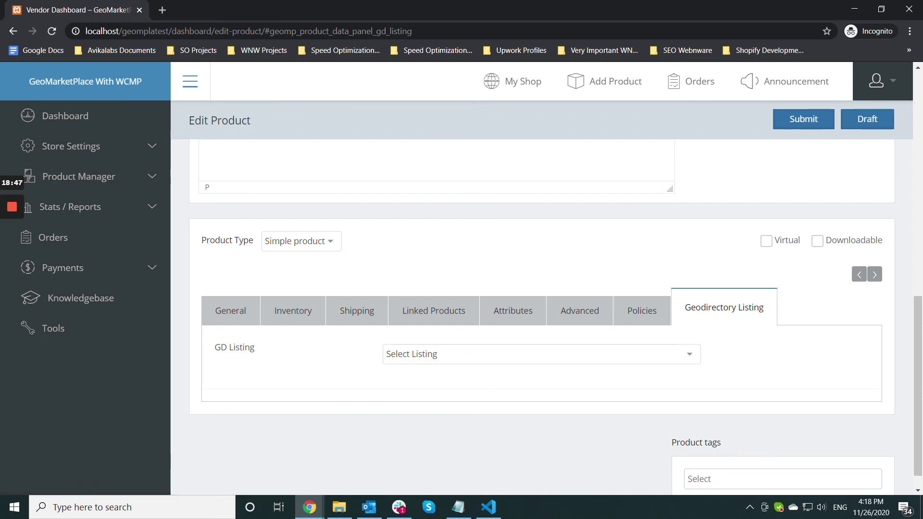
pyautogui.click(541, 353)
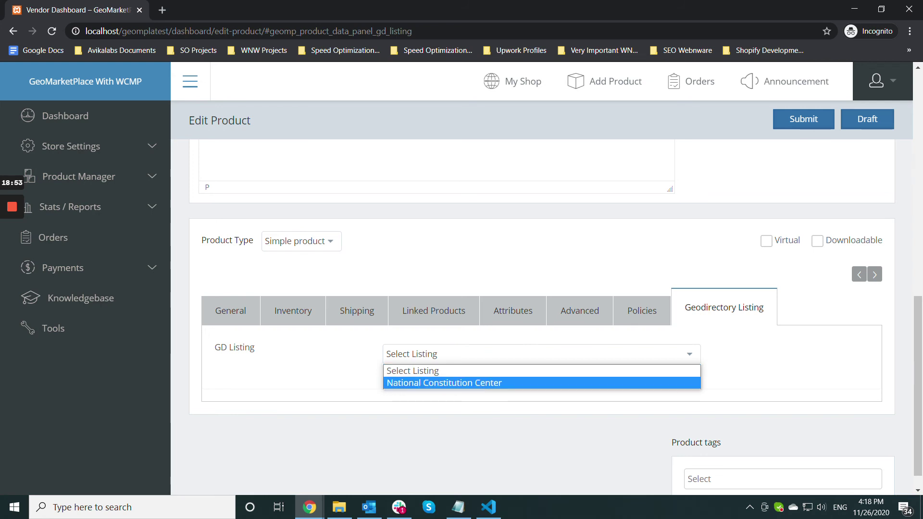
pyautogui.press('Return')
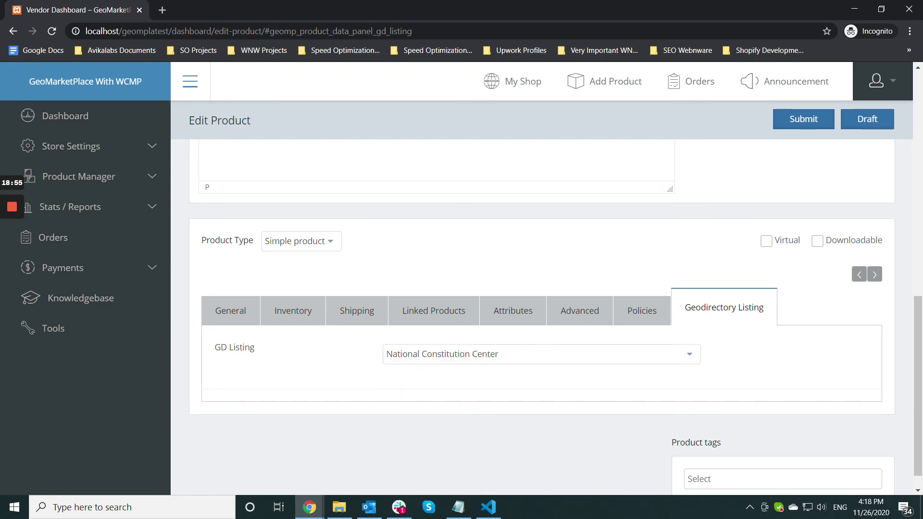
pyautogui.scroll(3, 541, 312)
pyautogui.scroll(-4, 541, 313)
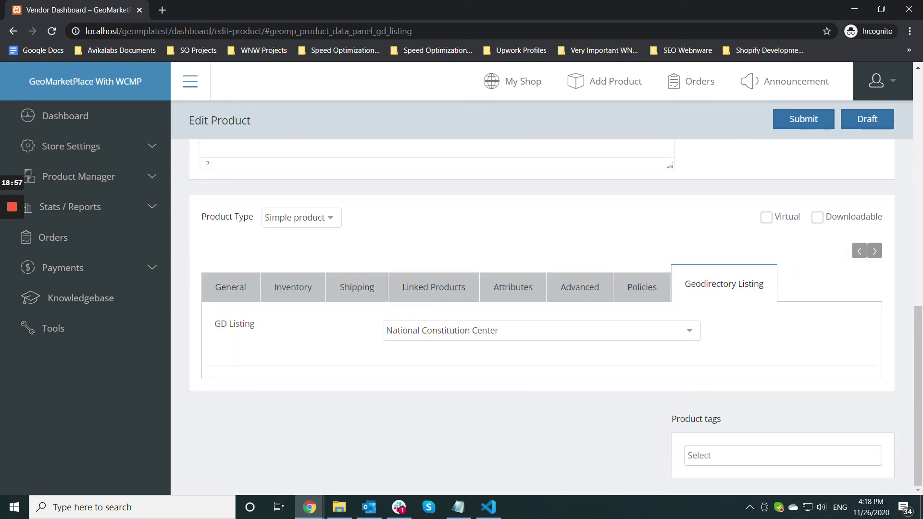
pyautogui.scroll(8, 541, 312)
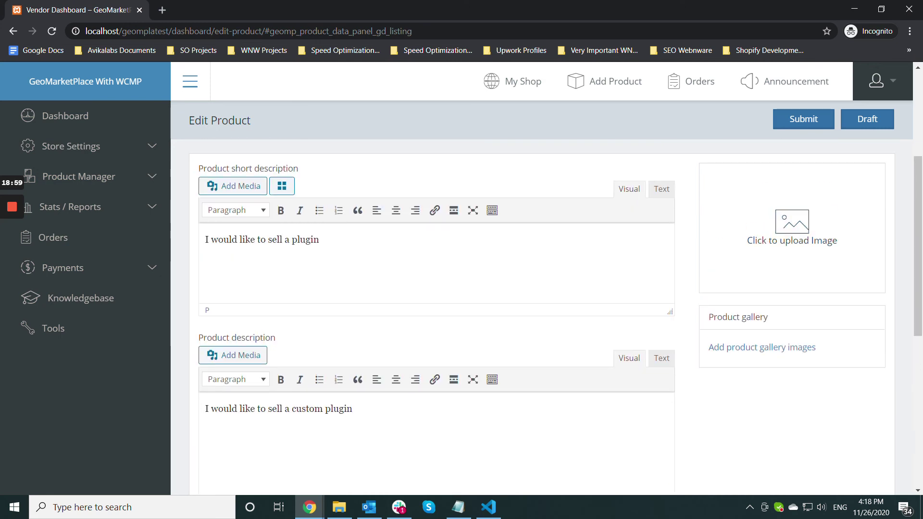
# - Start a product image upload and browse to E:\xampp\htdocs\geomplatest\wp-content
pyautogui.click(793, 302)
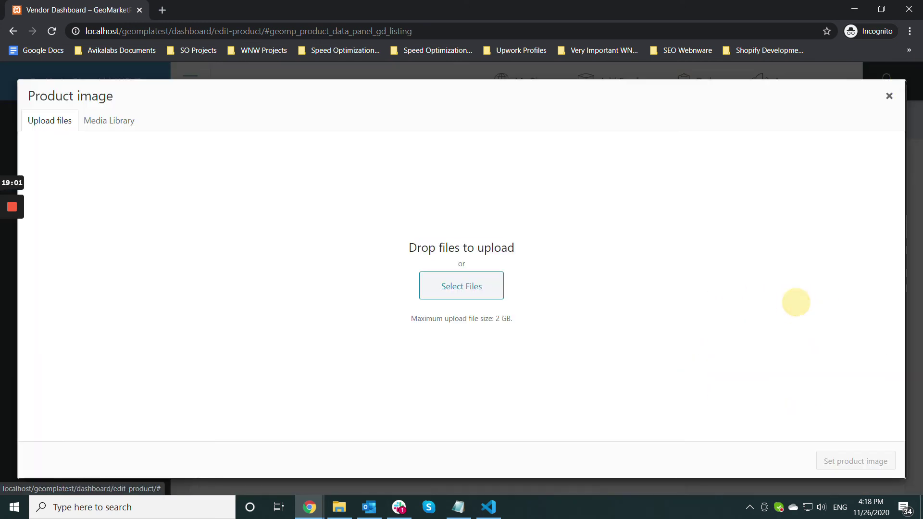
pyautogui.click(462, 286)
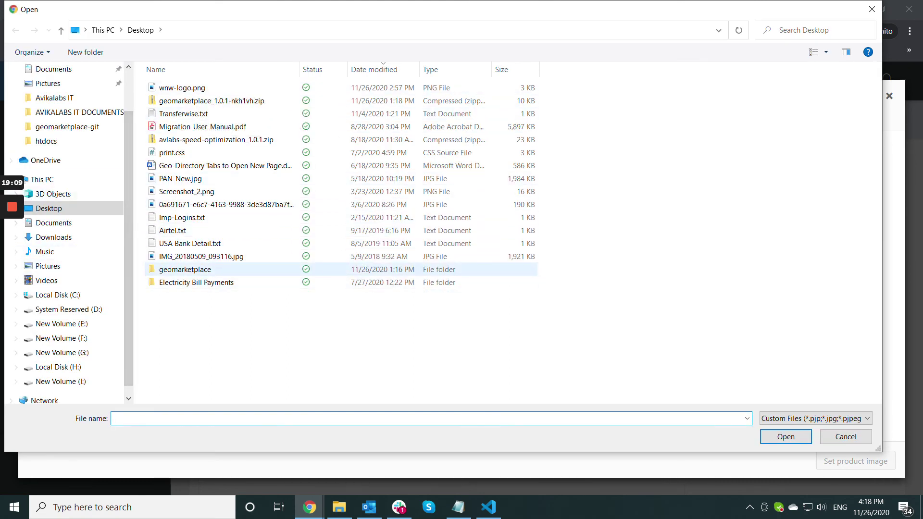
pyautogui.click(62, 324)
pyautogui.doubleClick(171, 139)
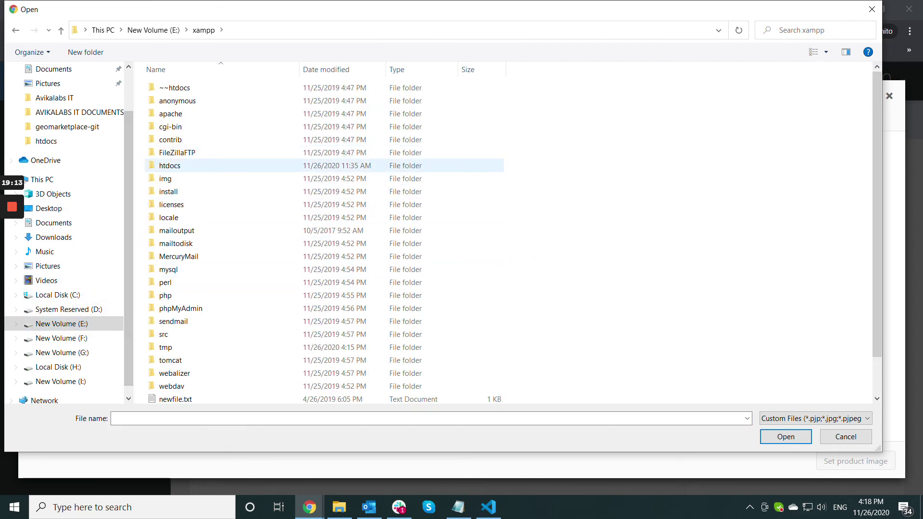
pyautogui.doubleClick(170, 165)
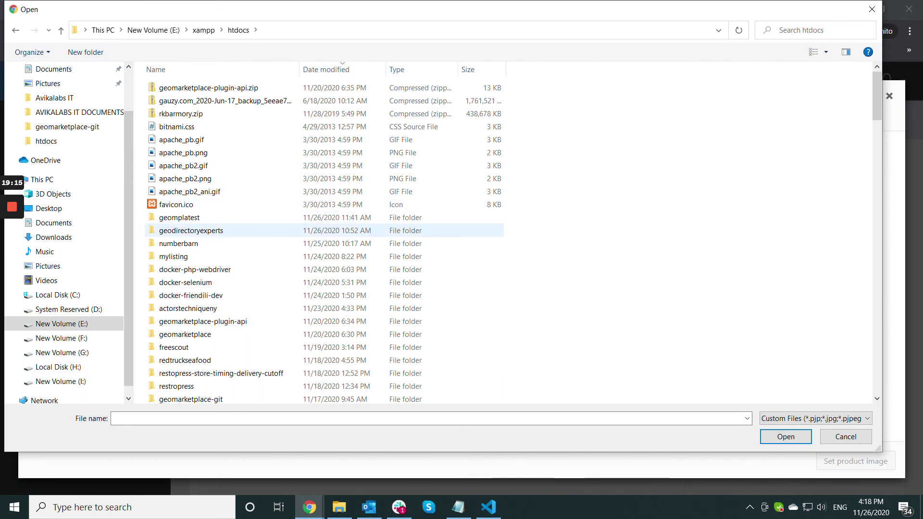
pyautogui.doubleClick(180, 217)
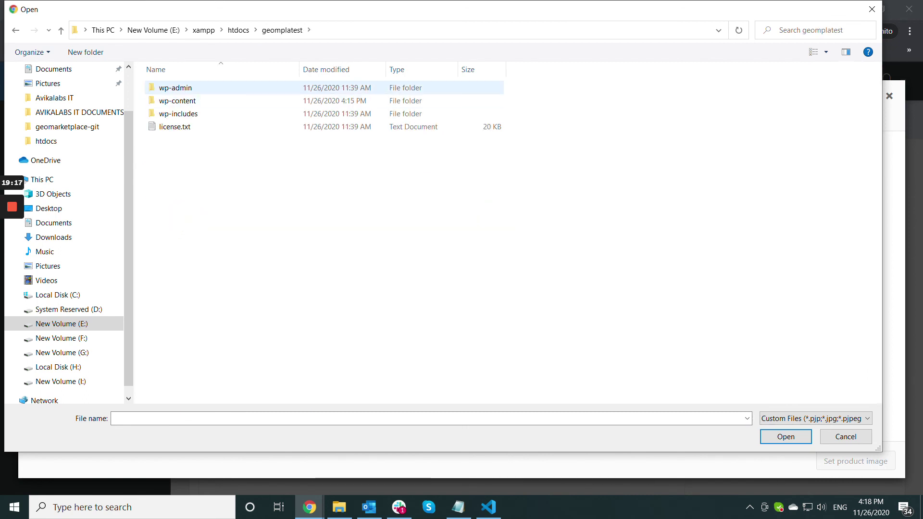
pyautogui.doubleClick(177, 100)
pyautogui.hotkey('alt', 'Left')
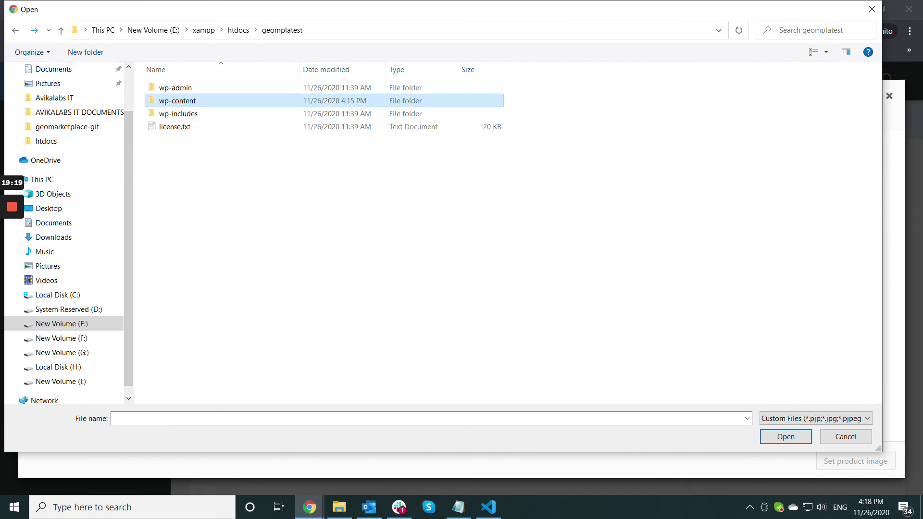
pyautogui.click(15, 30)
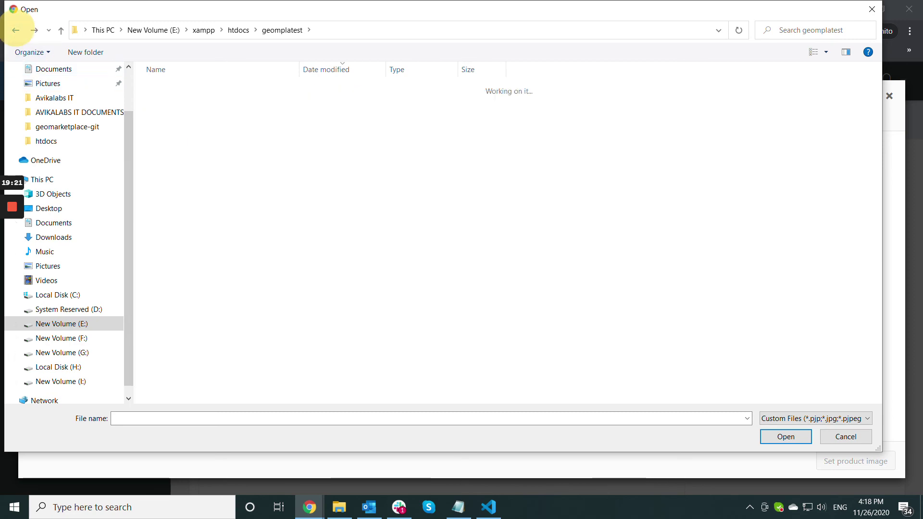
pyautogui.doubleClick(178, 218)
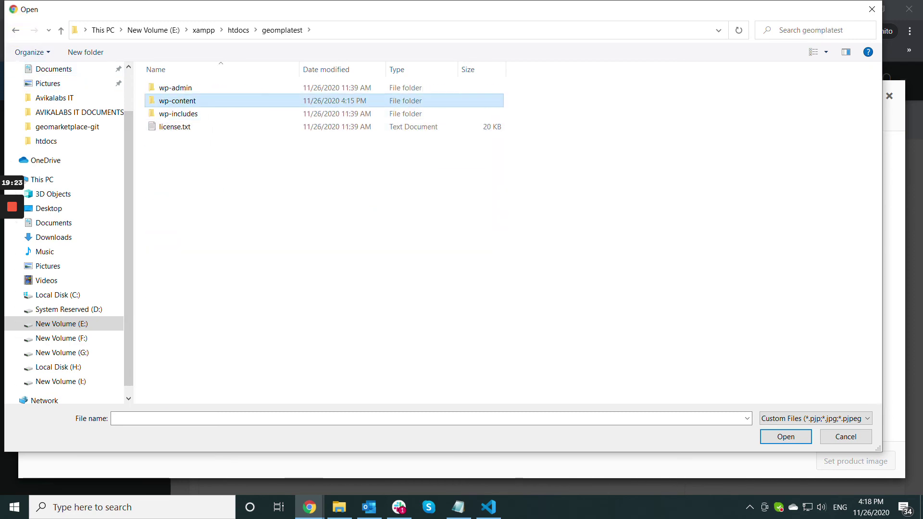
pyautogui.doubleClick(178, 100)
# - Open uploads > 2020 > 11 and upload a5-2.jpg
pyautogui.click(176, 126)
pyautogui.doubleClick(176, 126)
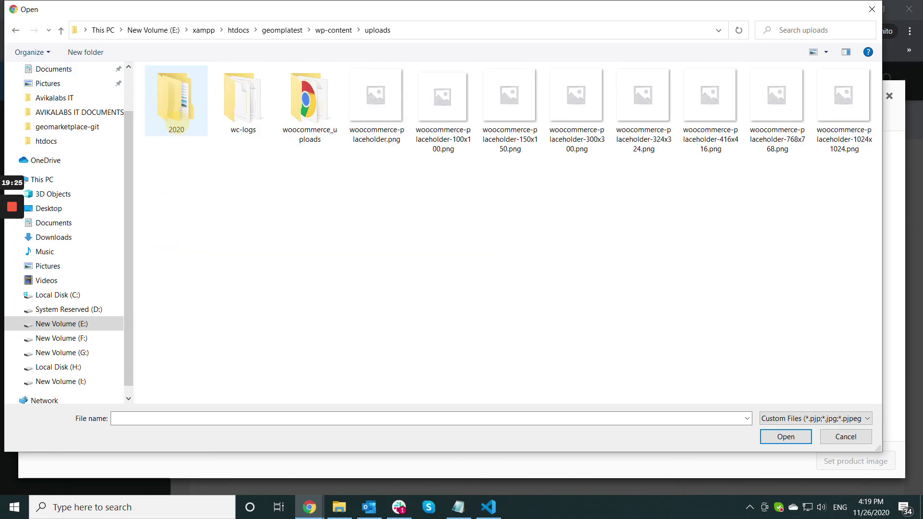
pyautogui.doubleClick(176, 98)
pyautogui.doubleClick(162, 88)
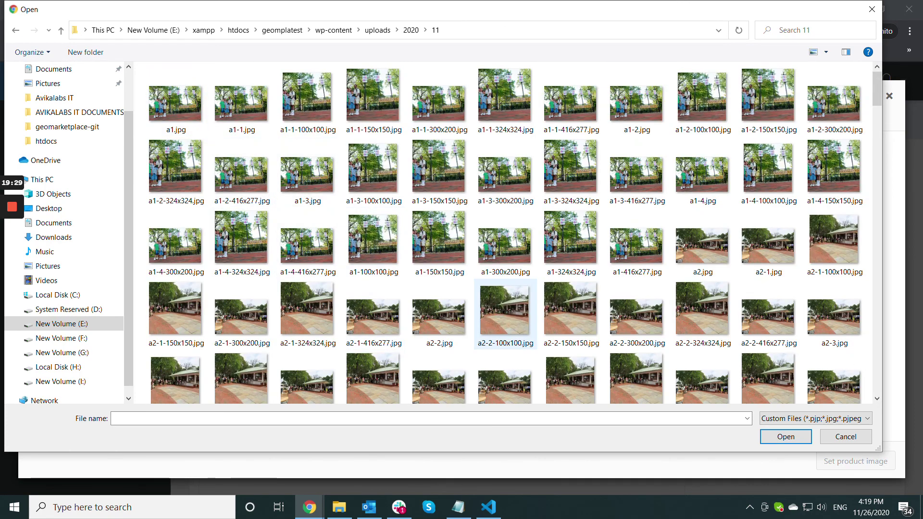
pyautogui.scroll(-10, 374, 312)
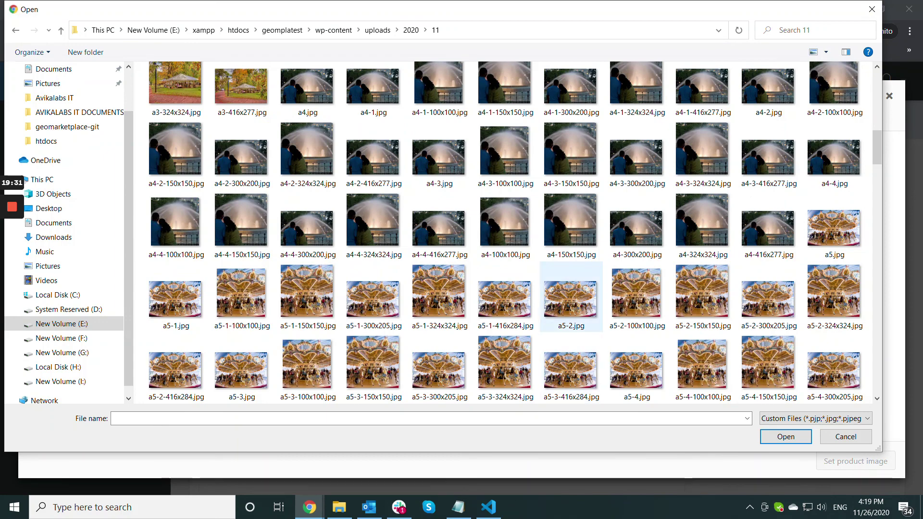
pyautogui.click(571, 298)
pyautogui.press('Return')
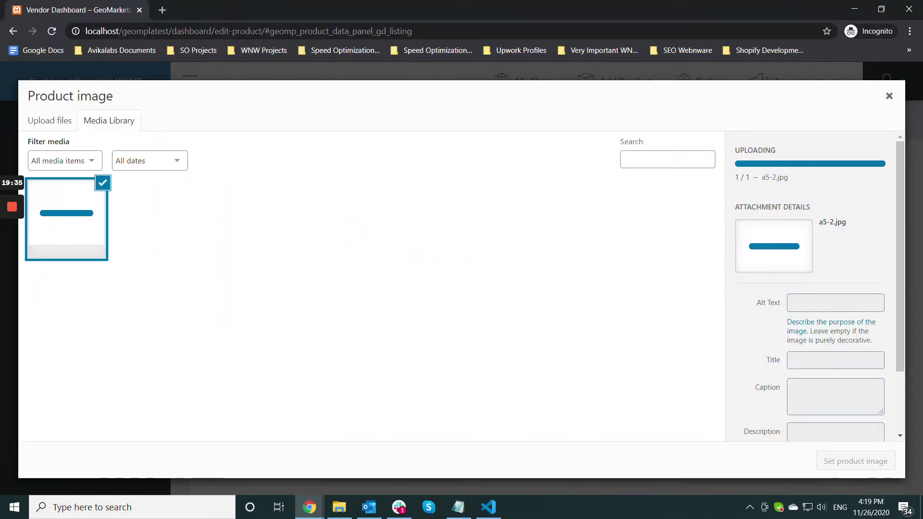
# - Set the uploaded a5-2.jpg photo as the product image
pyautogui.click(851, 461)
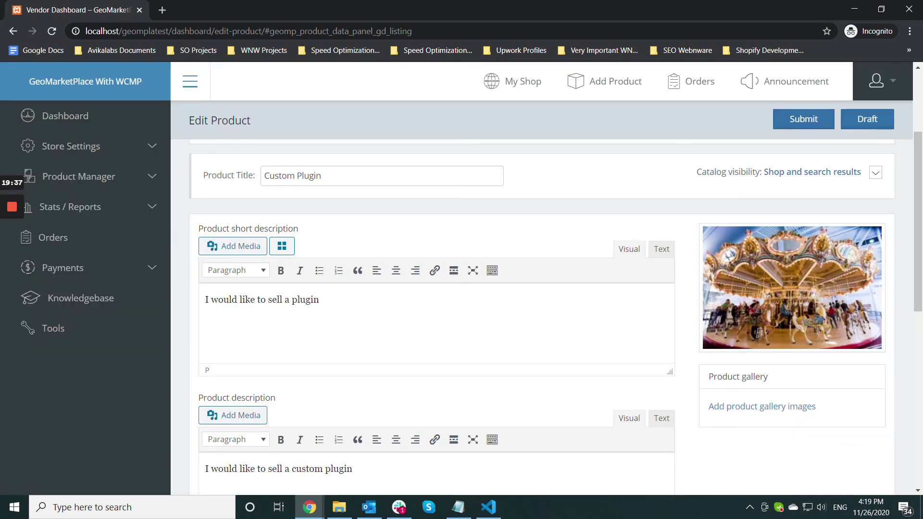
pyautogui.scroll(-8, 851, 461)
pyautogui.scroll(4, 541, 318)
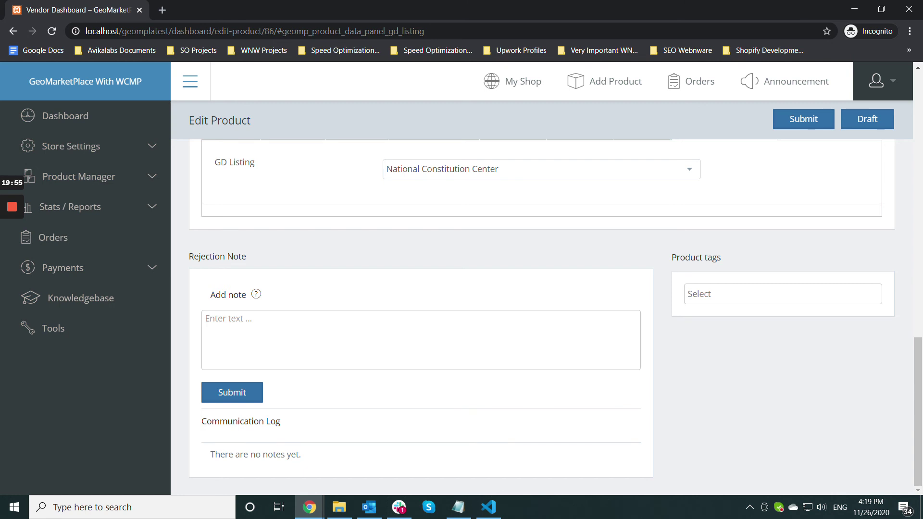
# - Switch to the admin's GeoDirectory settings browser window
pyautogui.click(310, 507)
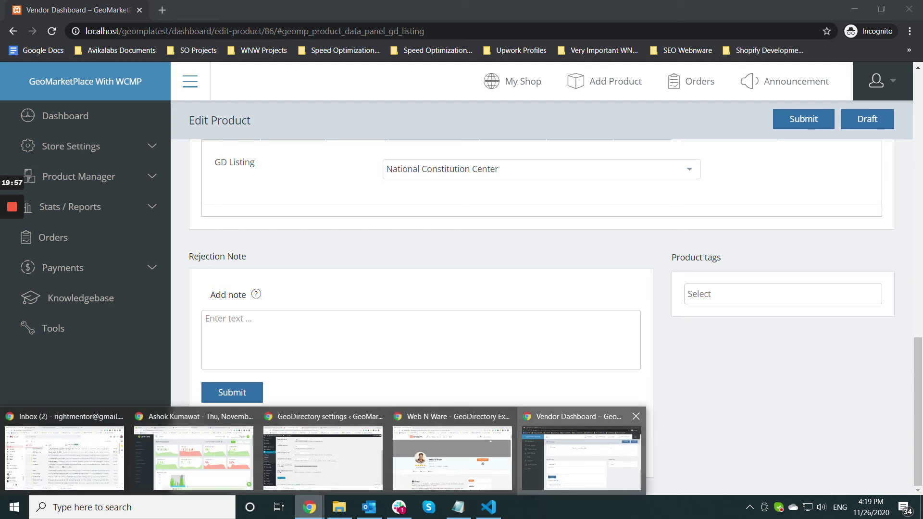
pyautogui.click(581, 458)
pyautogui.click(309, 507)
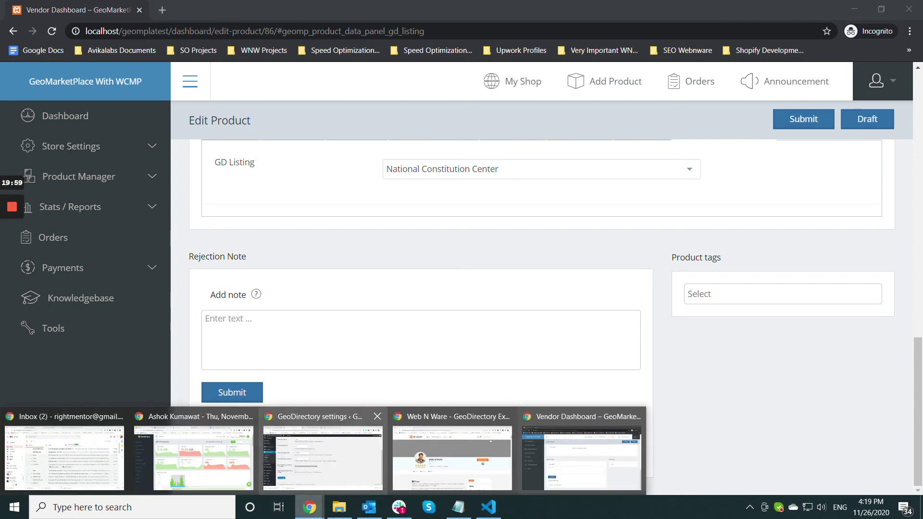
pyautogui.click(323, 455)
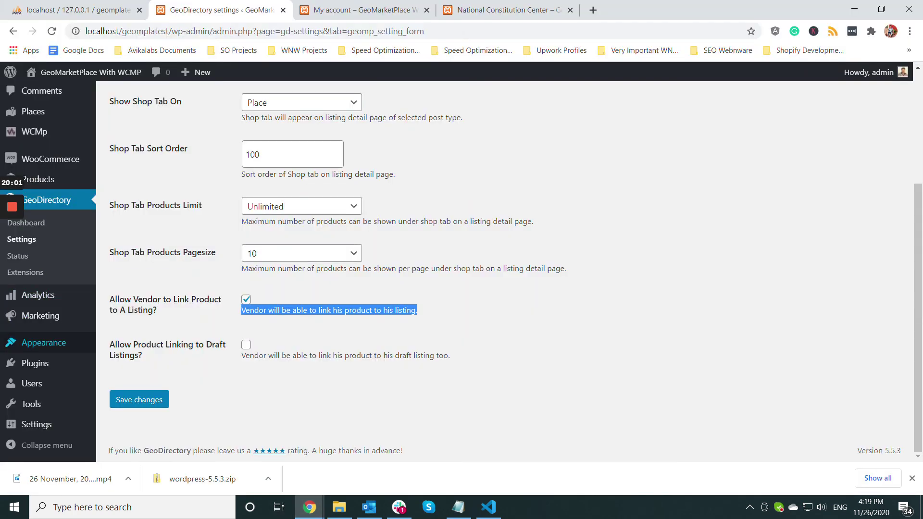
# - In All Products, edit the vendor's pending Custom Plugin product
pyautogui.moveTo(35, 363)
pyautogui.scroll(2, 46, 296)
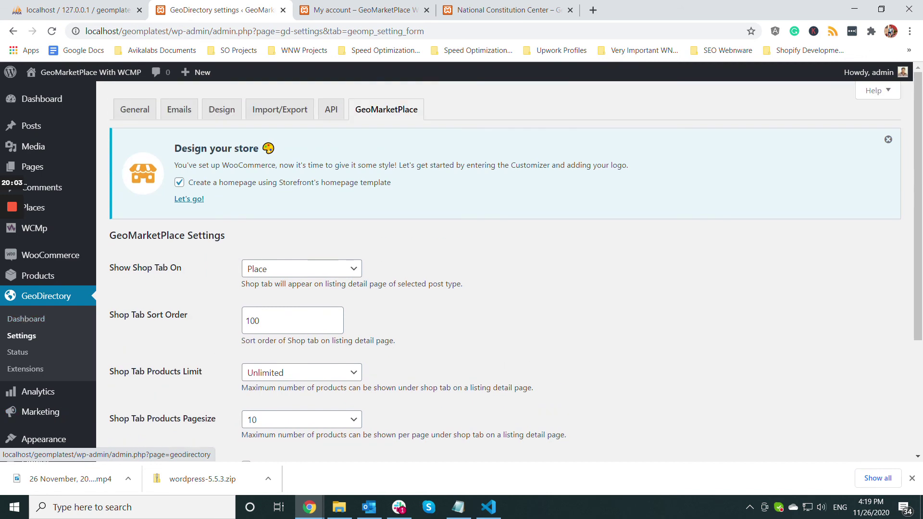
pyautogui.click(38, 275)
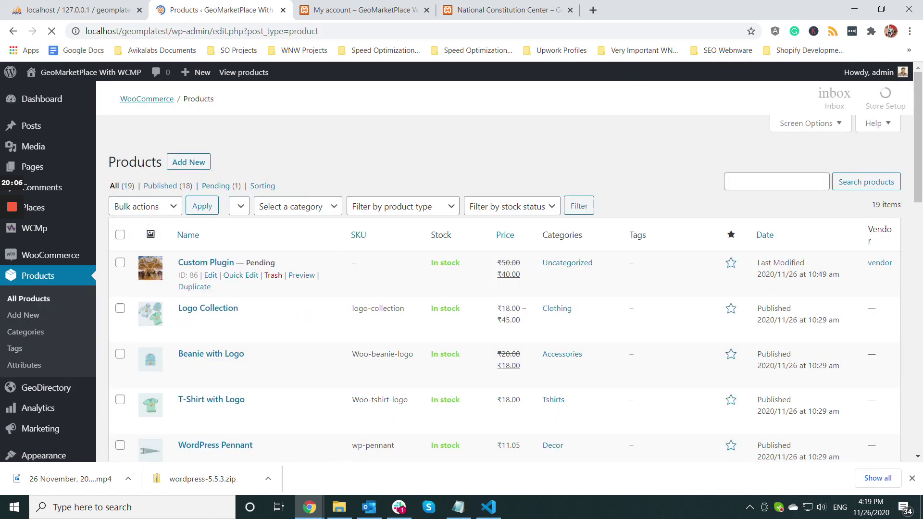
pyautogui.scroll(-5, 505, 289)
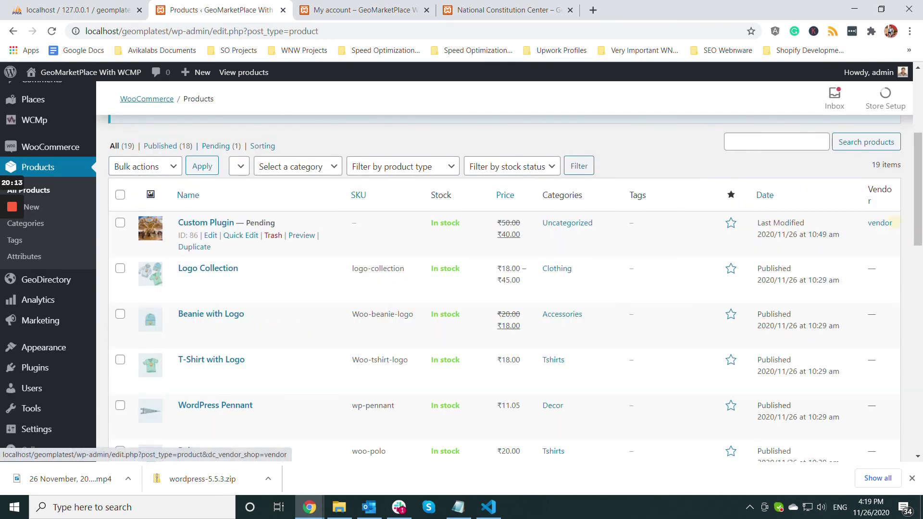
pyautogui.moveTo(893, 222); pyautogui.dragTo(868, 223)
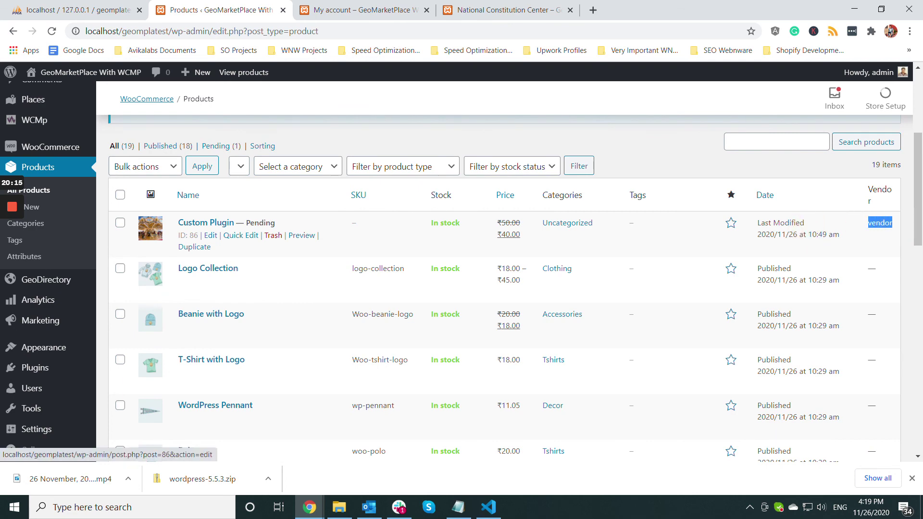
pyautogui.click(210, 235)
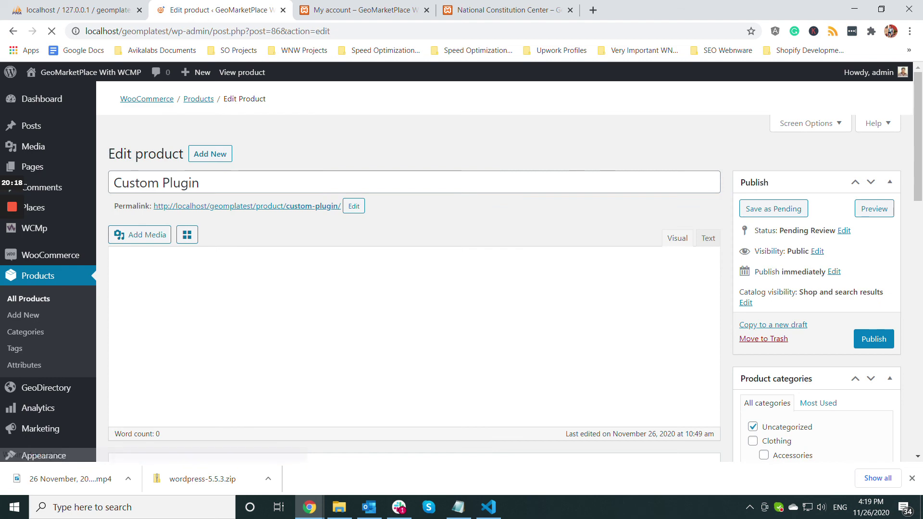
# - Confirm the GD Listing shows National Constitution Center and publish Custom Plugin
pyautogui.scroll(-6, 413, 289)
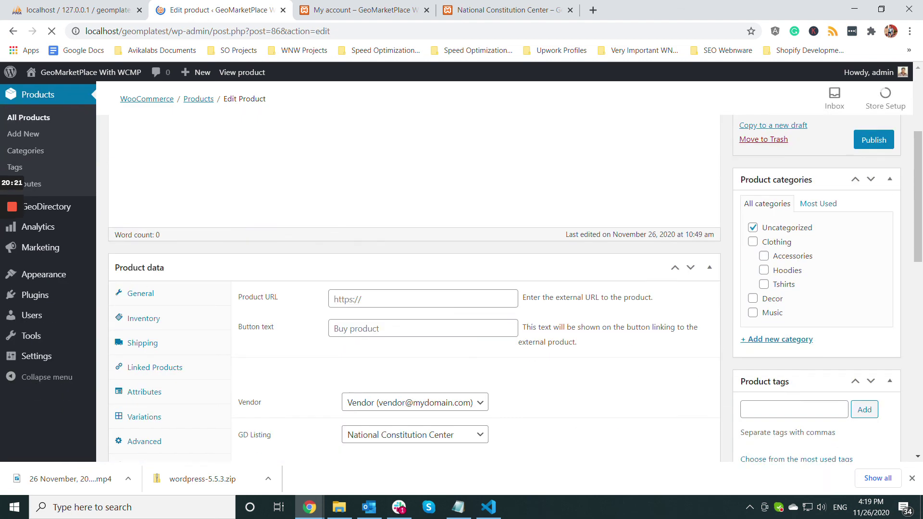
pyautogui.scroll(6, 414, 288)
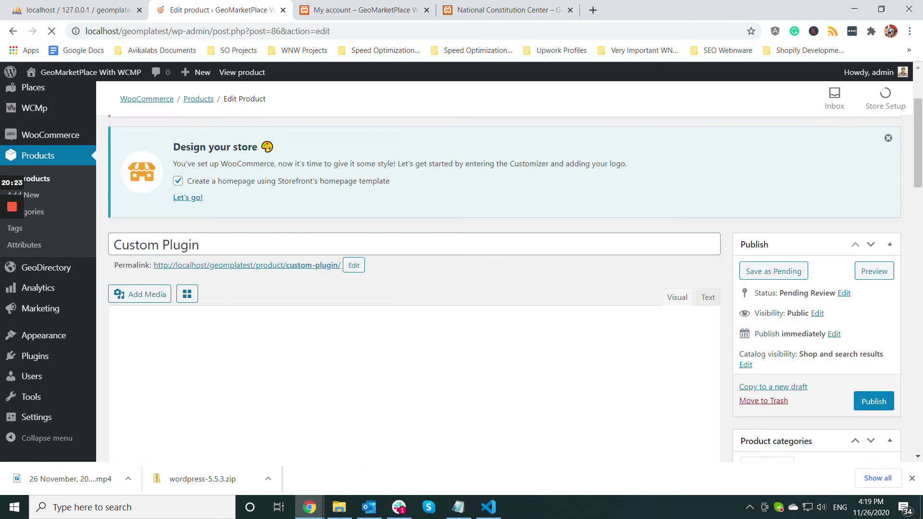
pyautogui.scroll(-4, 413, 288)
pyautogui.scroll(-3, 413, 289)
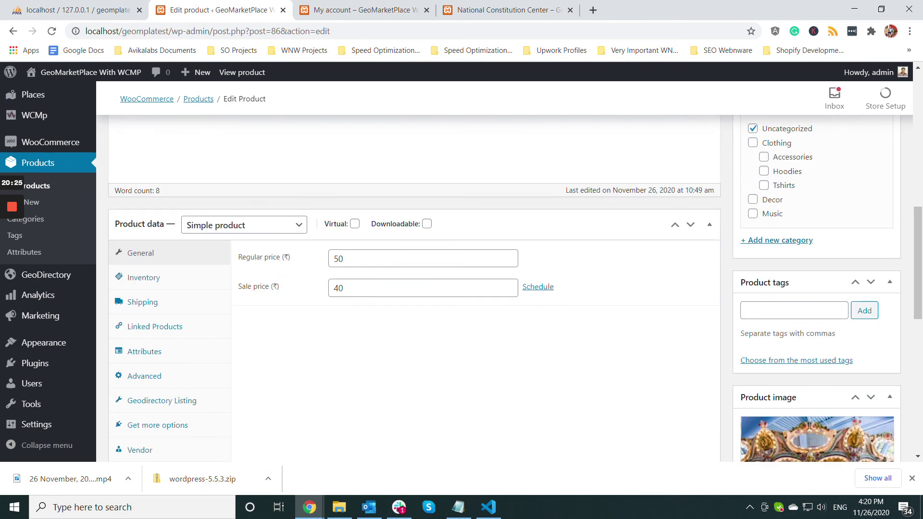
pyautogui.scroll(-1, 414, 288)
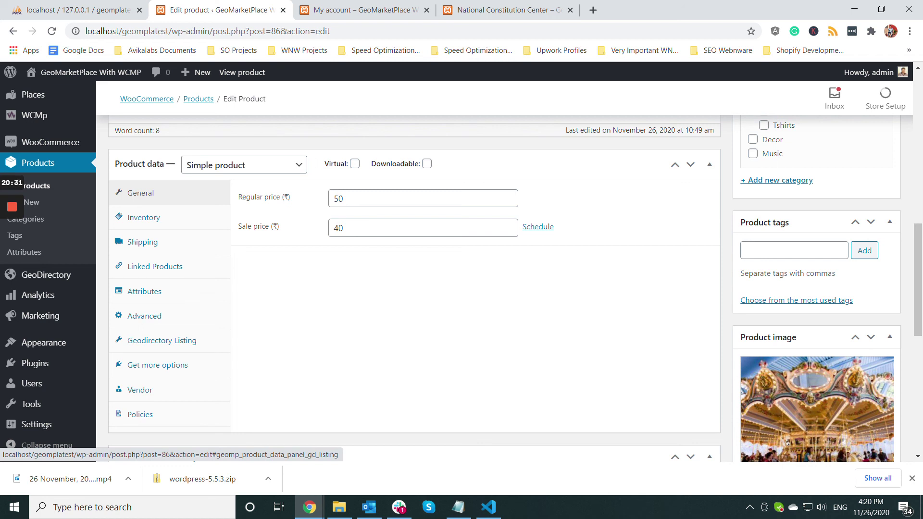
pyautogui.click(159, 342)
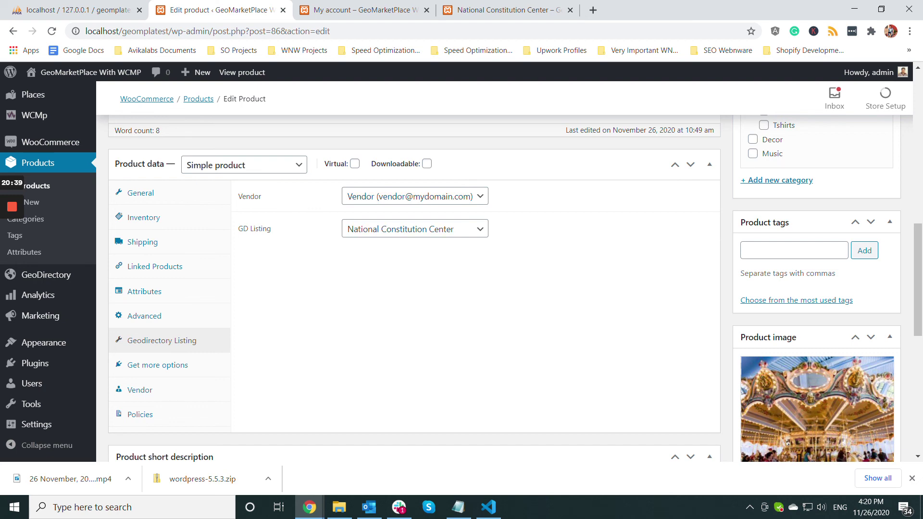
pyautogui.scroll(3, 413, 288)
pyautogui.scroll(3, 414, 288)
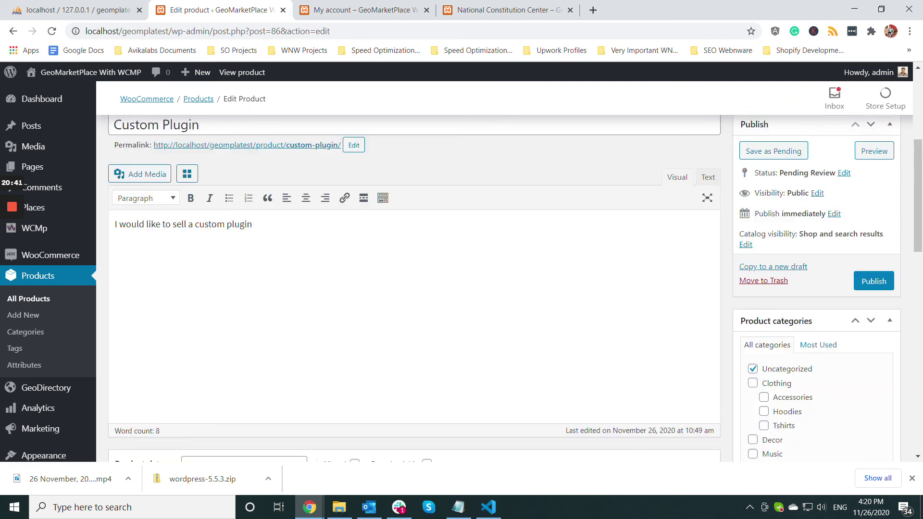
pyautogui.click(874, 281)
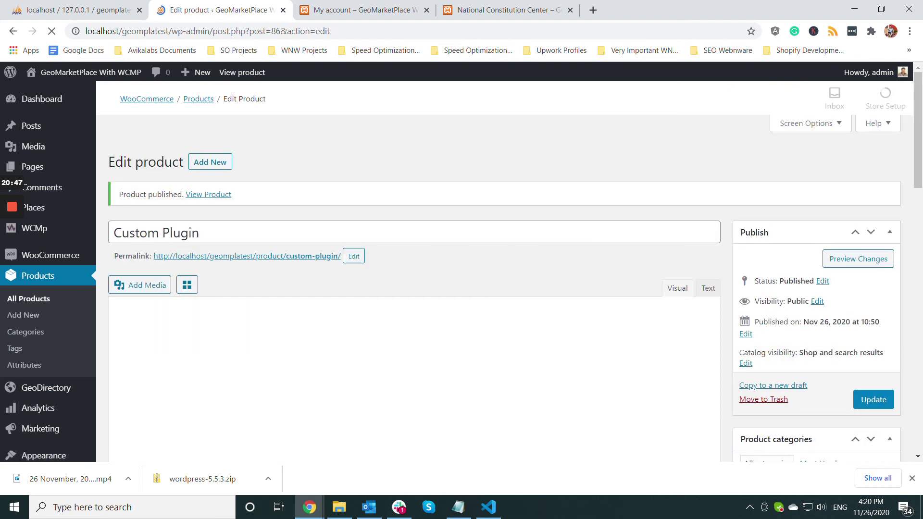
# - Reload the National Constitution Center listing page
pyautogui.click(505, 10)
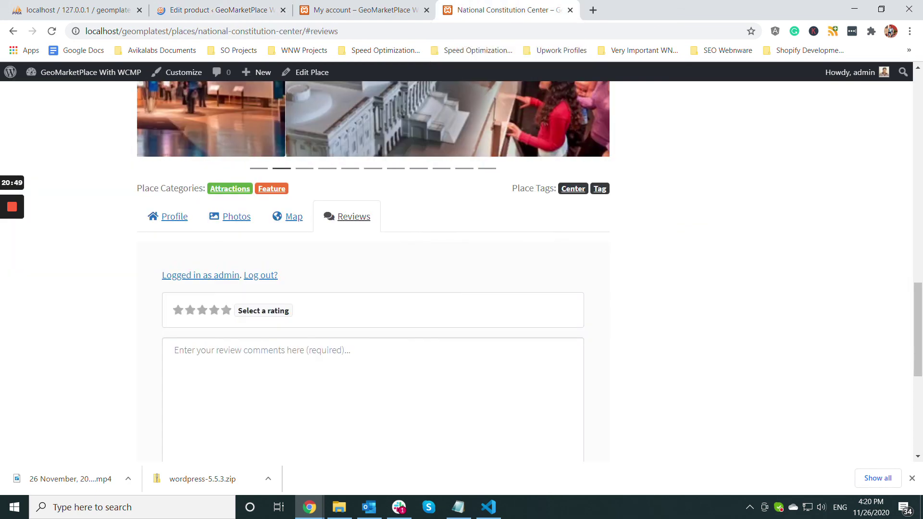
pyautogui.click(356, 30)
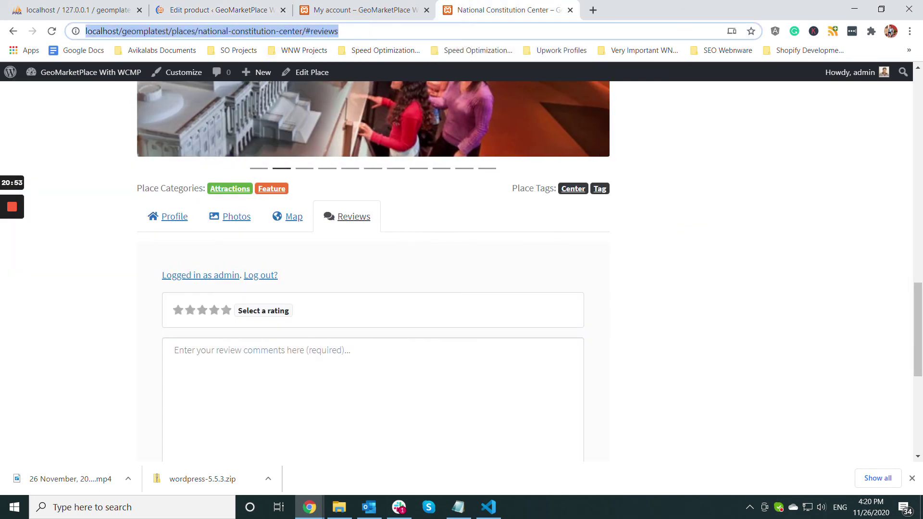
pyautogui.press('Return')
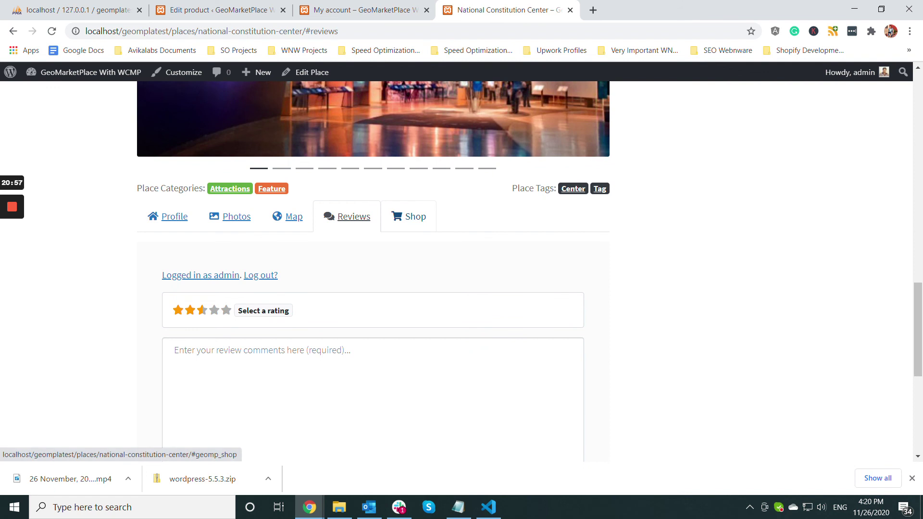
# - View the Shop tab showing Custom Plugin at ₹40.00, down from ₹50.00
pyautogui.click(415, 216)
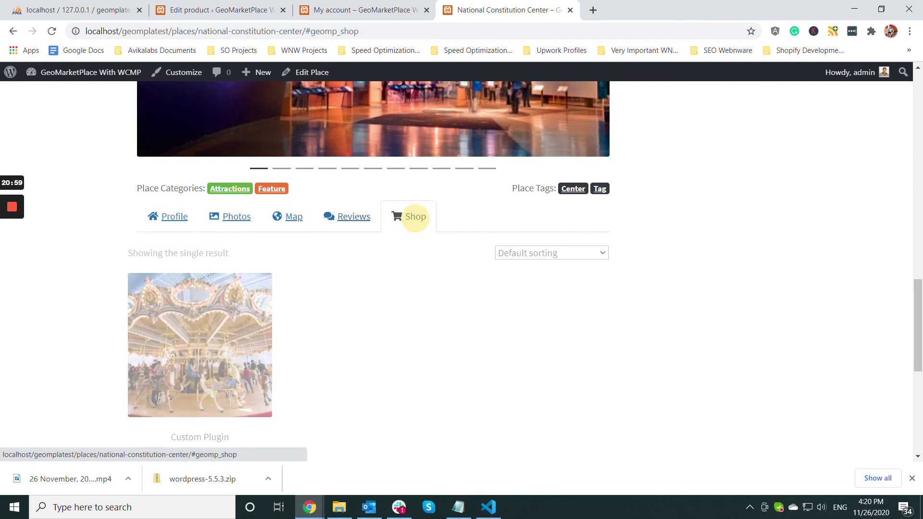
pyautogui.scroll(-3, 200, 226)
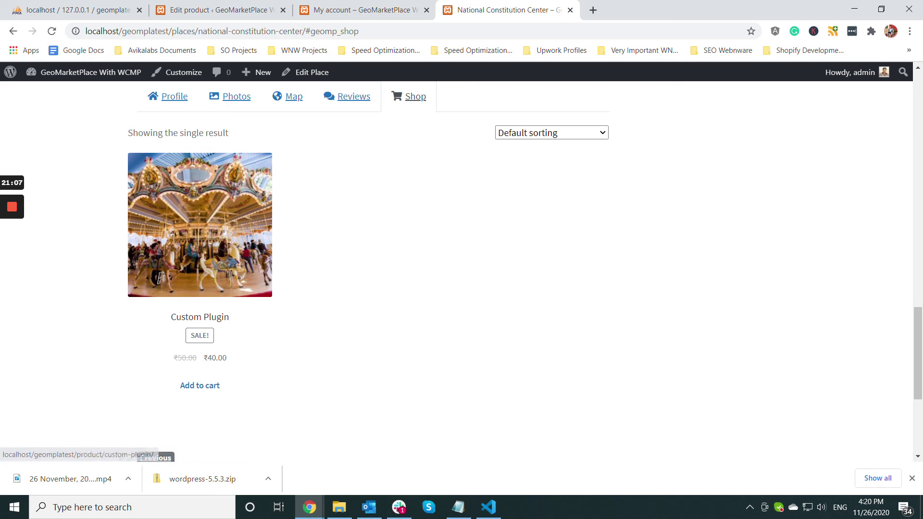
pyautogui.scroll(-3, 200, 385)
pyautogui.scroll(5, 462, 269)
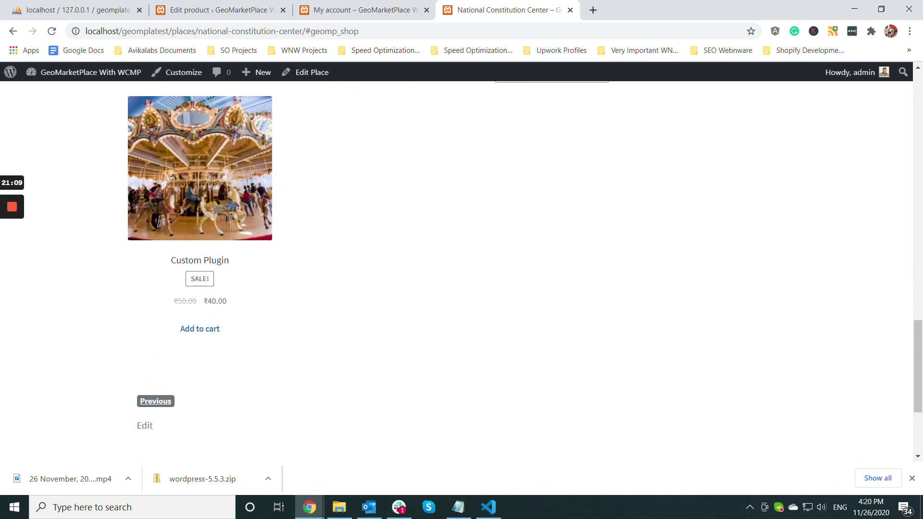
pyautogui.scroll(-2, 368, 250)
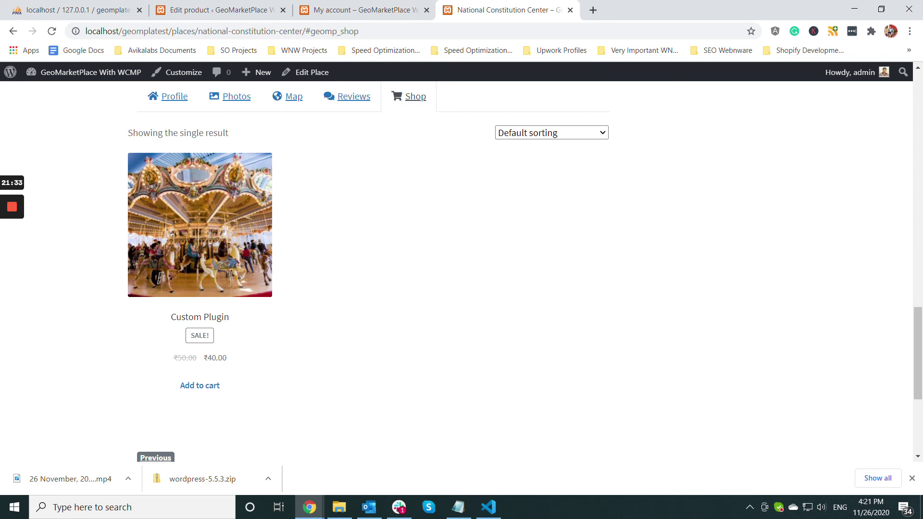
pyautogui.moveTo(12, 206)
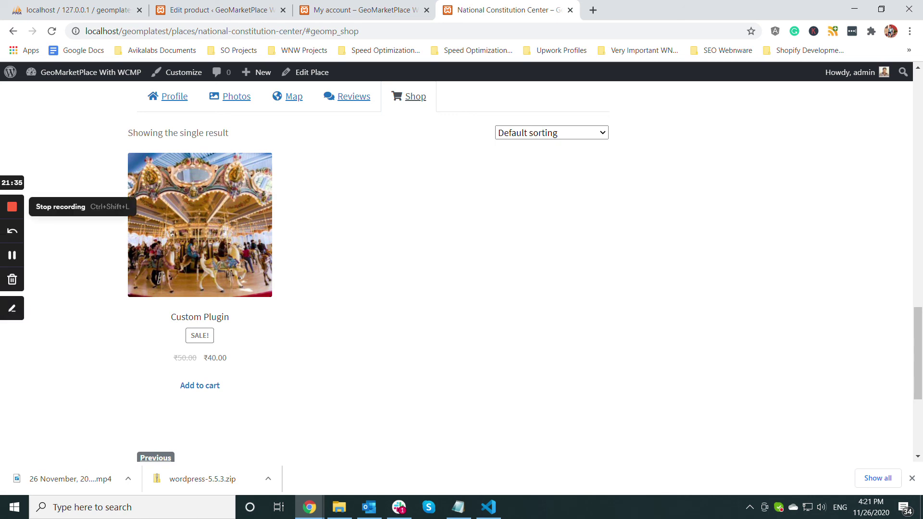